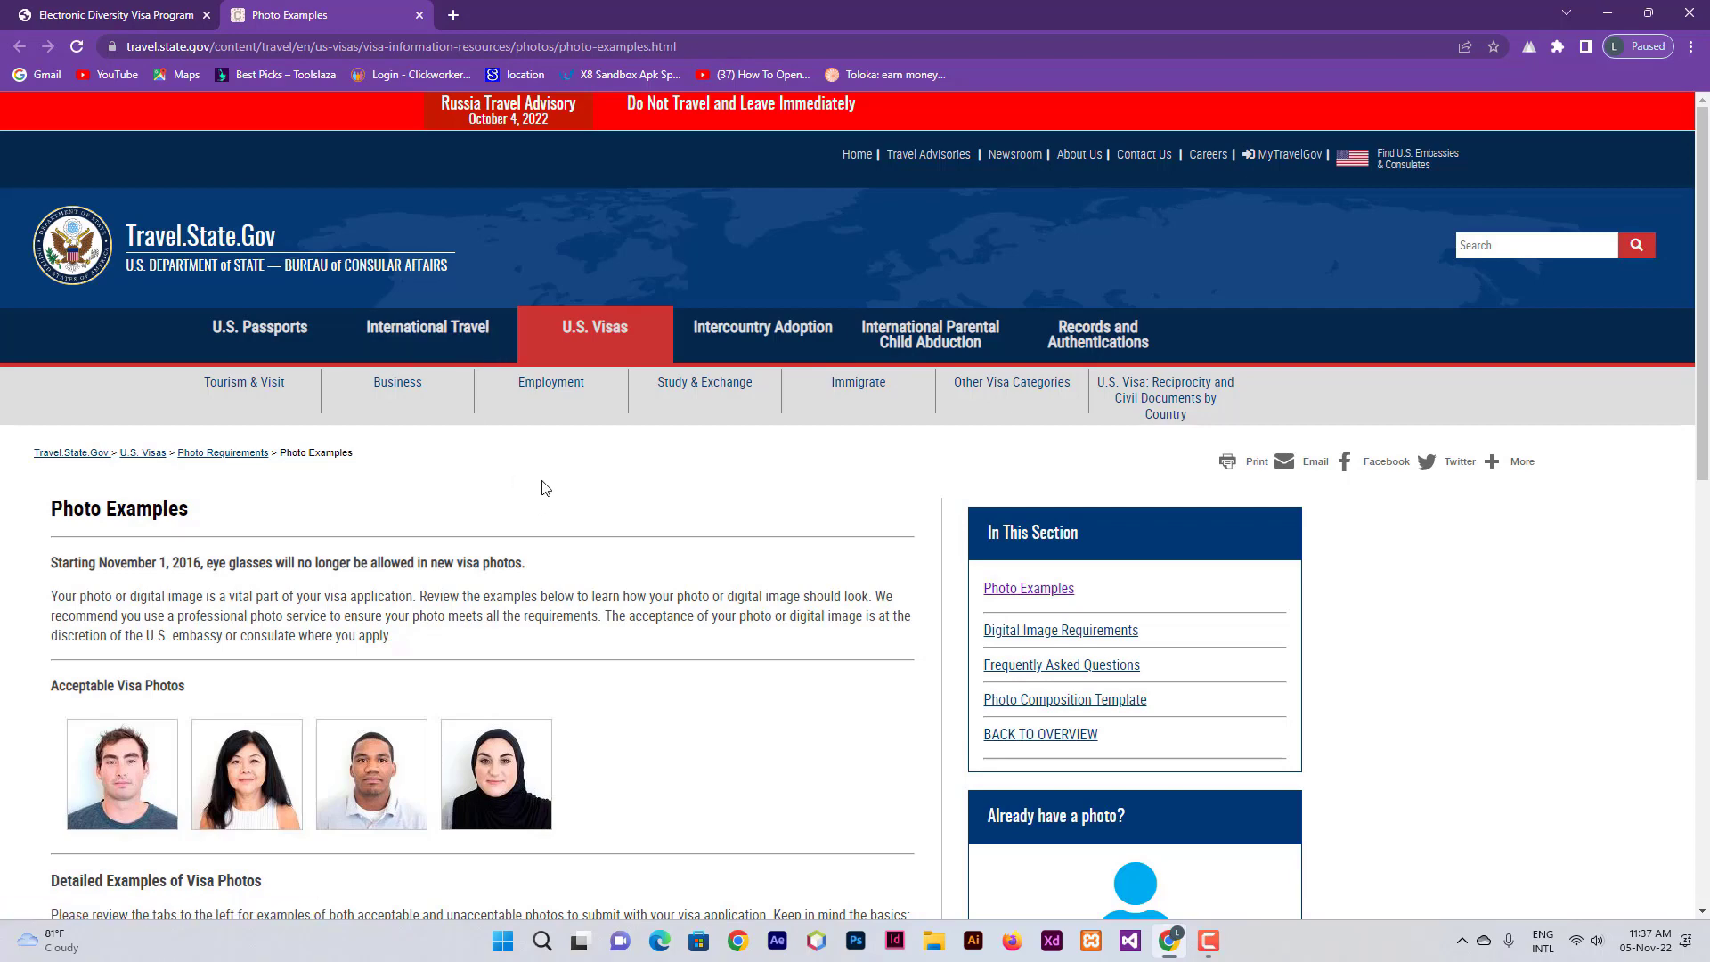
- Return to the Diversity Visa Program tab and check today's date in the calendar panel
left_click(98, 15)
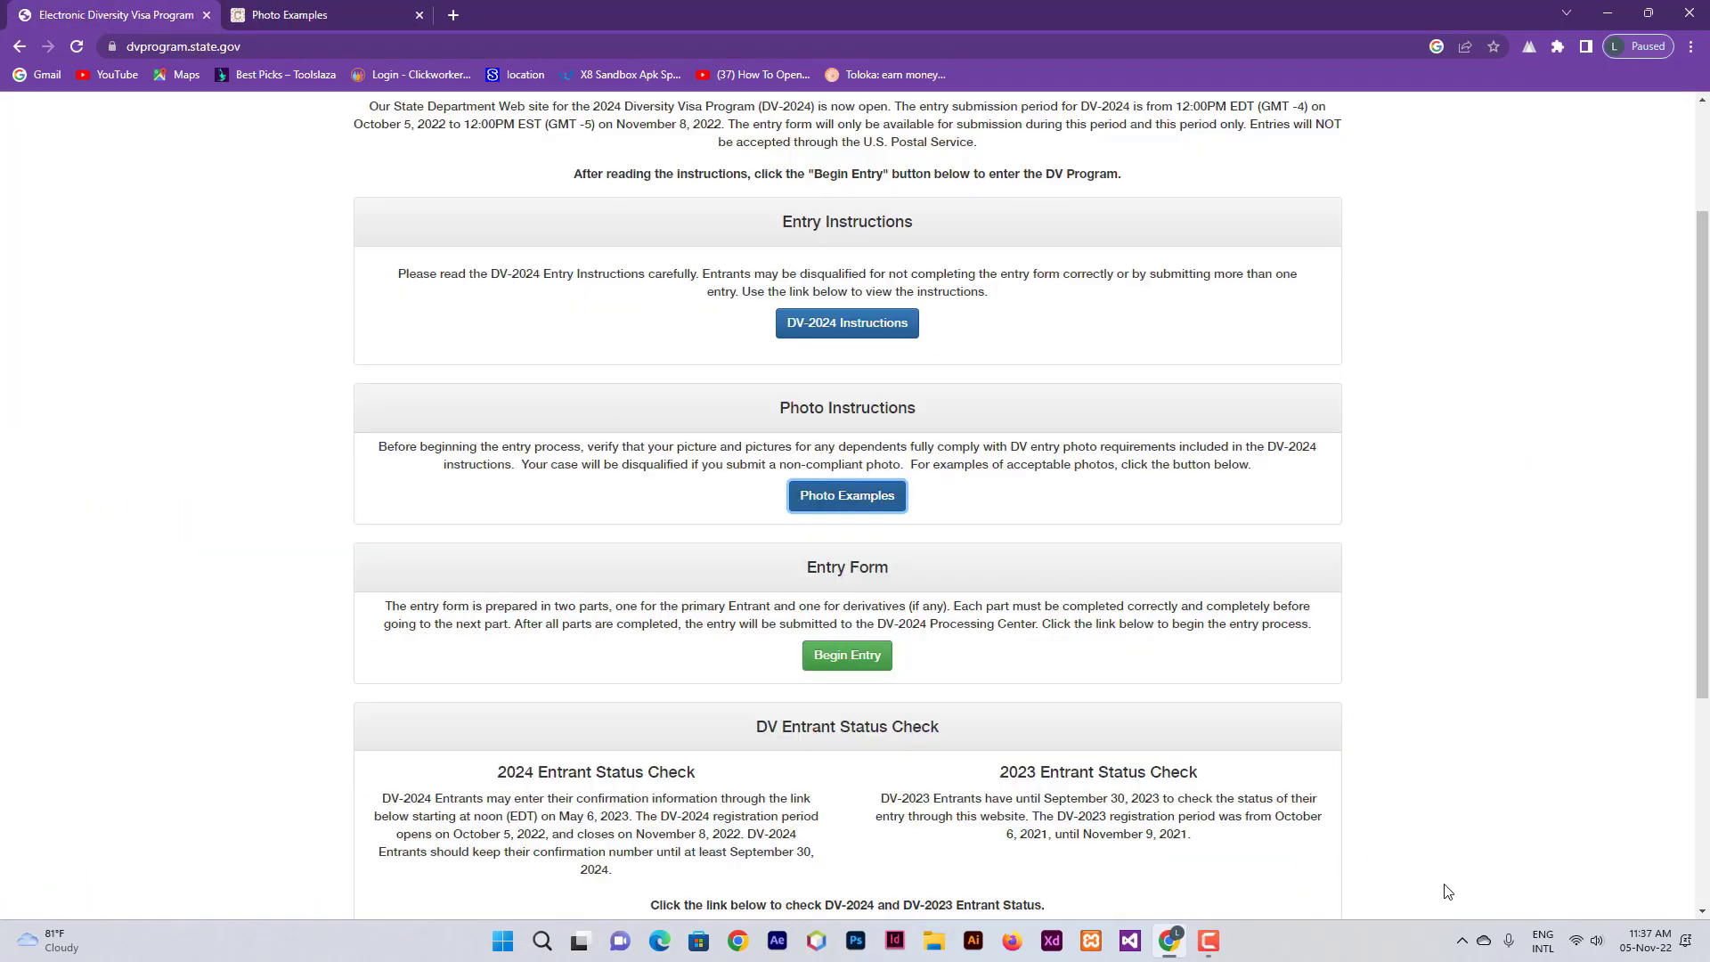
left_click(1653, 940)
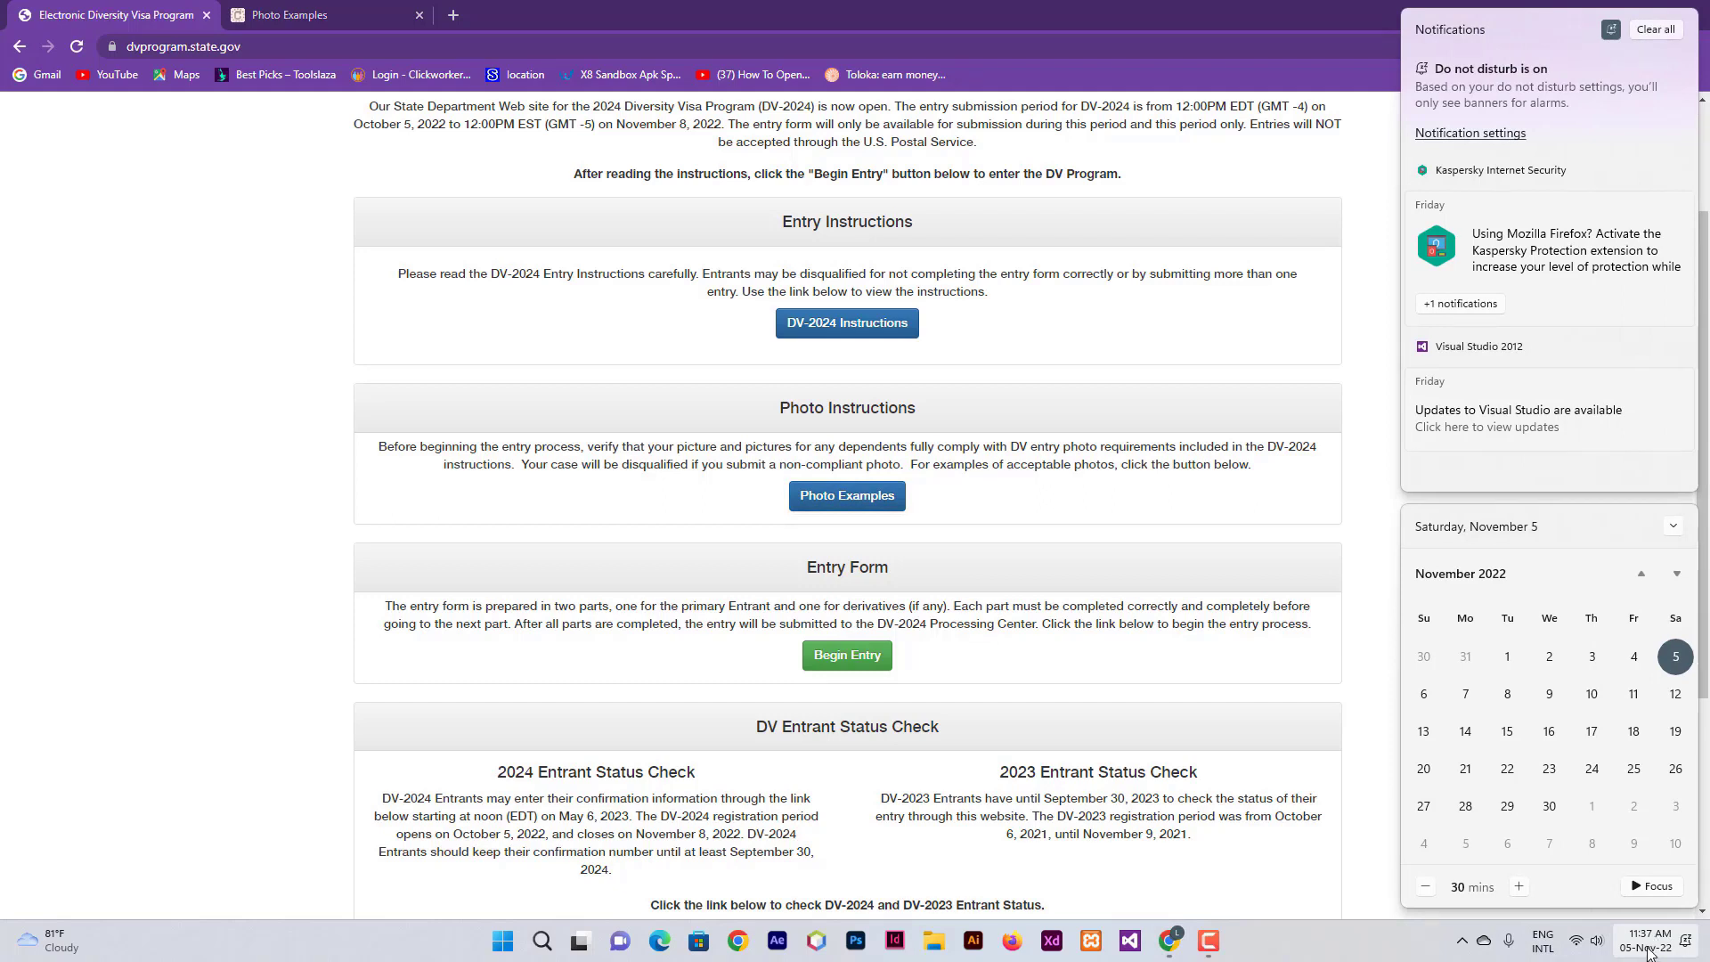
left_click(1649, 944)
left_click(1649, 945)
left_click(288, 581)
- Review the November 8, 2022 closing date and begin the DV-2024 entry form
scroll(680, 579, "up", 2)
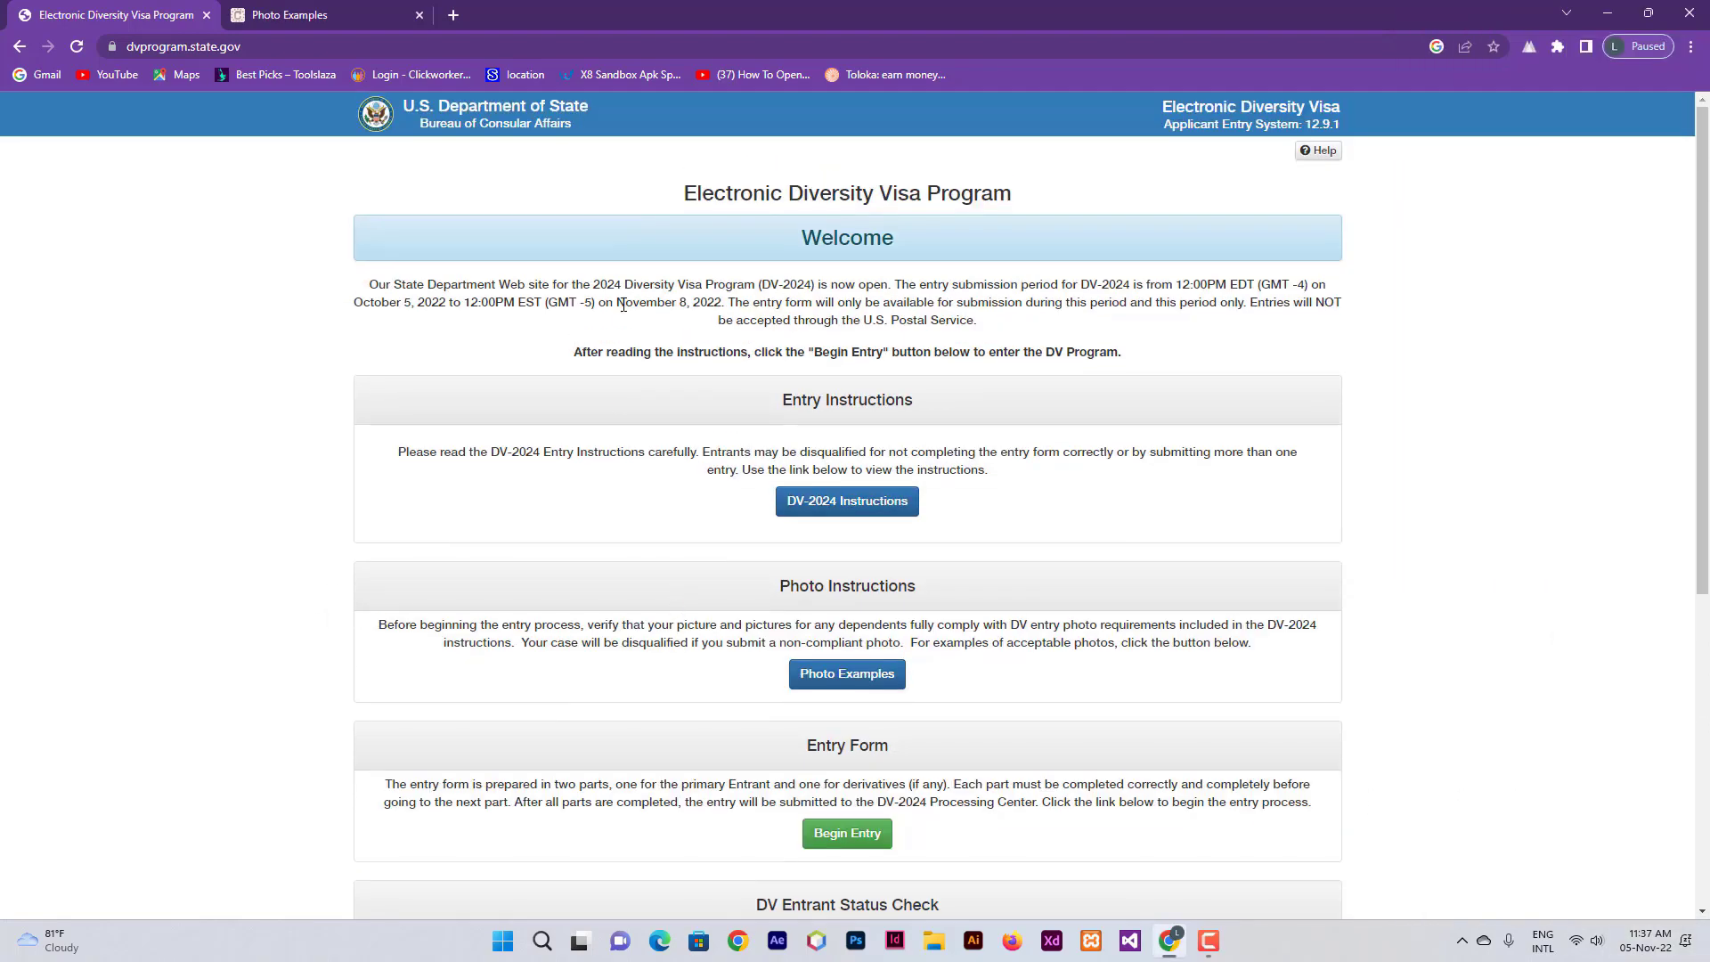
left_click_drag(622, 302, 728, 304)
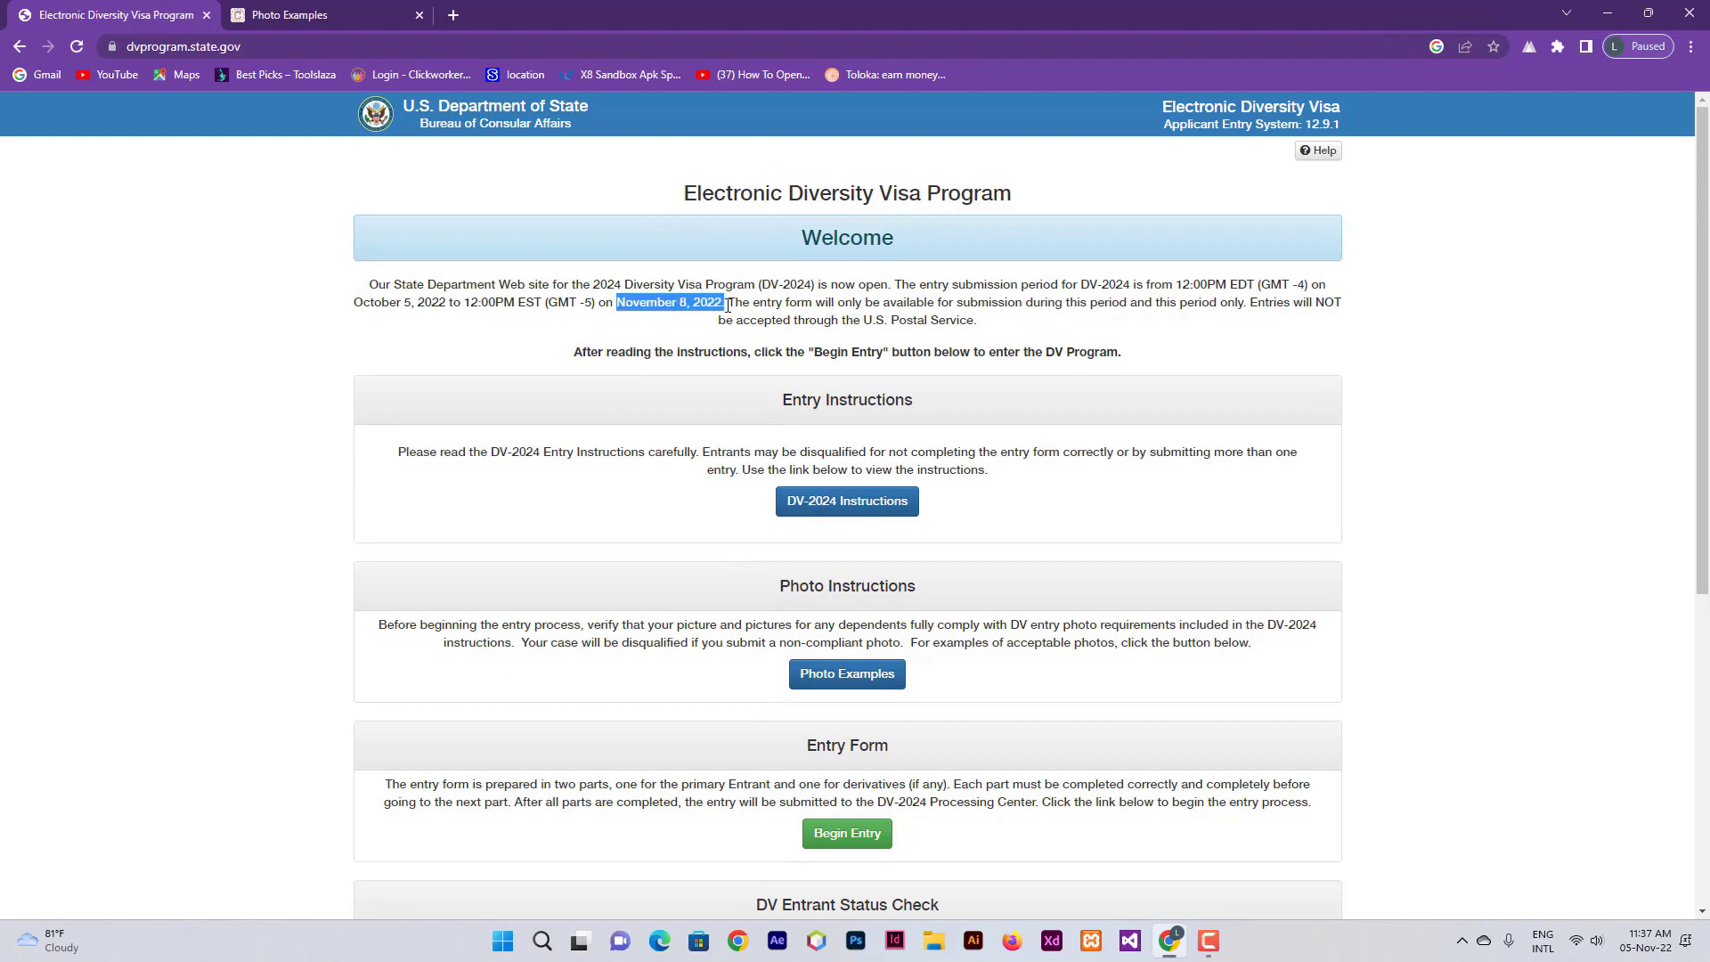
left_click(1232, 393)
scroll(1040, 546, "down", 3)
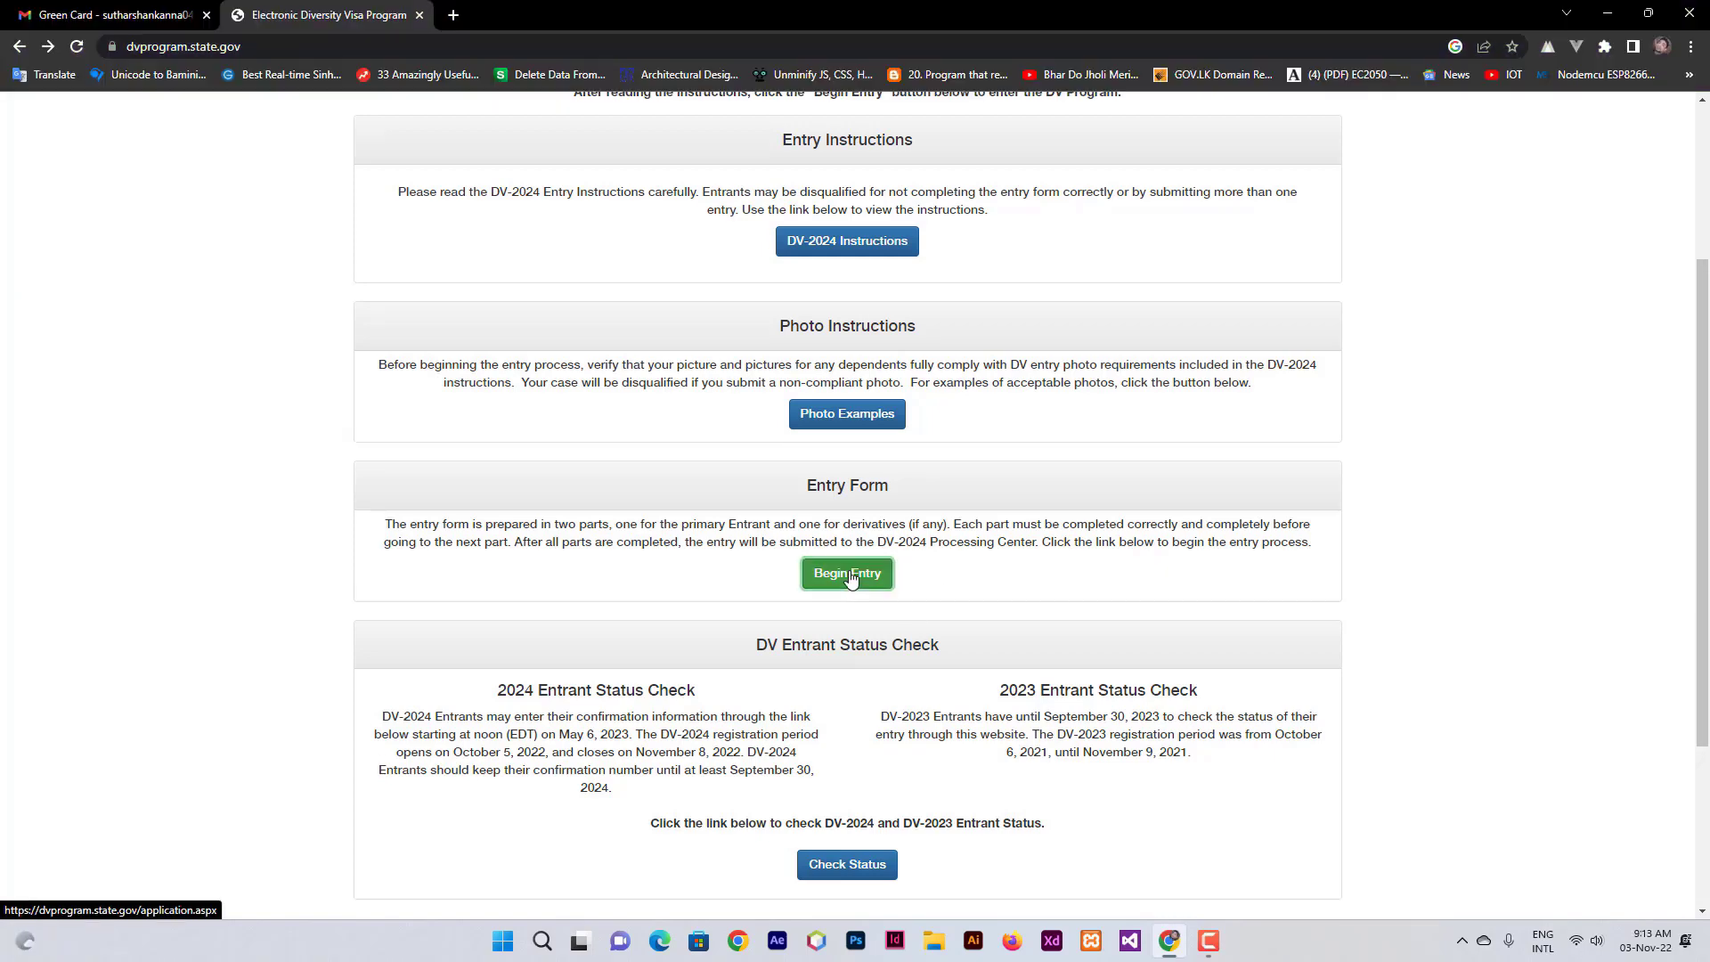
left_click(850, 568)
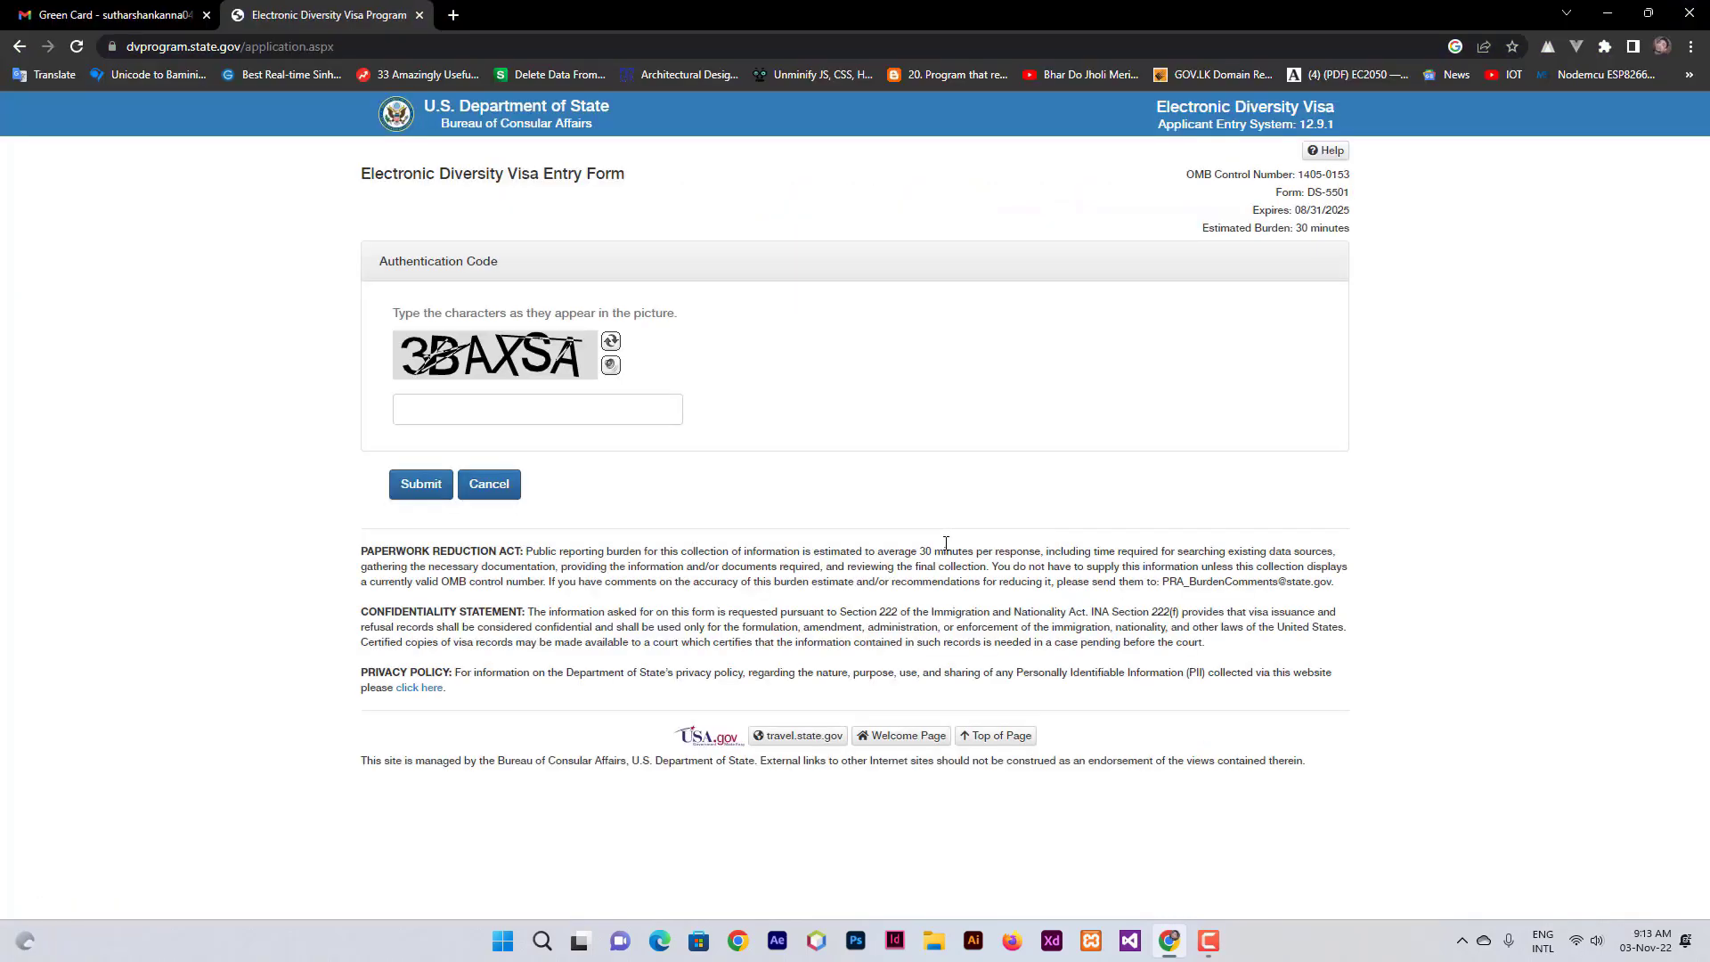
- Enter the characters shown in the picture as the authentication code and submit
left_click(457, 410)
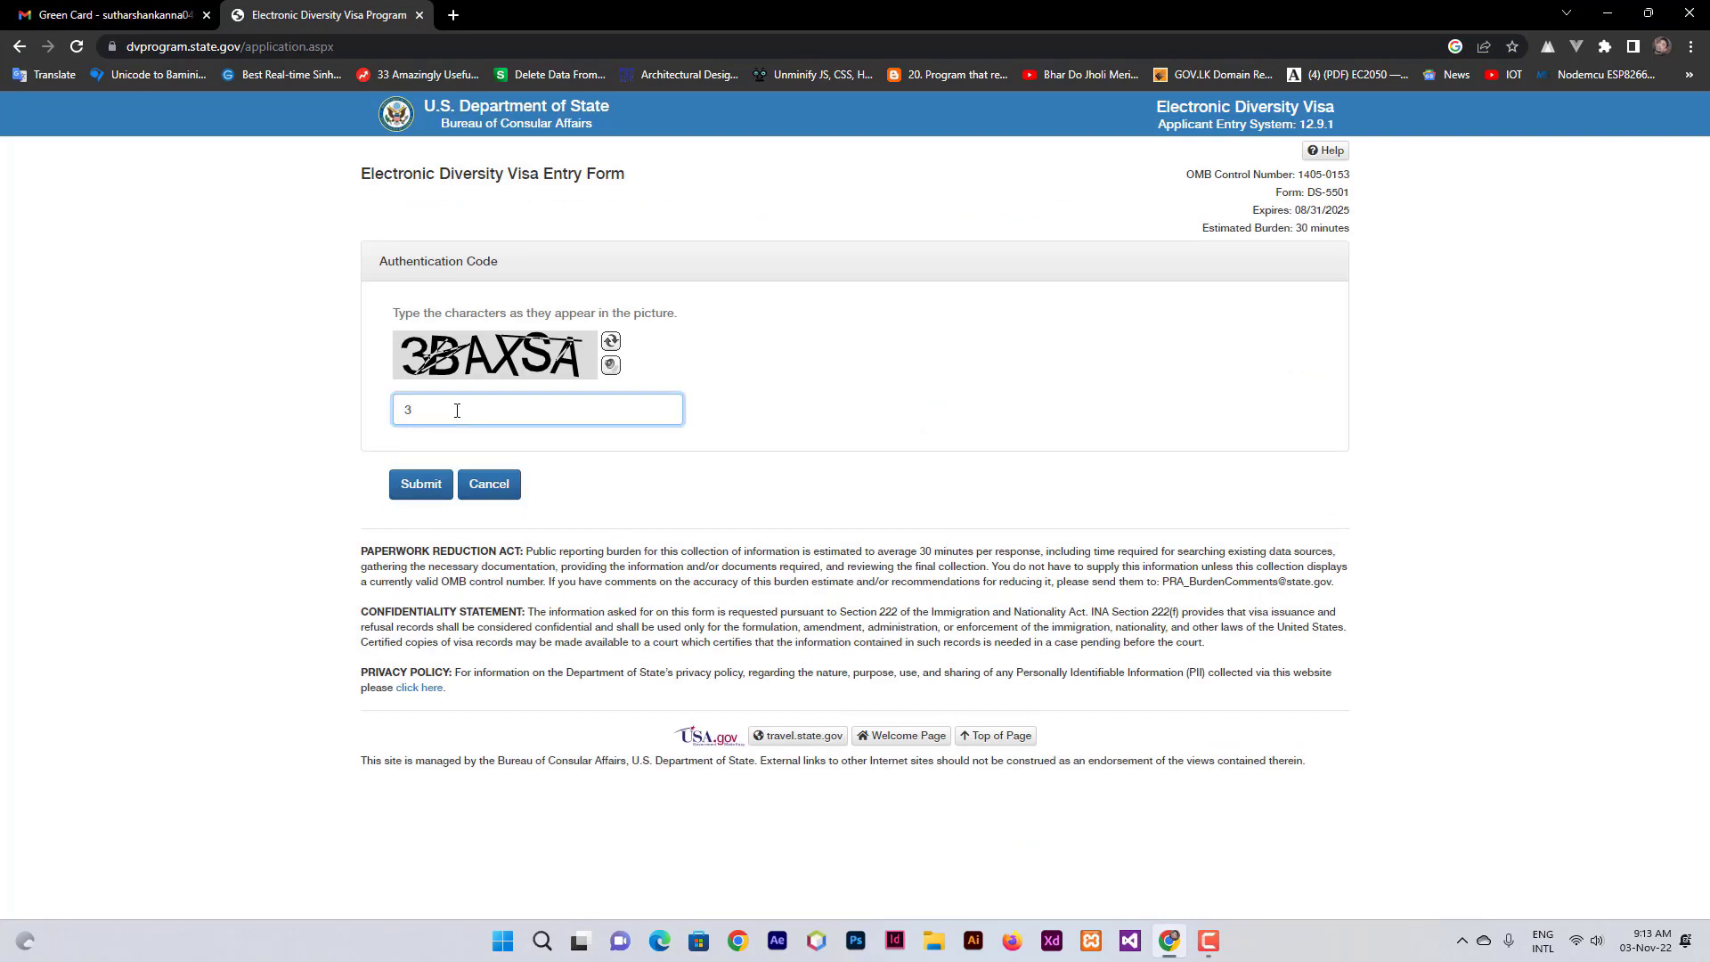
type("3BAXSA")
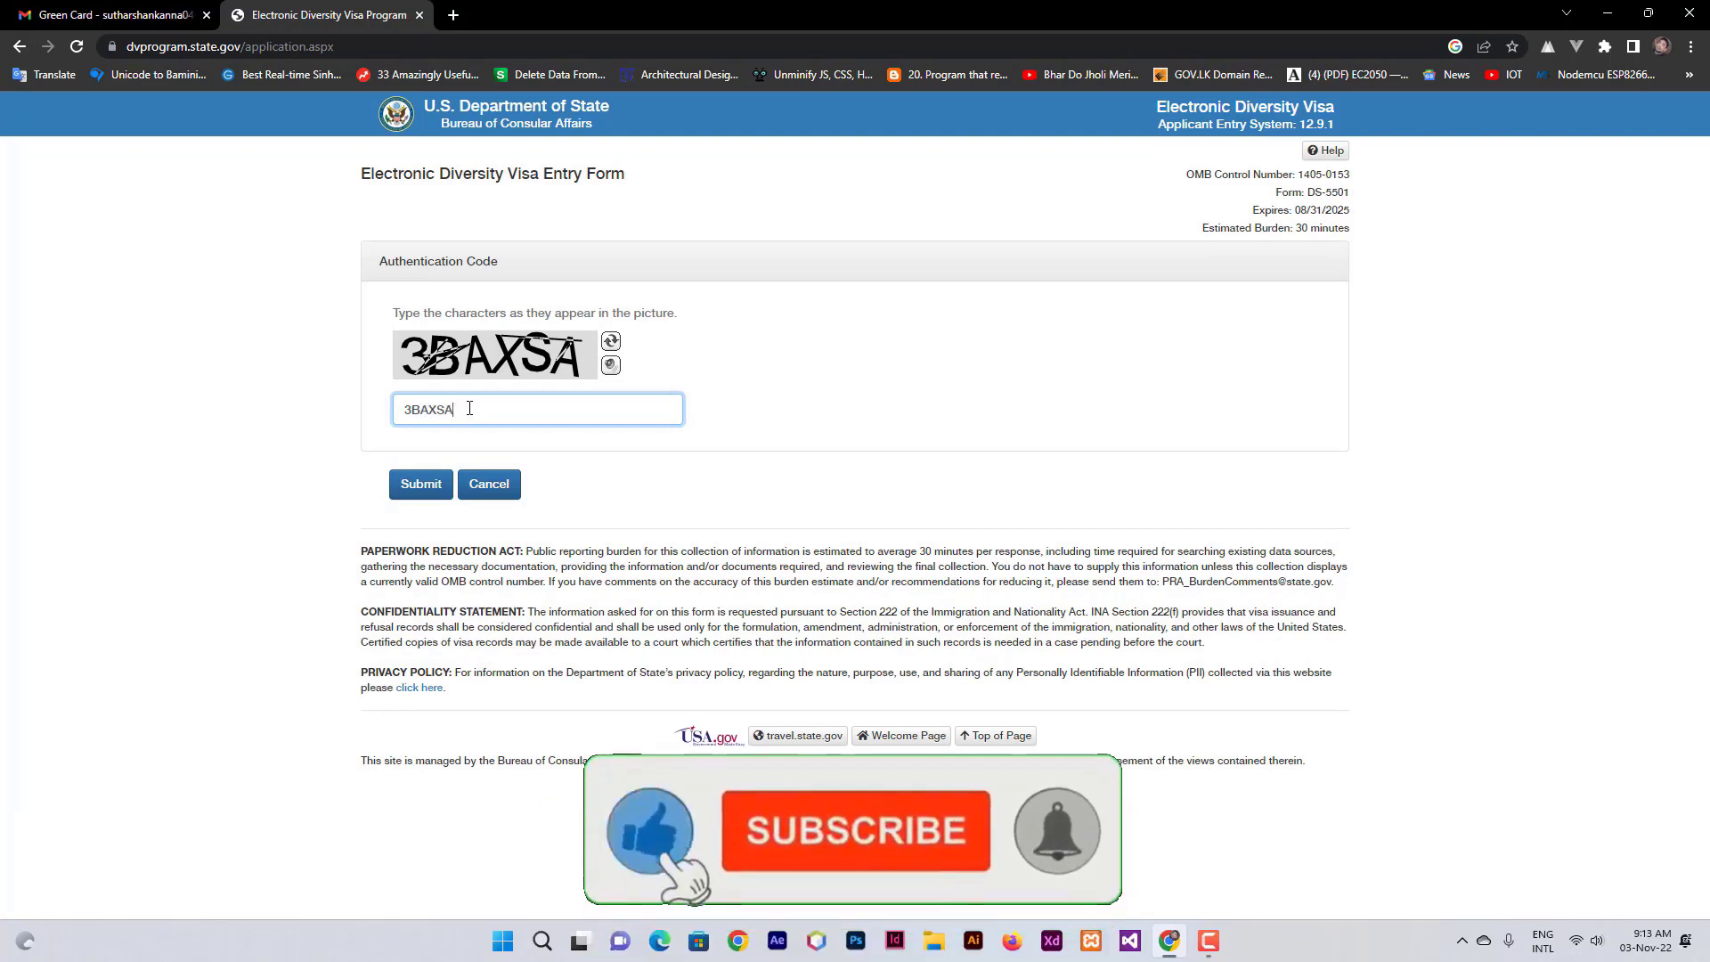
left_click(421, 484)
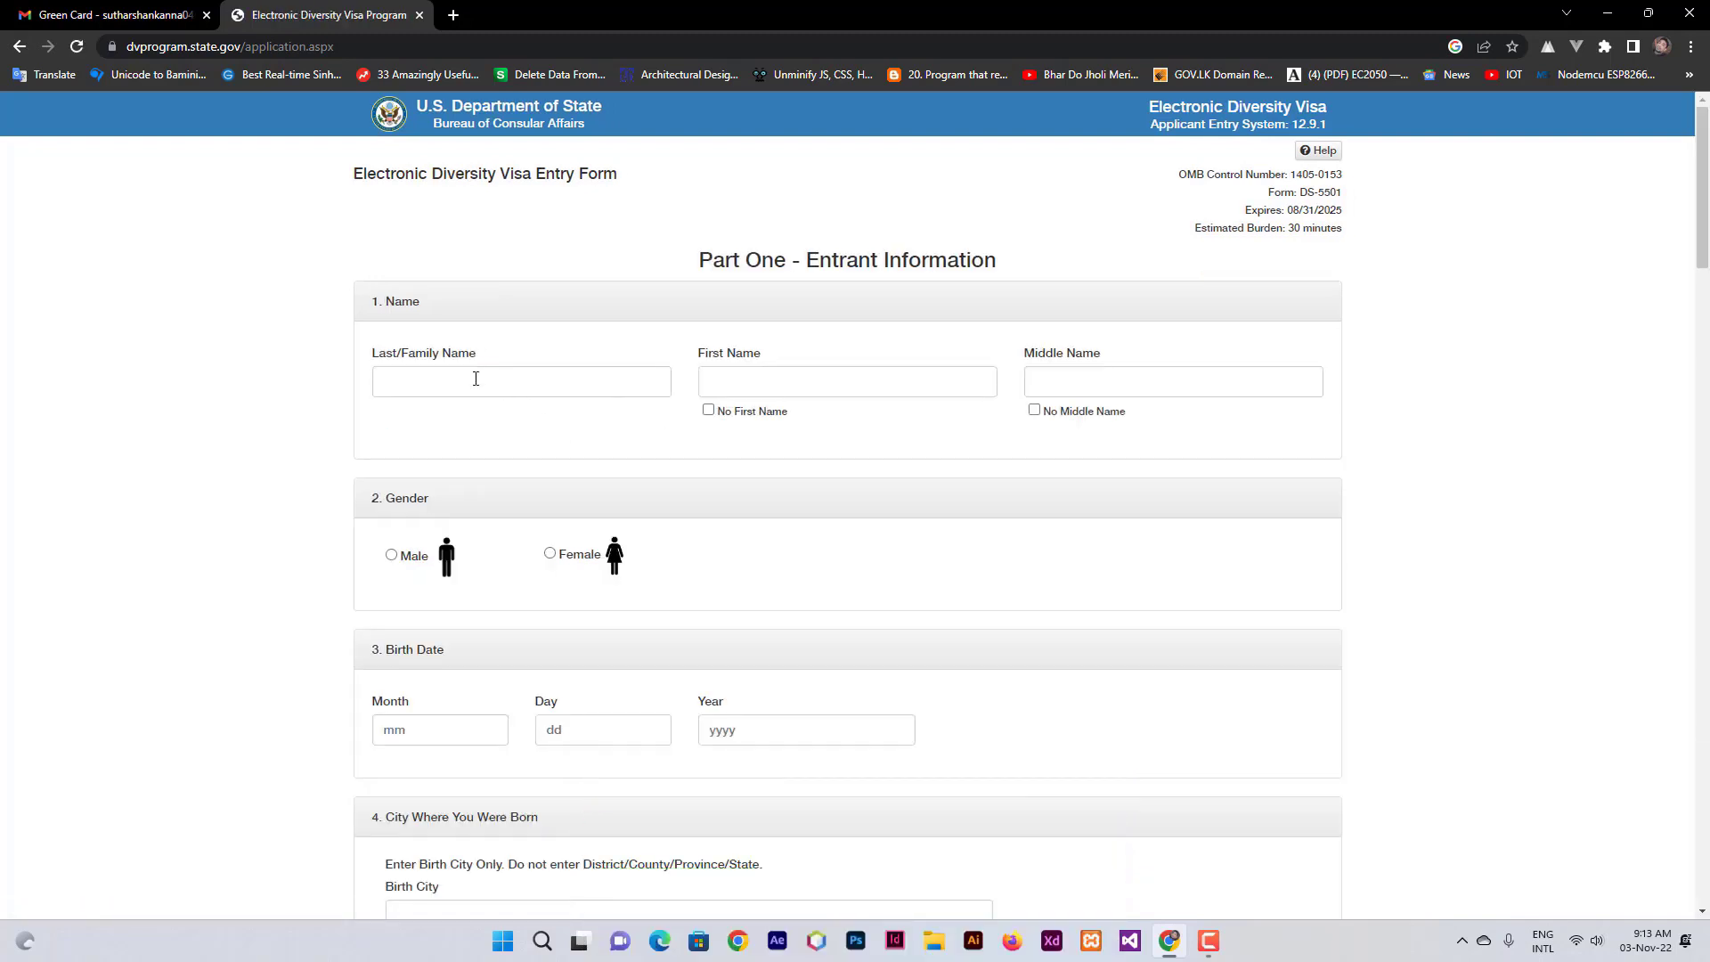
- Enter the entrant's last and first names, tick No Middle Name, and select Male
left_click(476, 387)
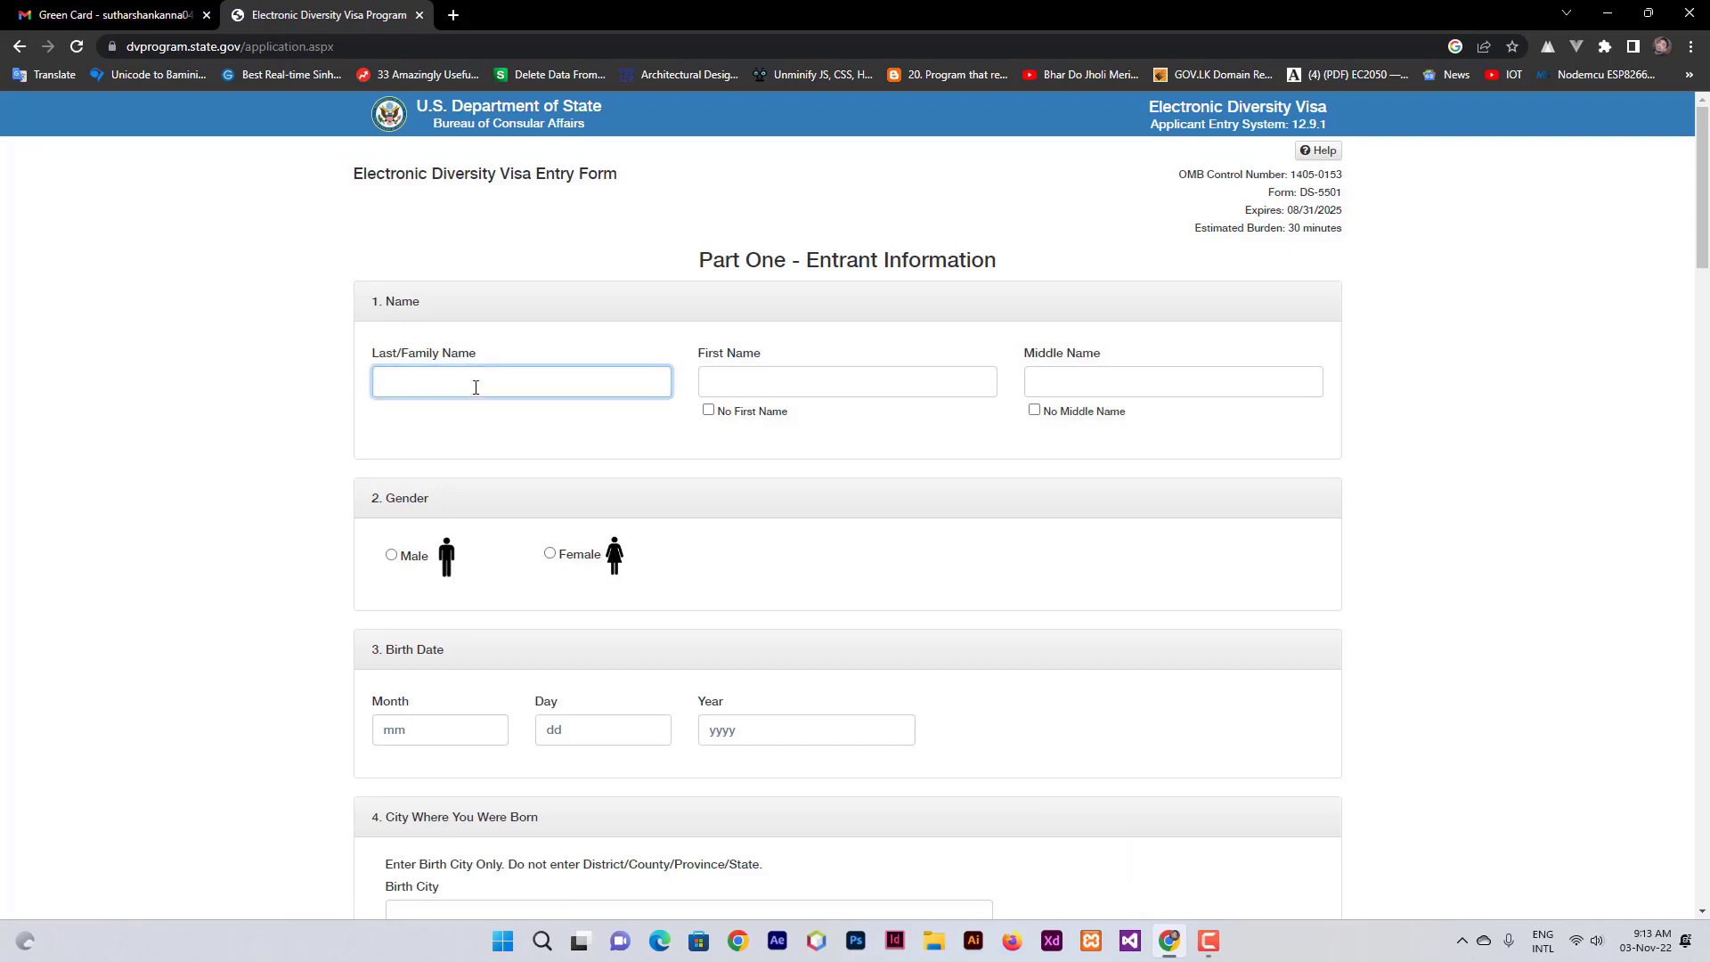
left_click(758, 387)
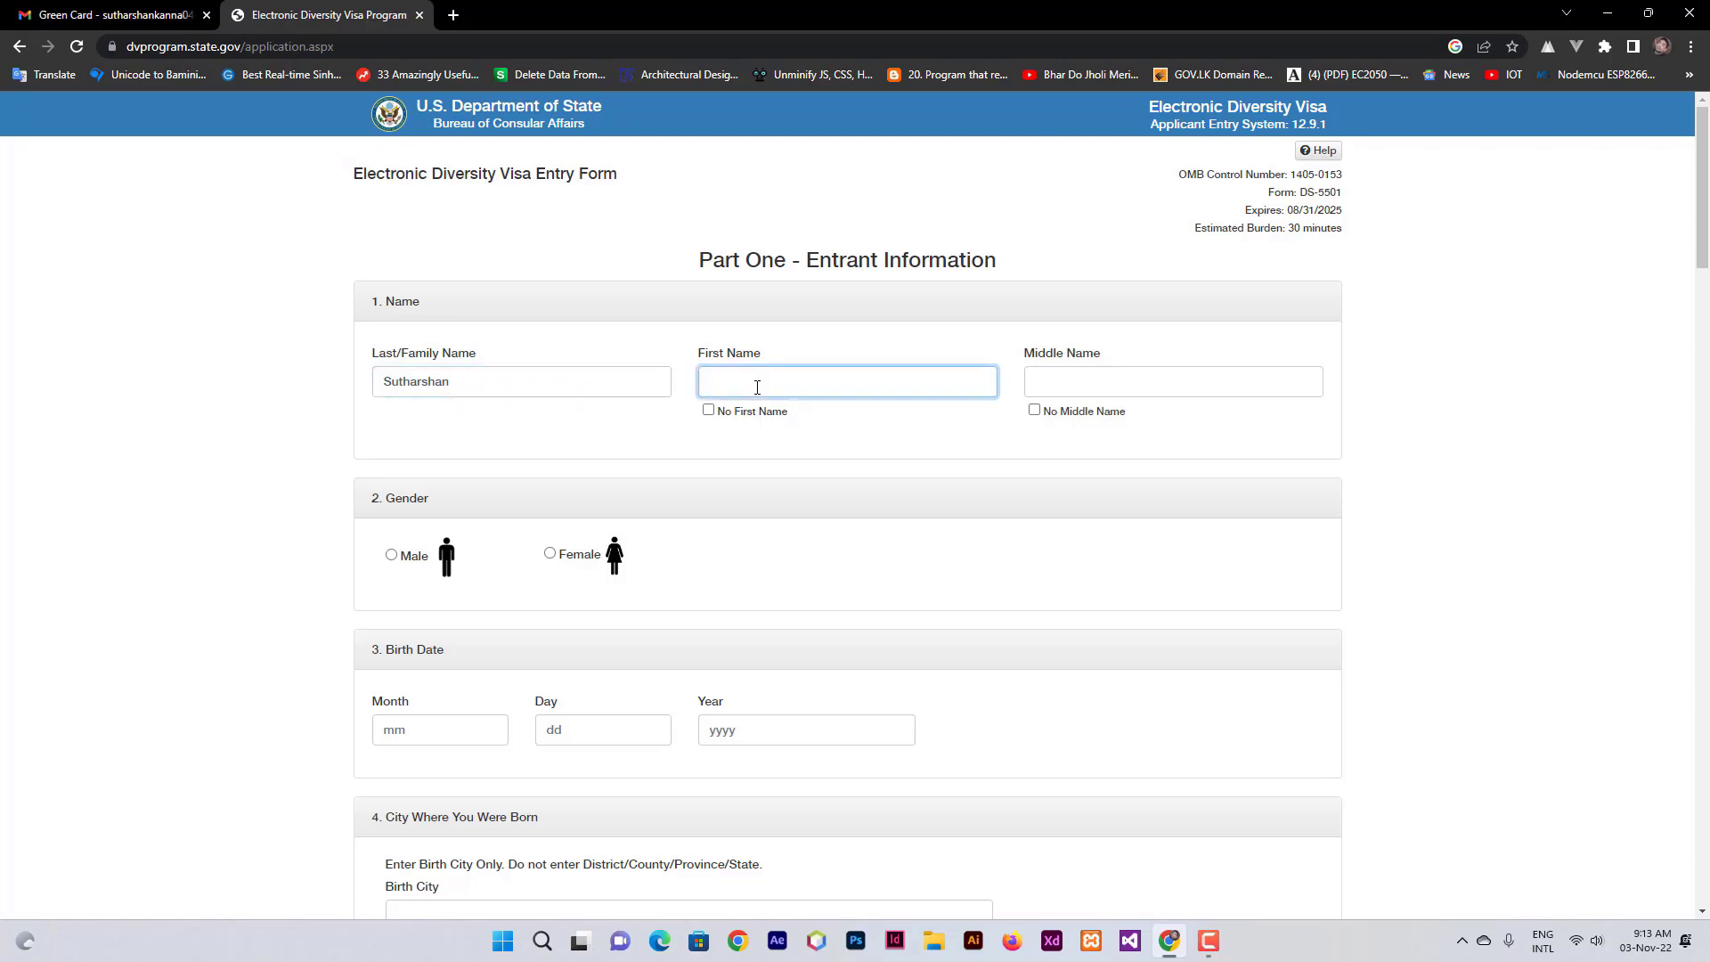
left_click(1035, 411)
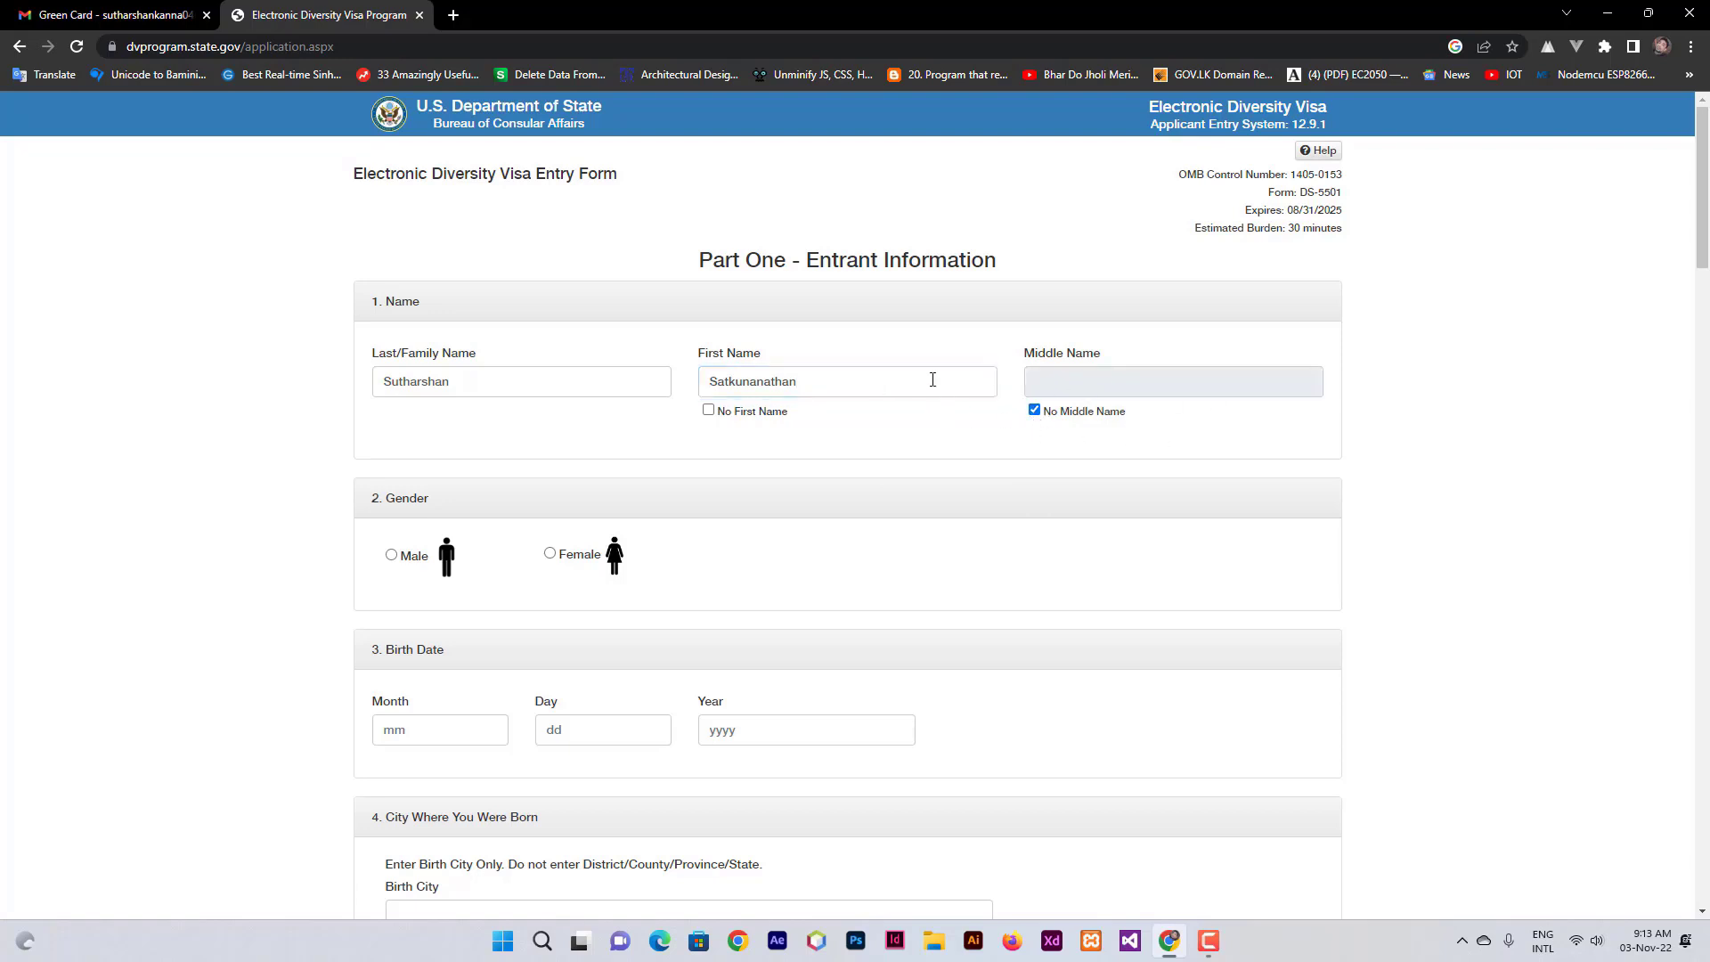
left_click(396, 556)
left_click_drag(385, 381, 449, 380)
left_click(485, 387)
double_click(793, 385)
left_click(801, 459)
scroll(801, 459, "down", 3)
left_click(431, 463)
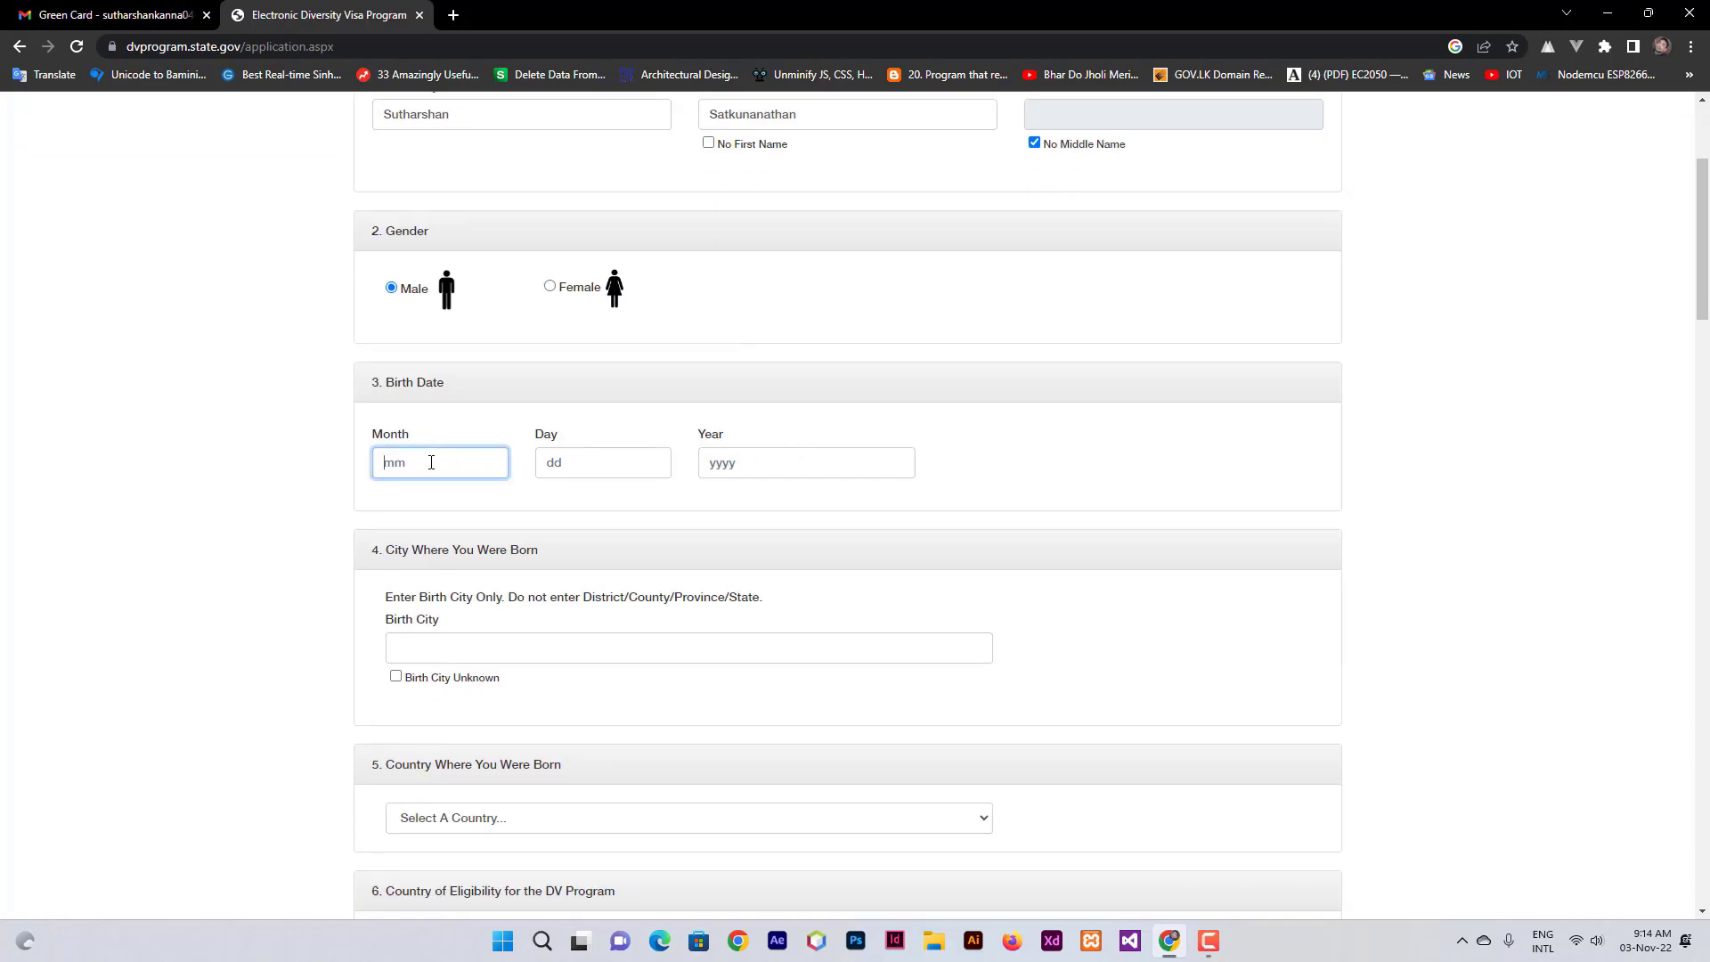
key("Tab")
key("Tab")
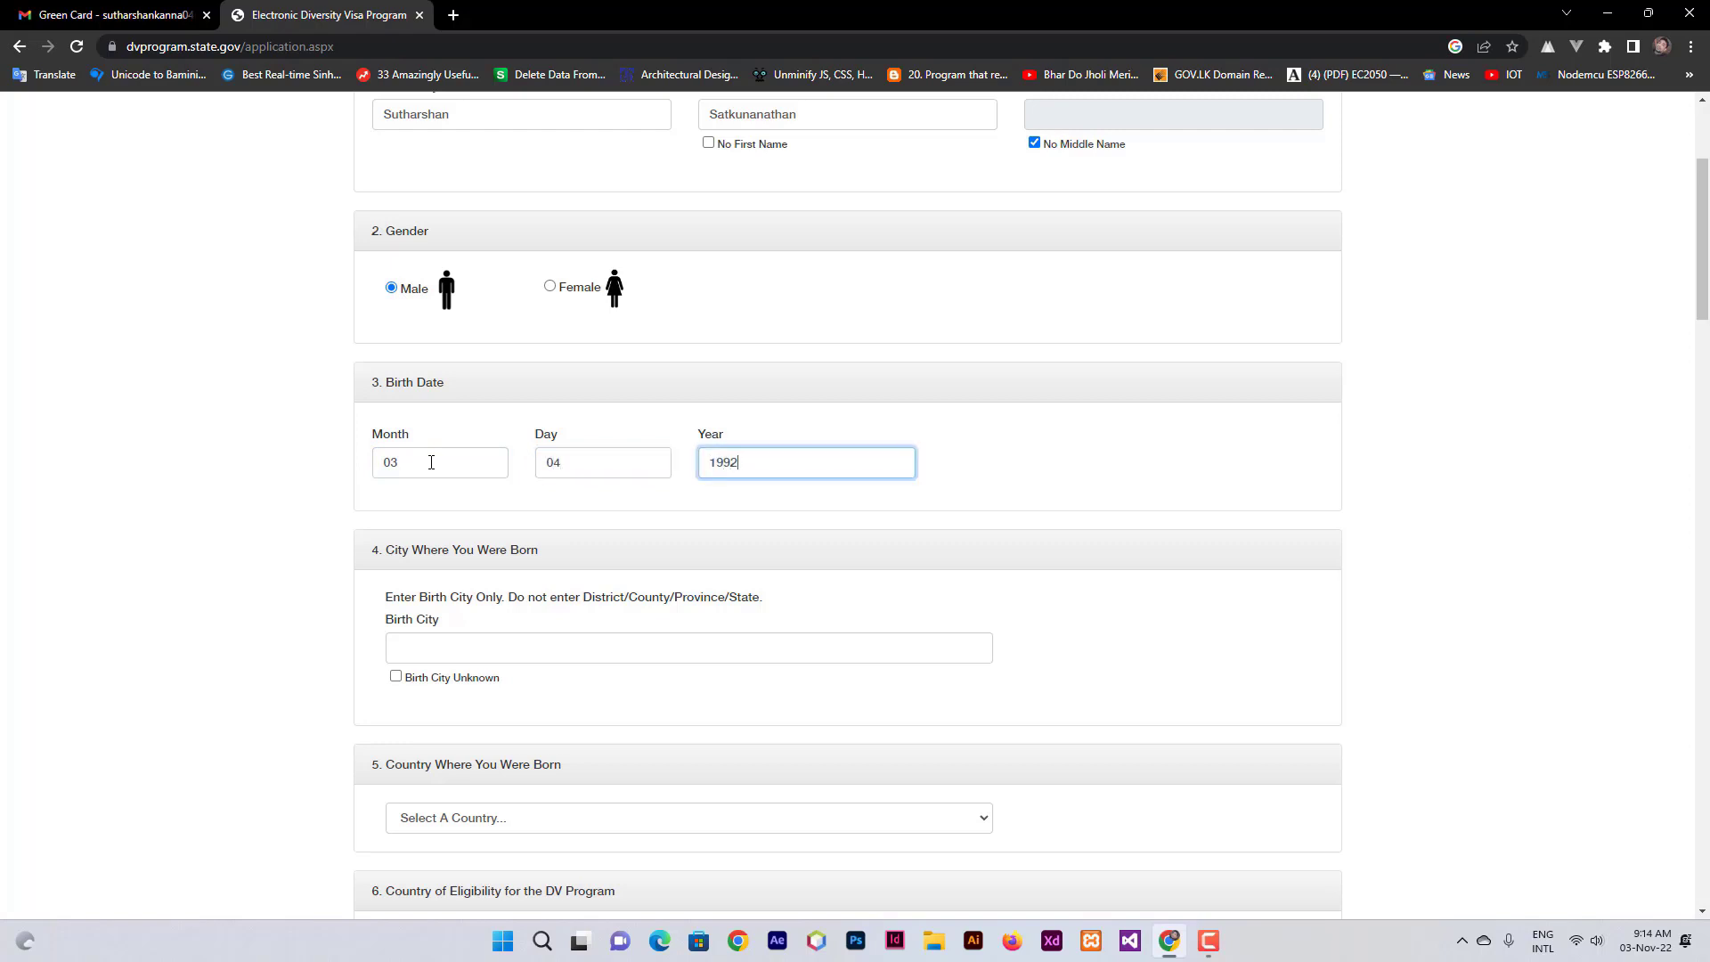
scroll(432, 462, "down", 1)
- Enter Eravur as the birth city
left_click(472, 550)
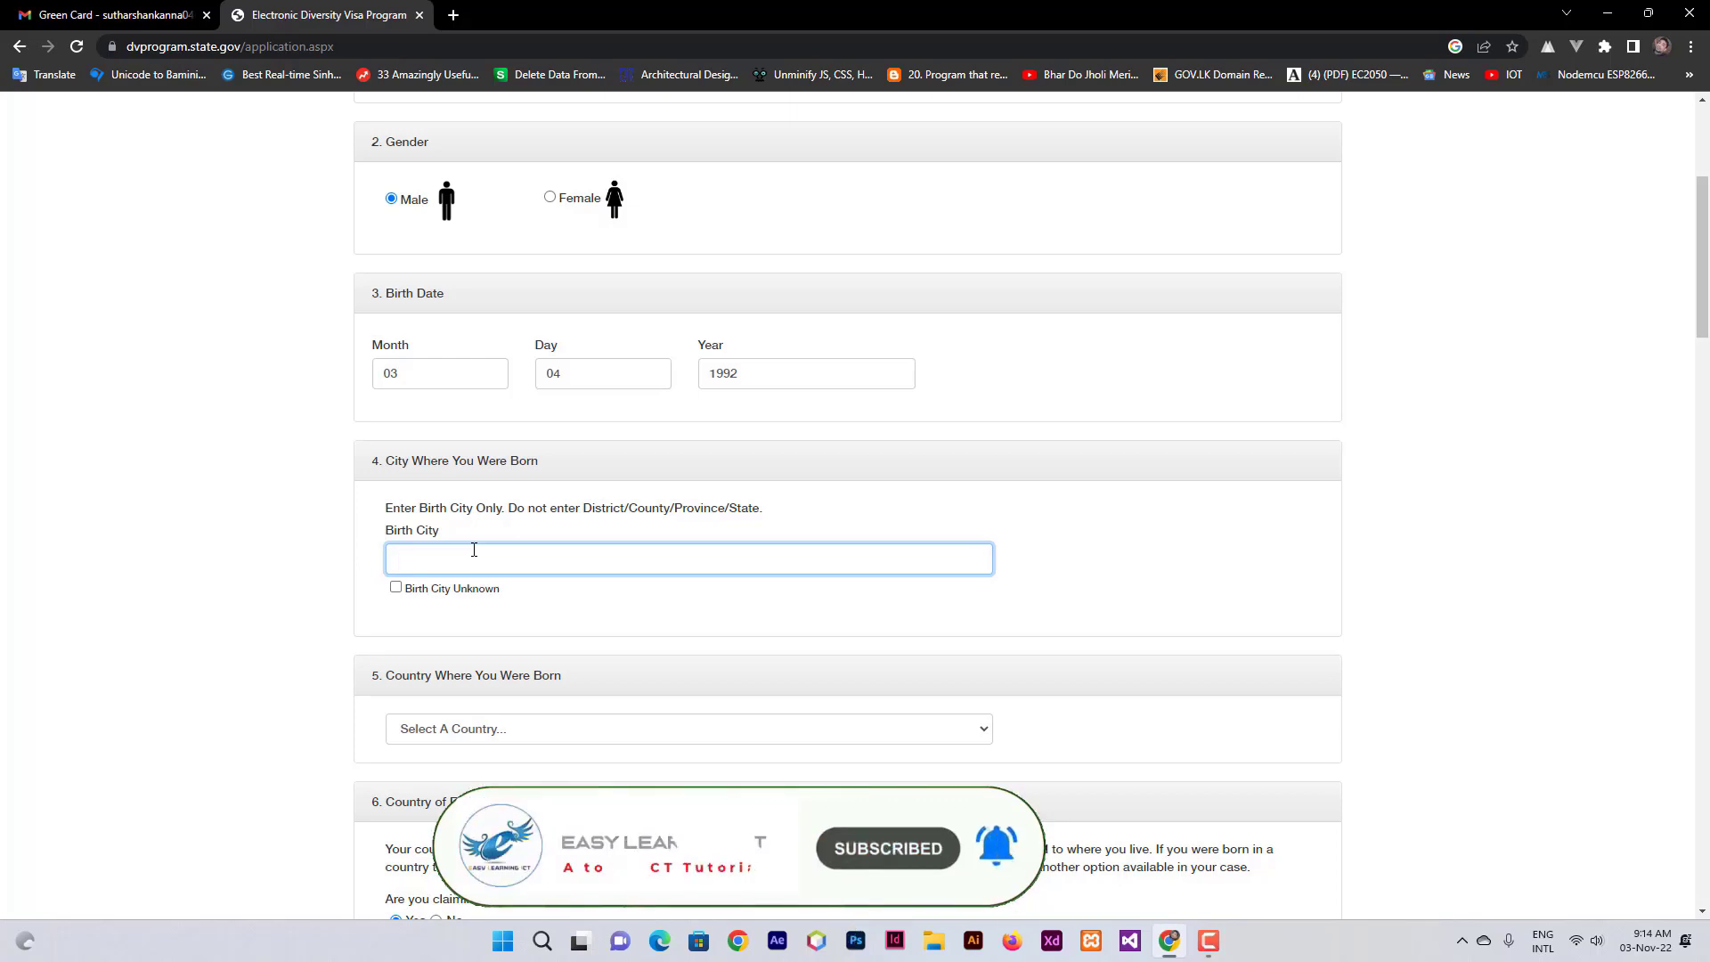
type("Eravur")
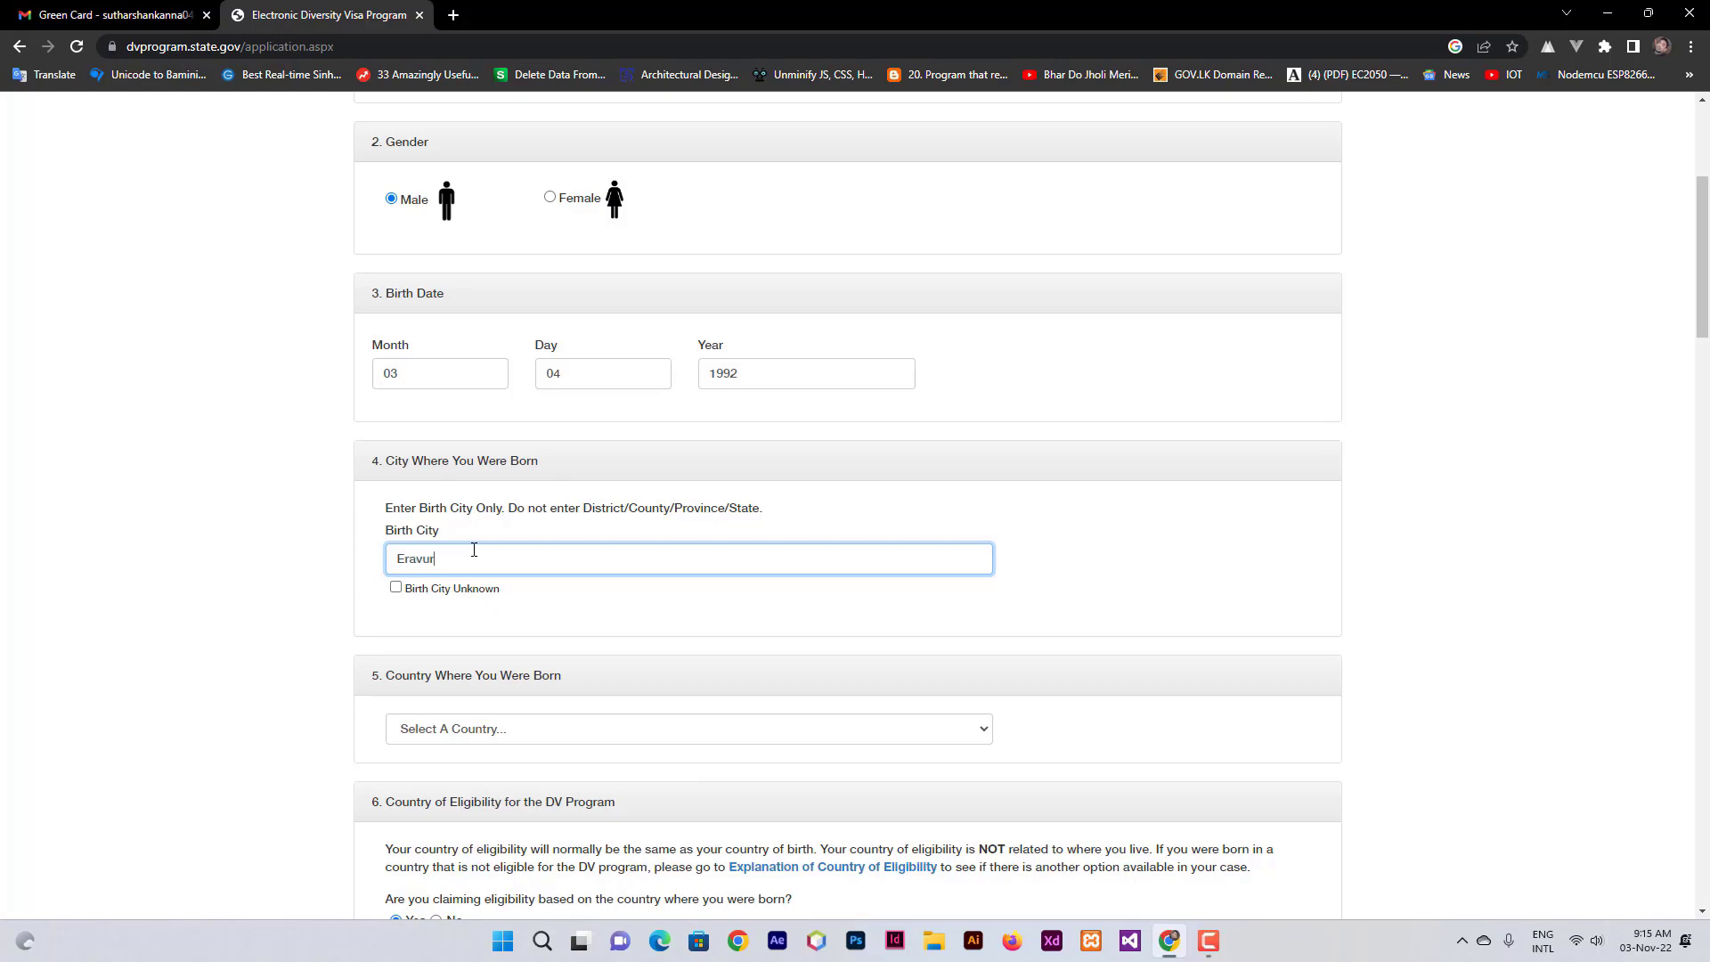
scroll(704, 744, "up", 4)
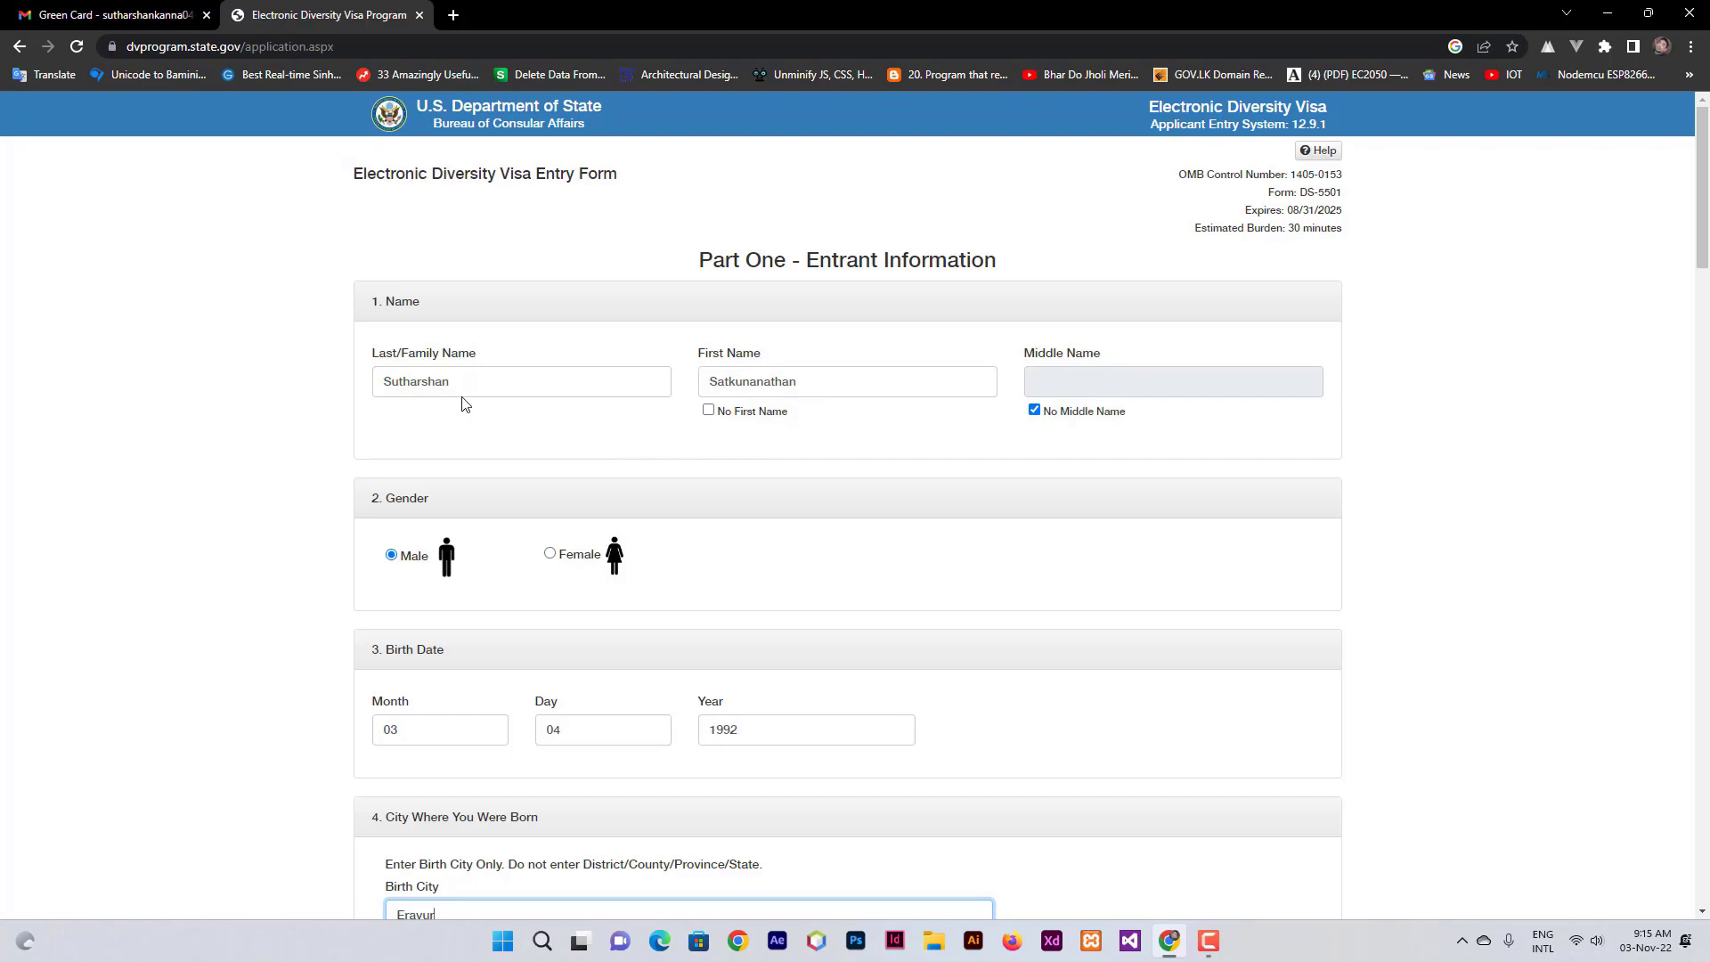
scroll(907, 628, "down", 1)
scroll(907, 628, "down", 2)
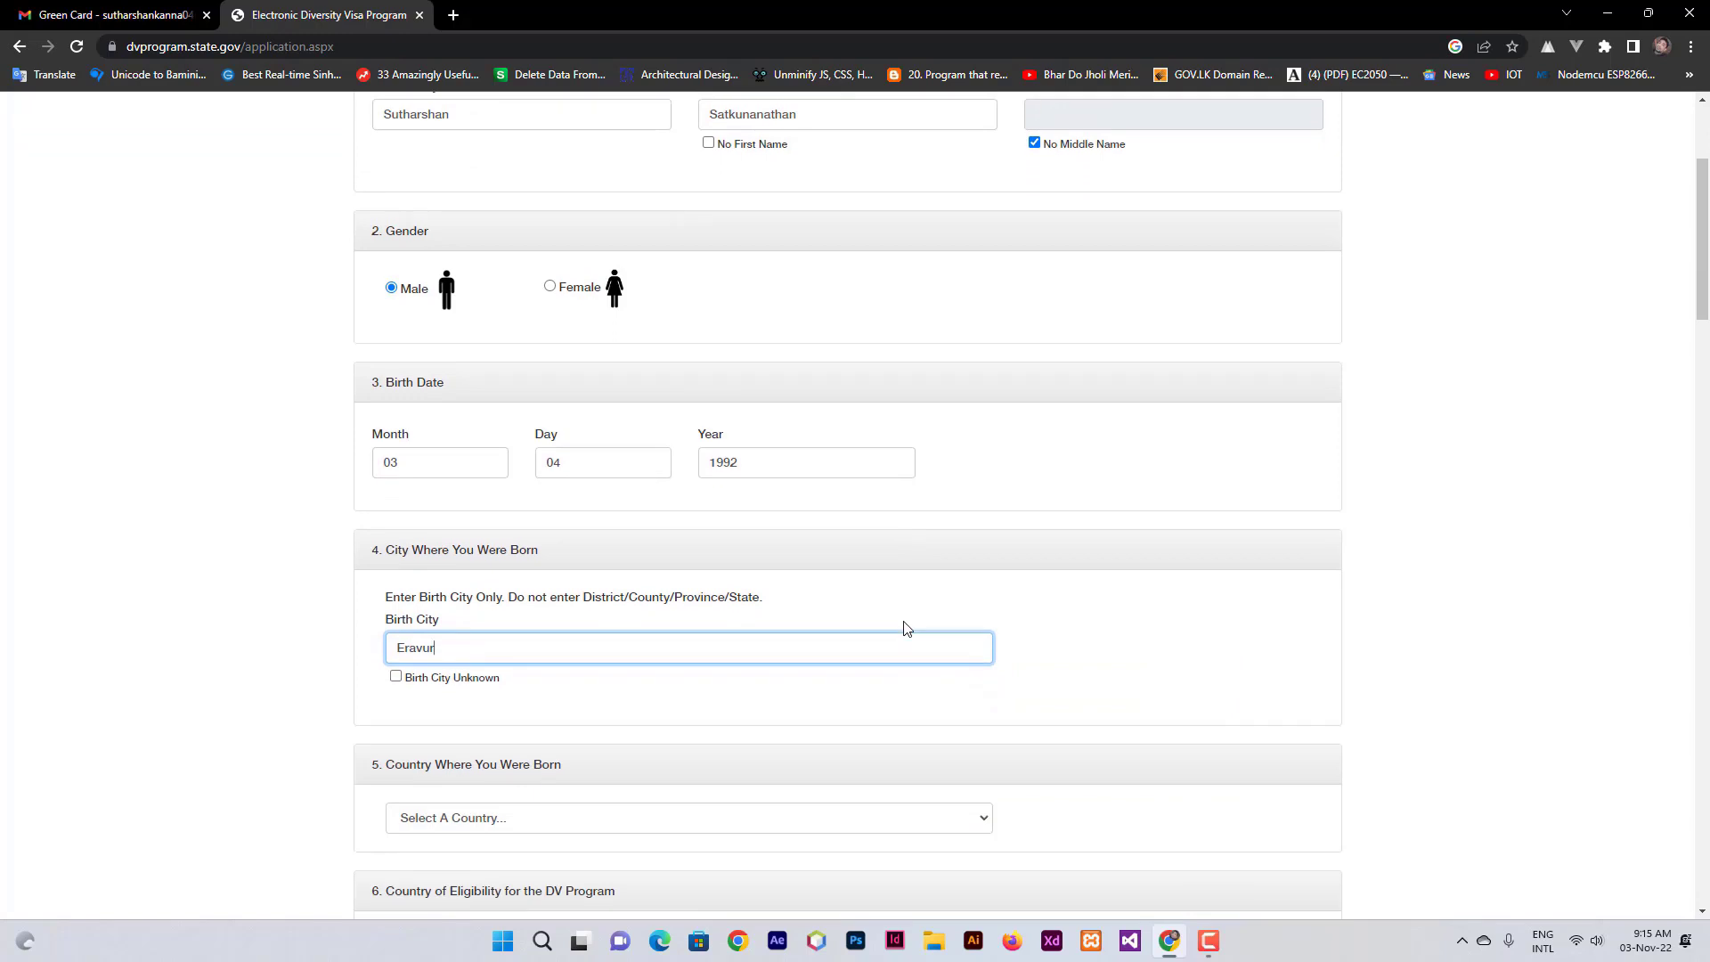
scroll(907, 628, "down", 1)
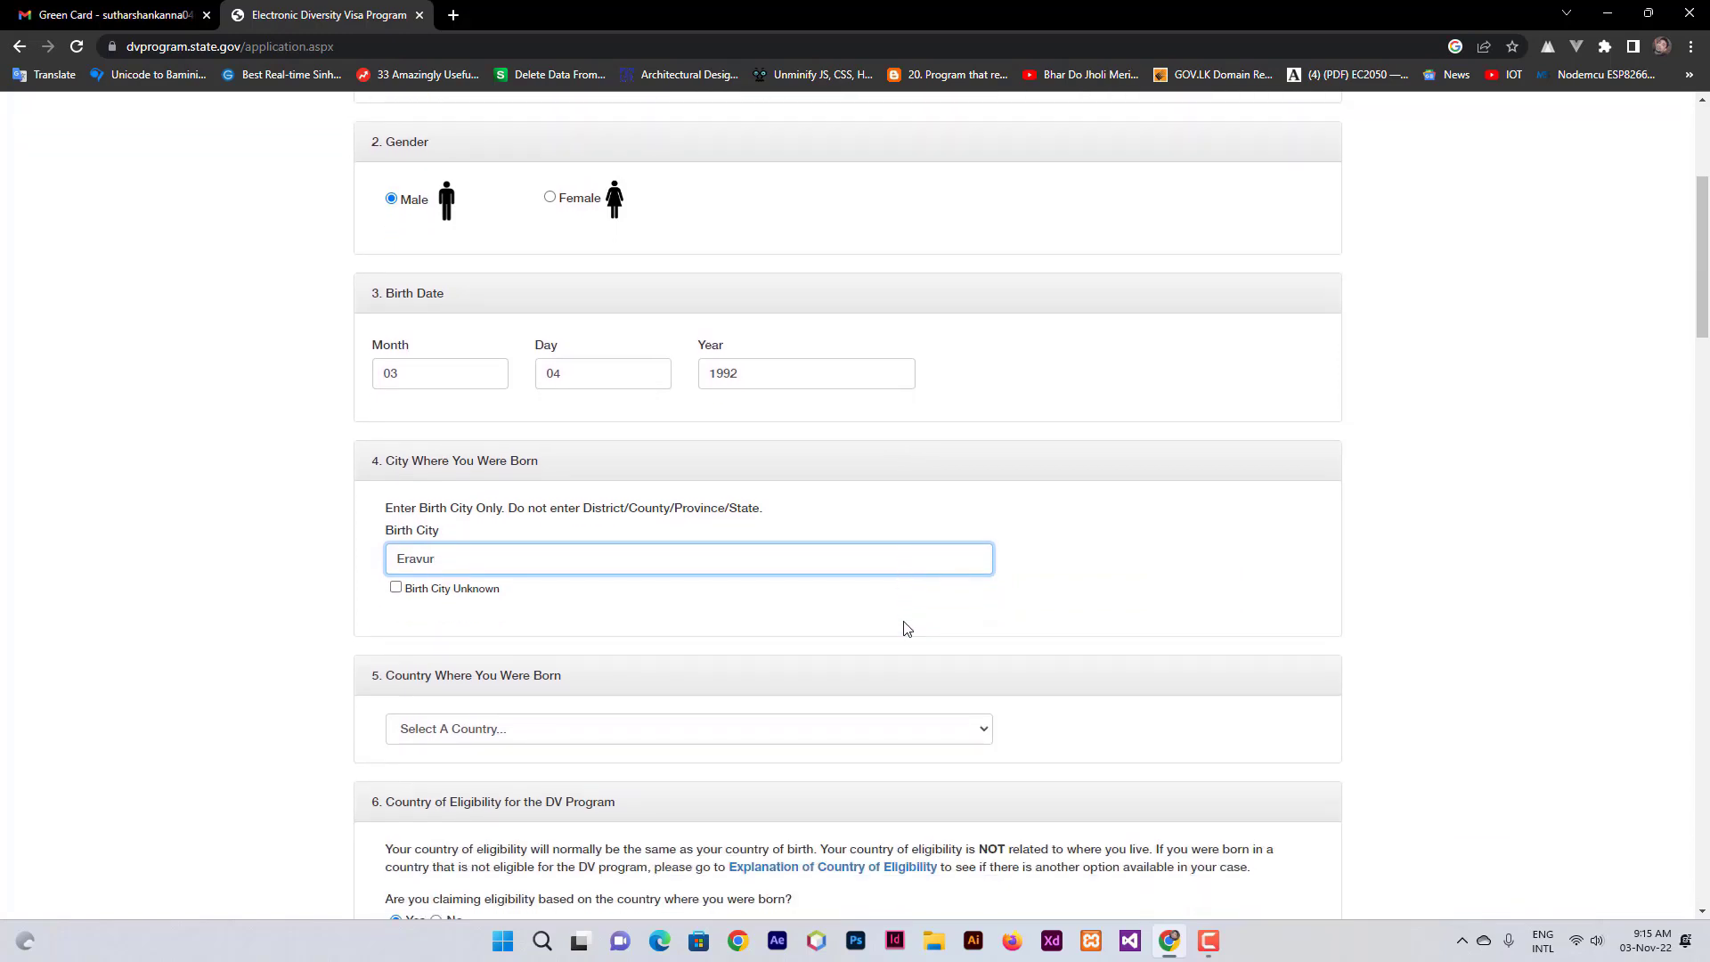
scroll(907, 628, "down", 1)
- Choose Sri Lanka as the country where the entrant was born
left_click(799, 656)
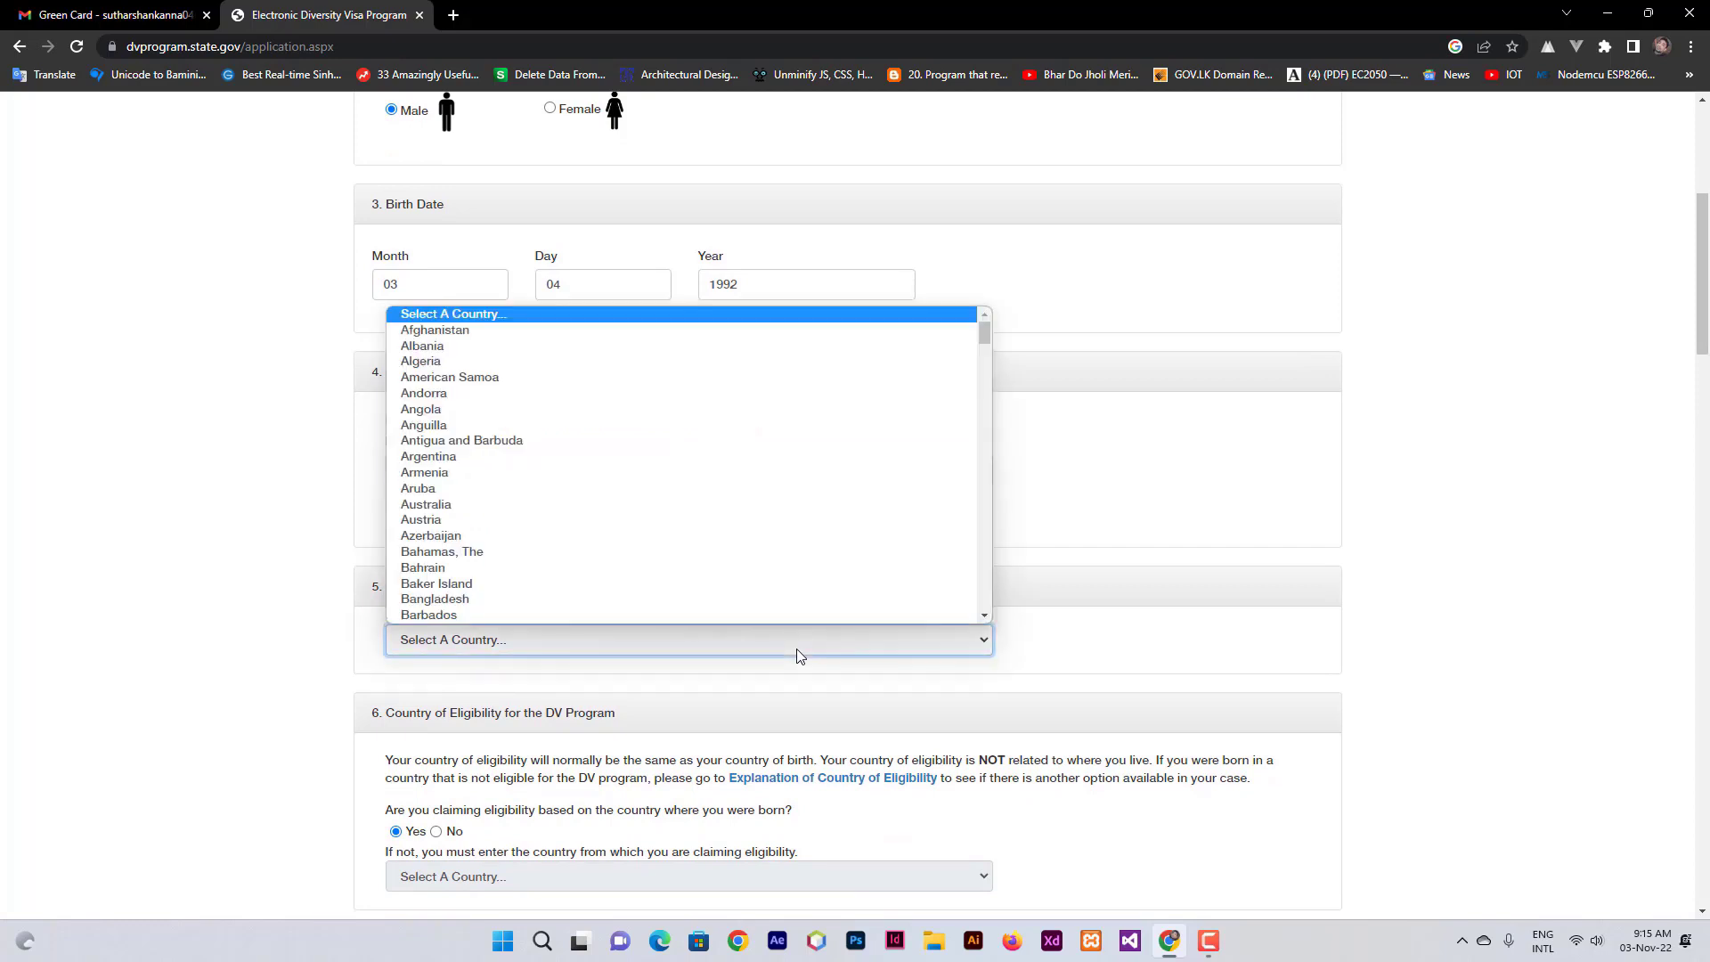
key("s")
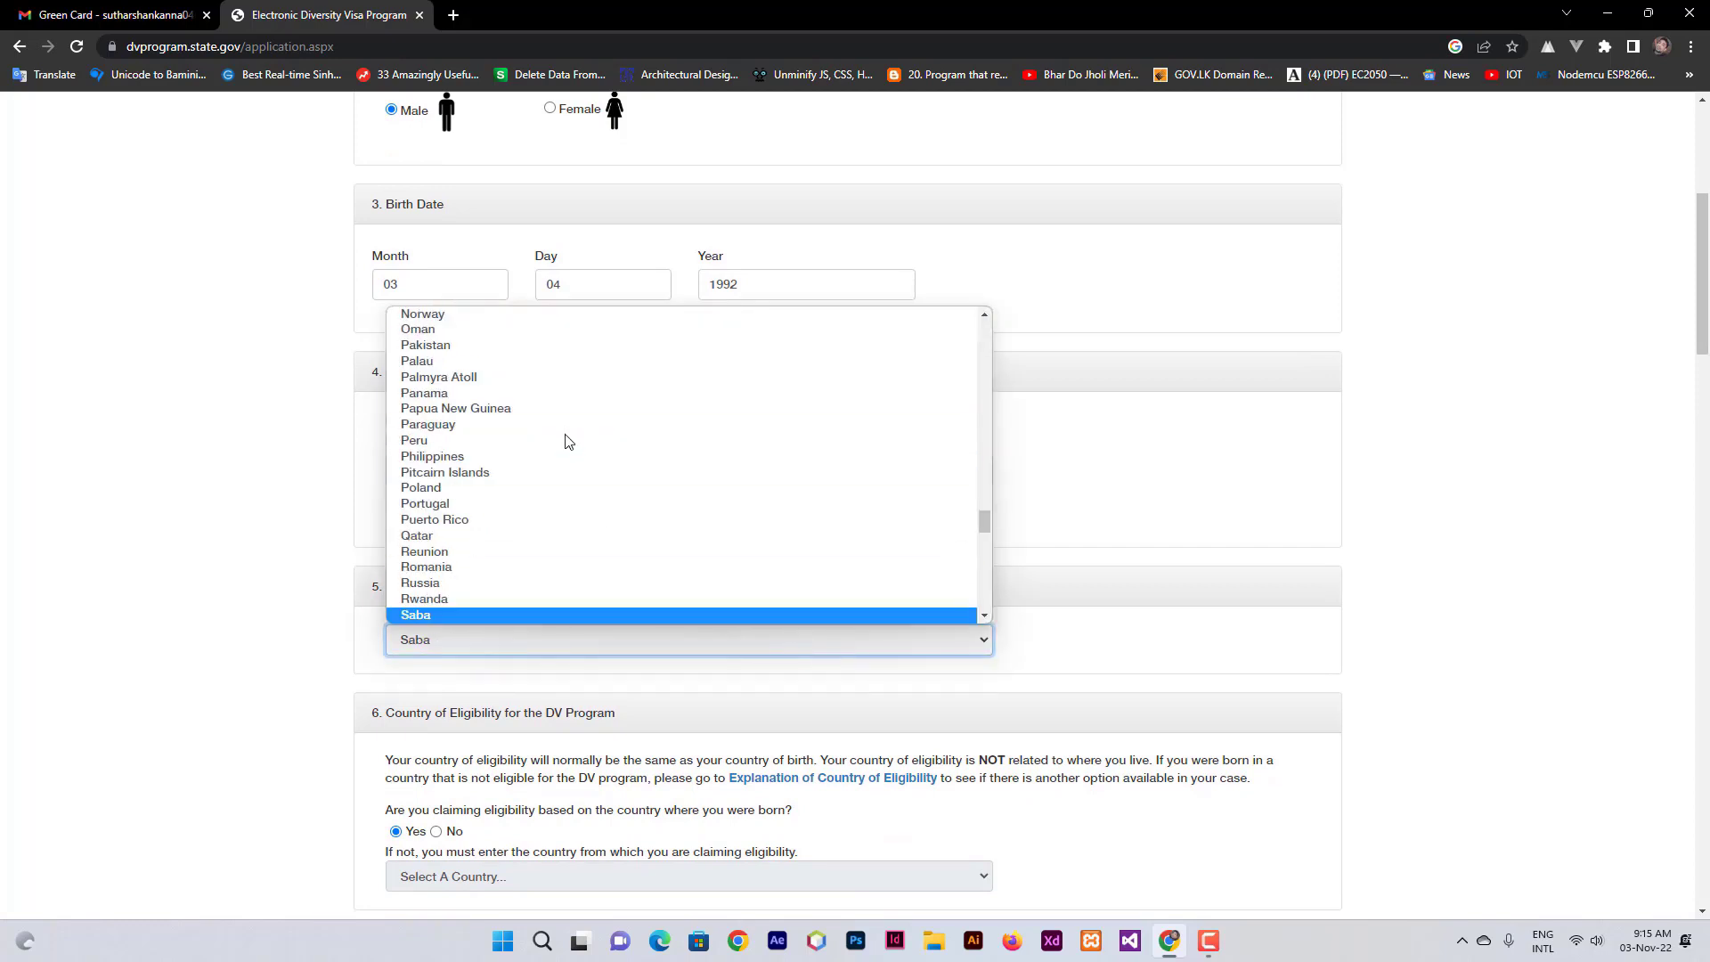
scroll(529, 582, "down", 5)
scroll(529, 582, "down", 6)
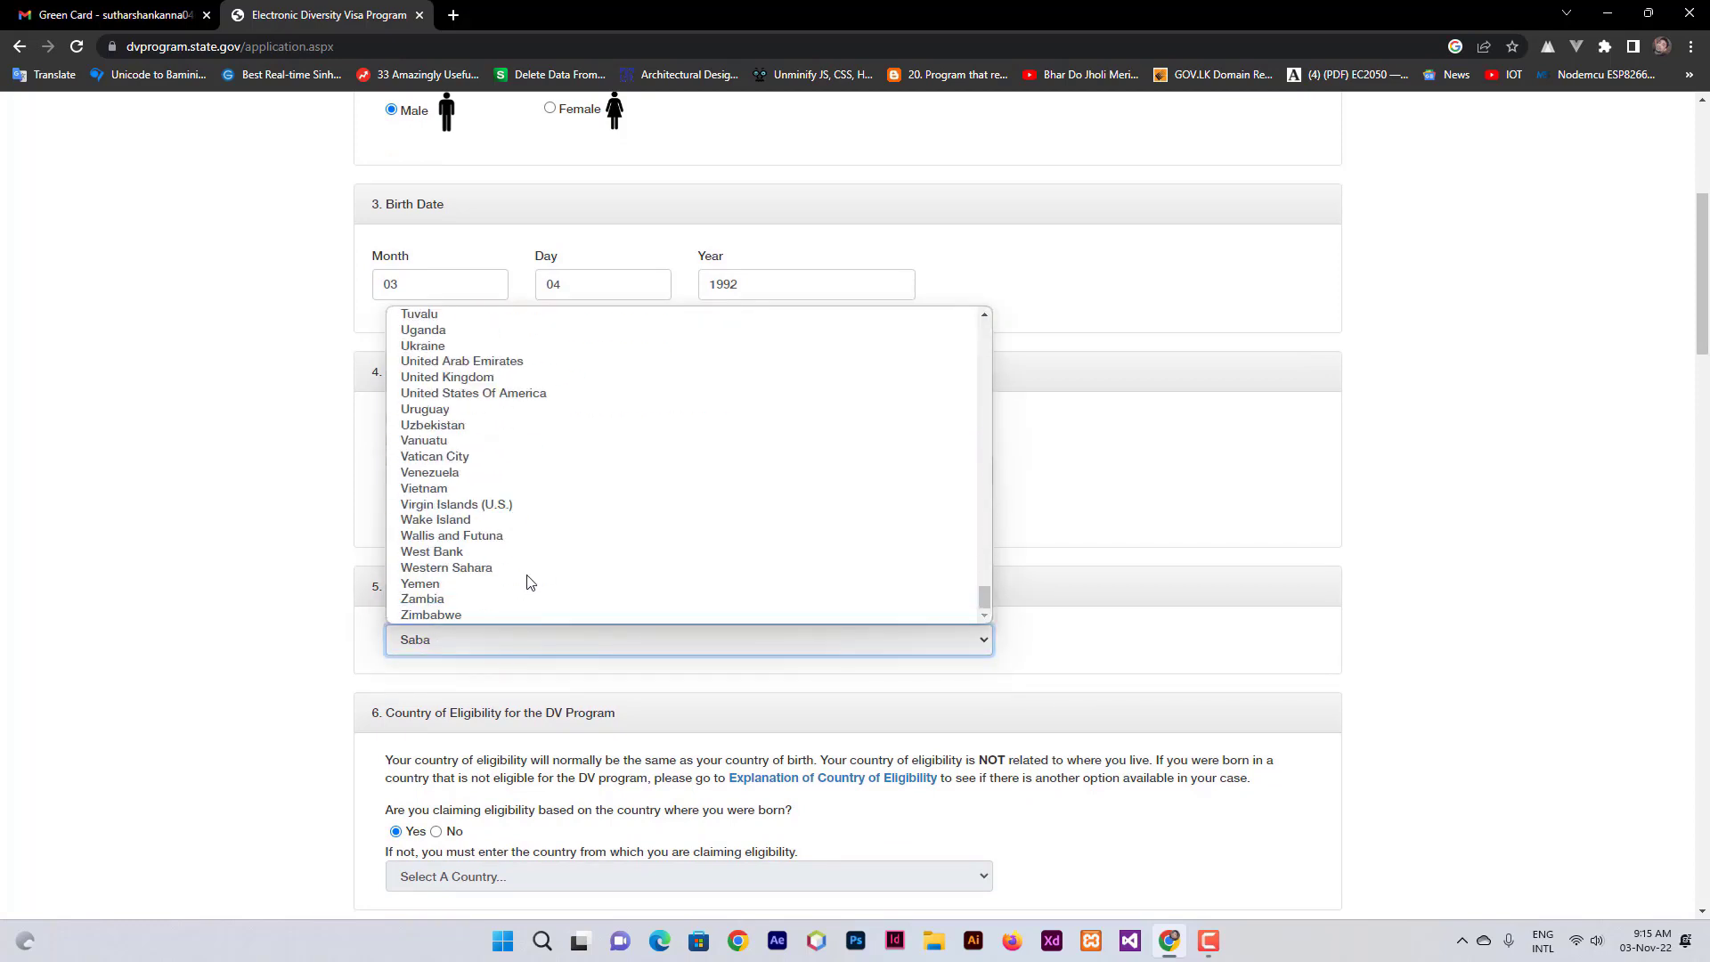
scroll(529, 582, "up", 4)
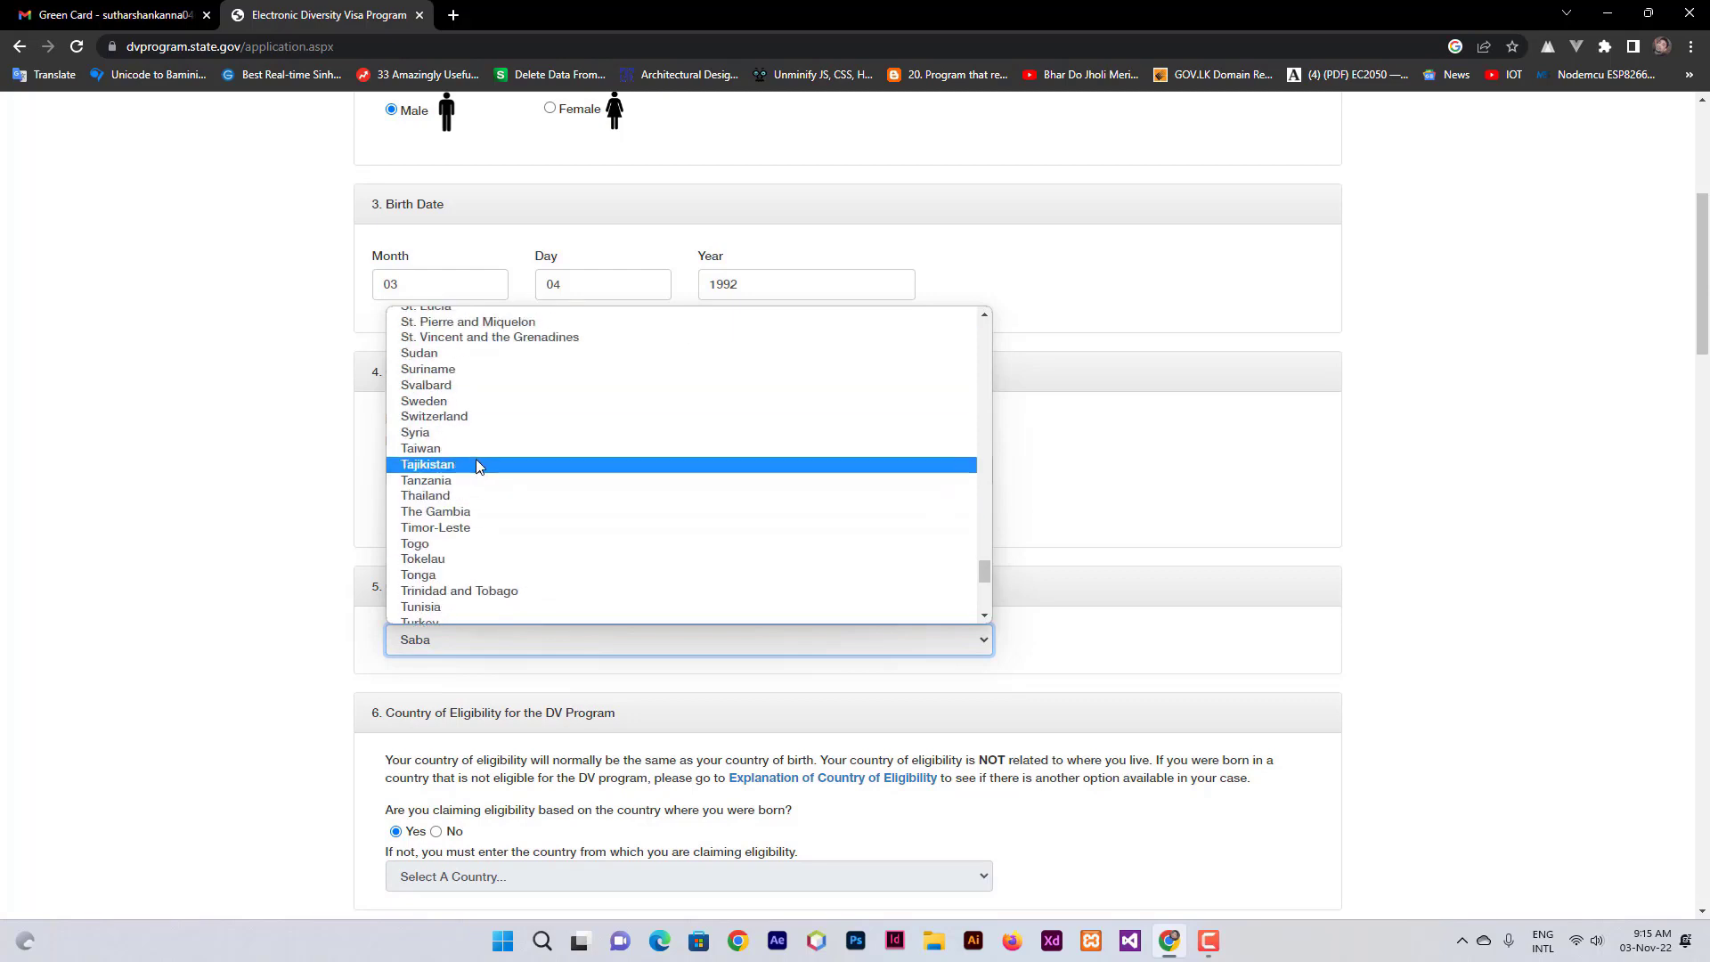
scroll(473, 435, "up", 3)
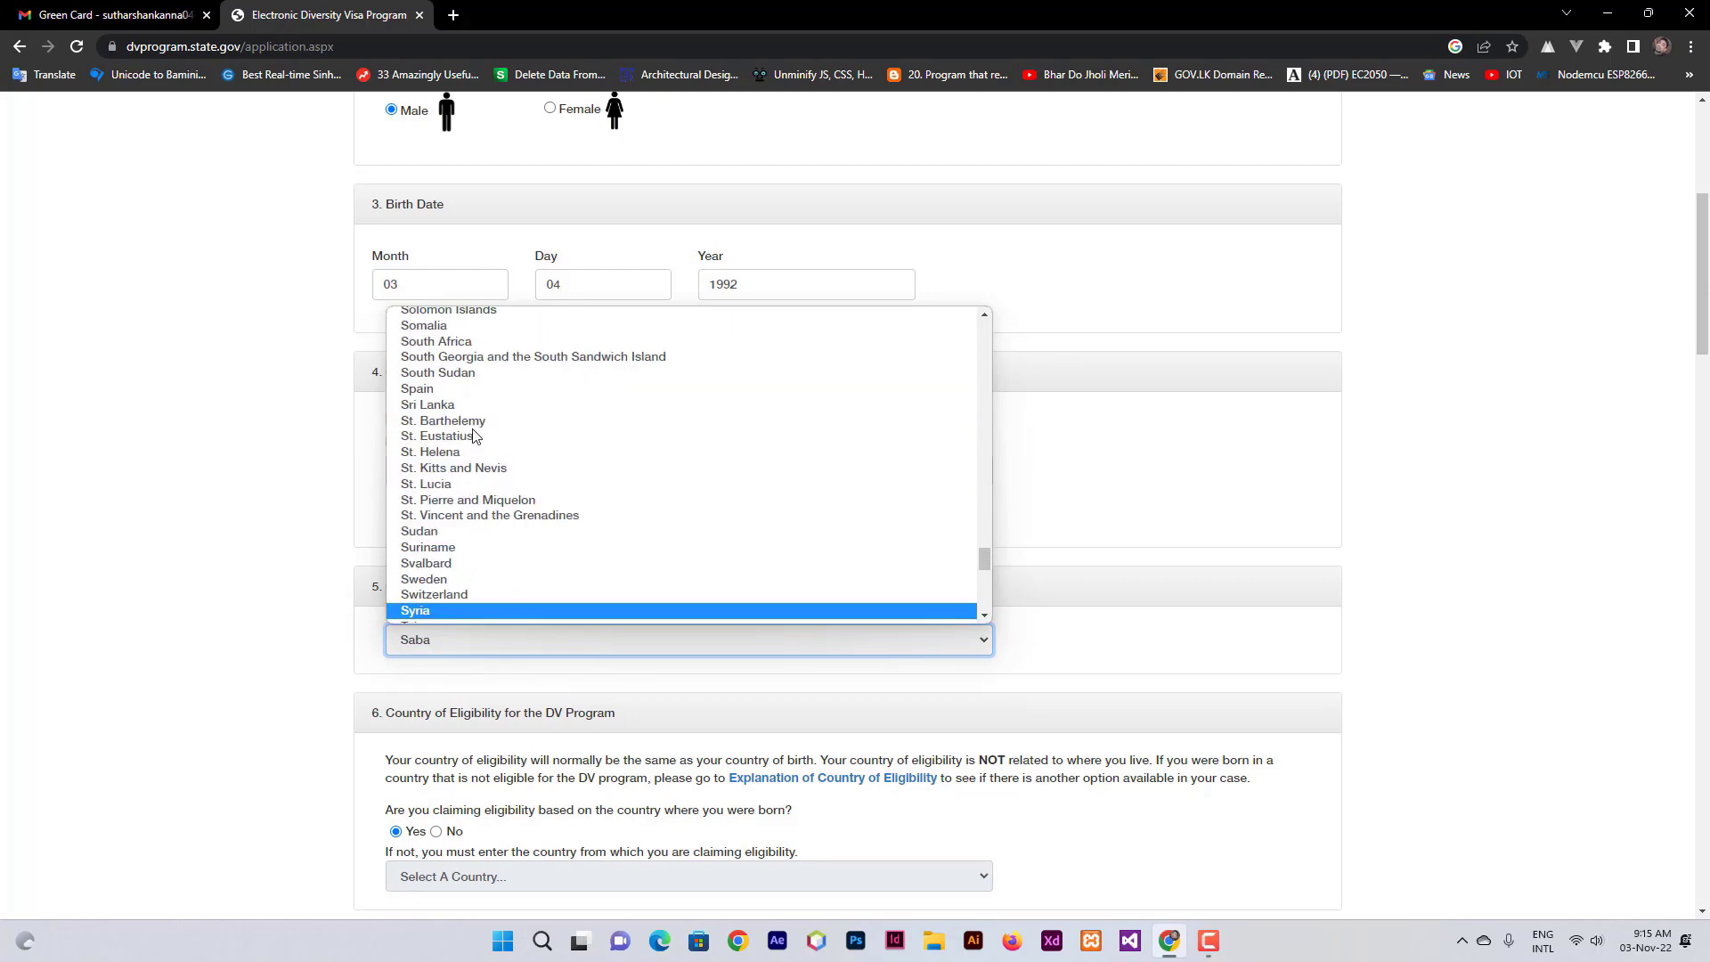
left_click(458, 405)
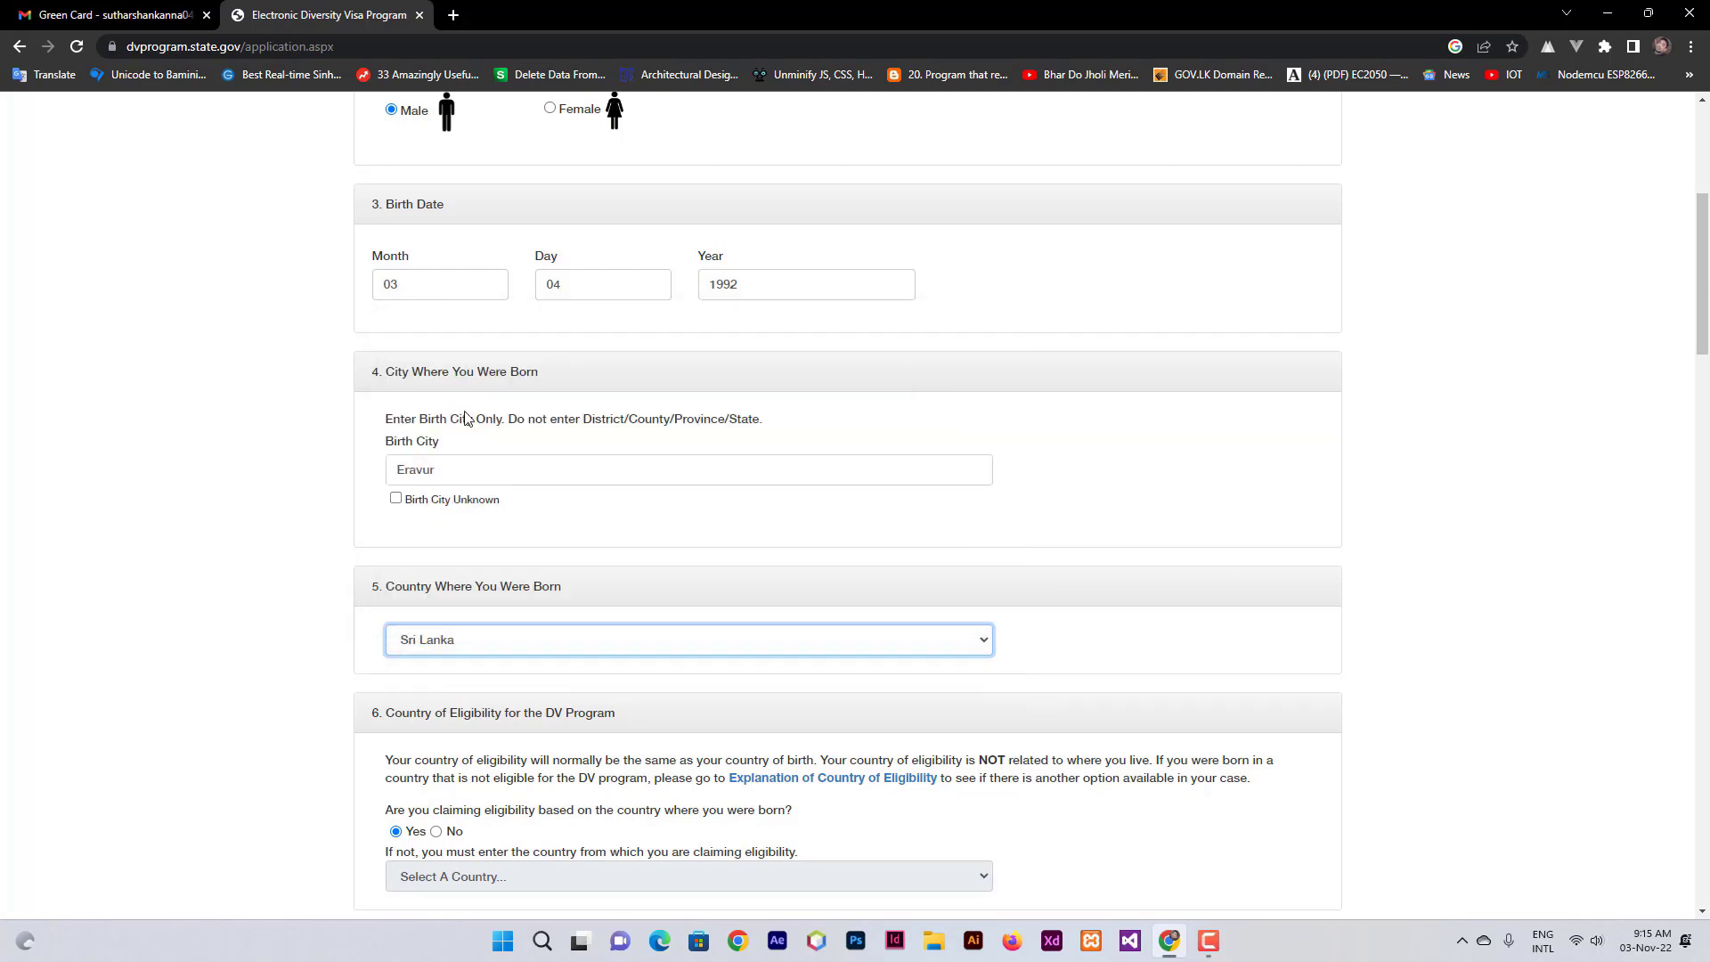
left_click(645, 645)
scroll(603, 531, "up", 6)
scroll(604, 529, "down", 6)
left_click(1485, 539)
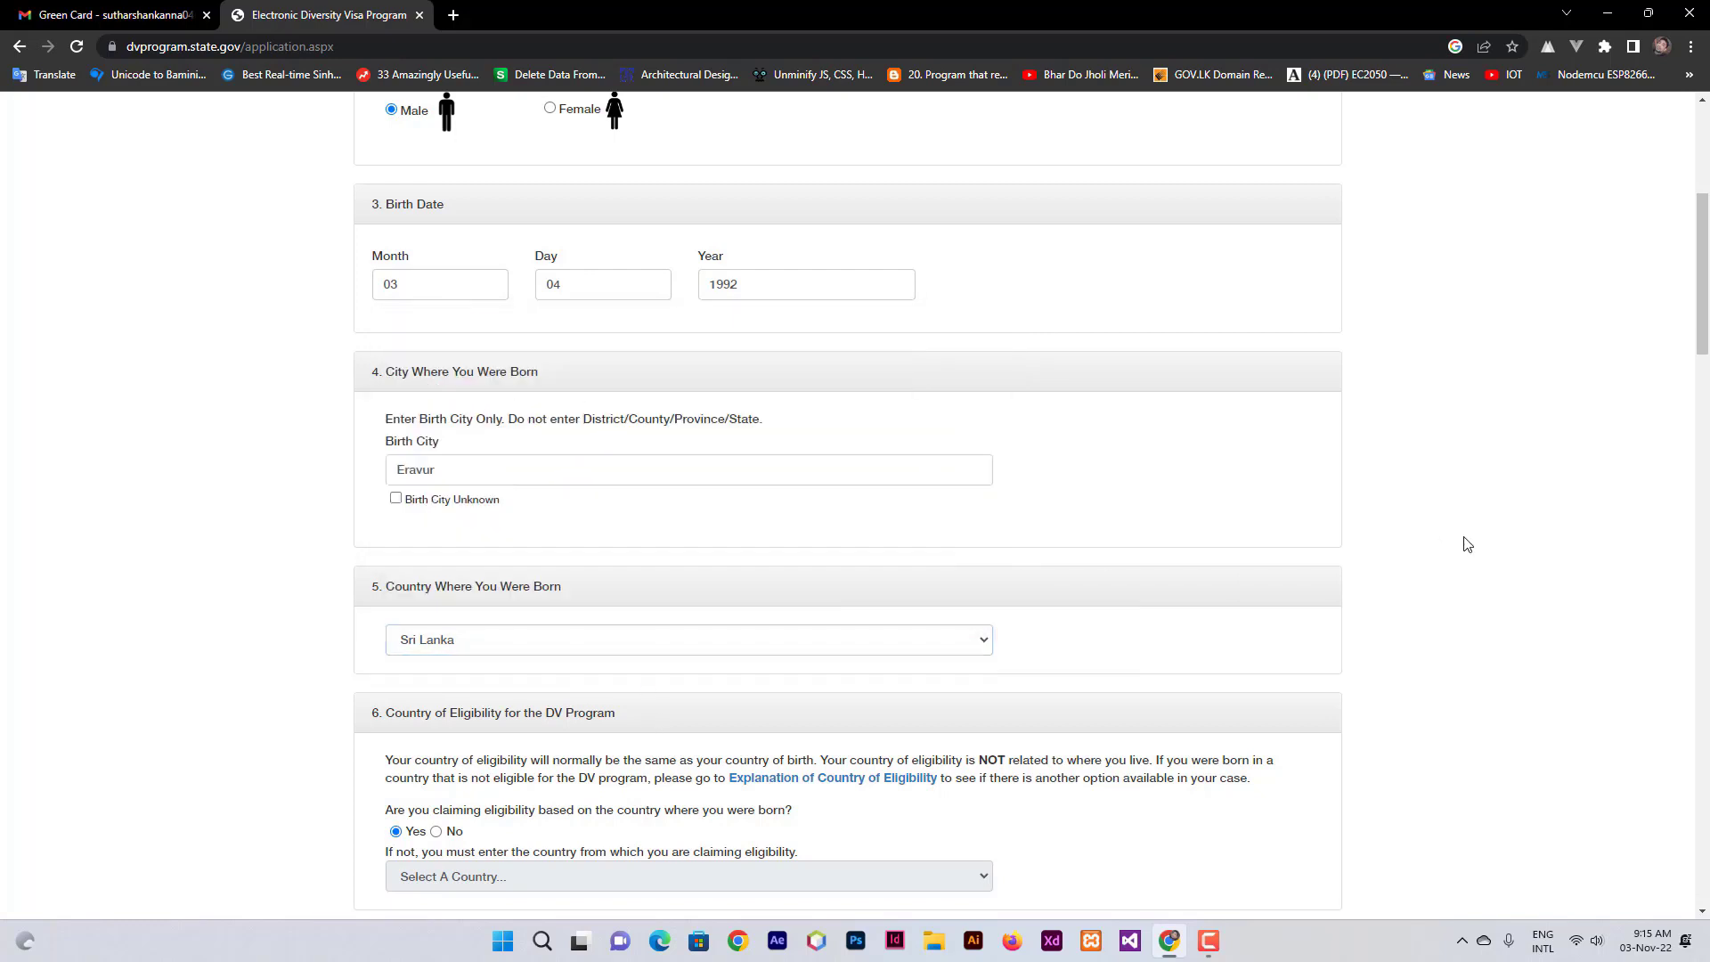
scroll(609, 615, "down", 2)
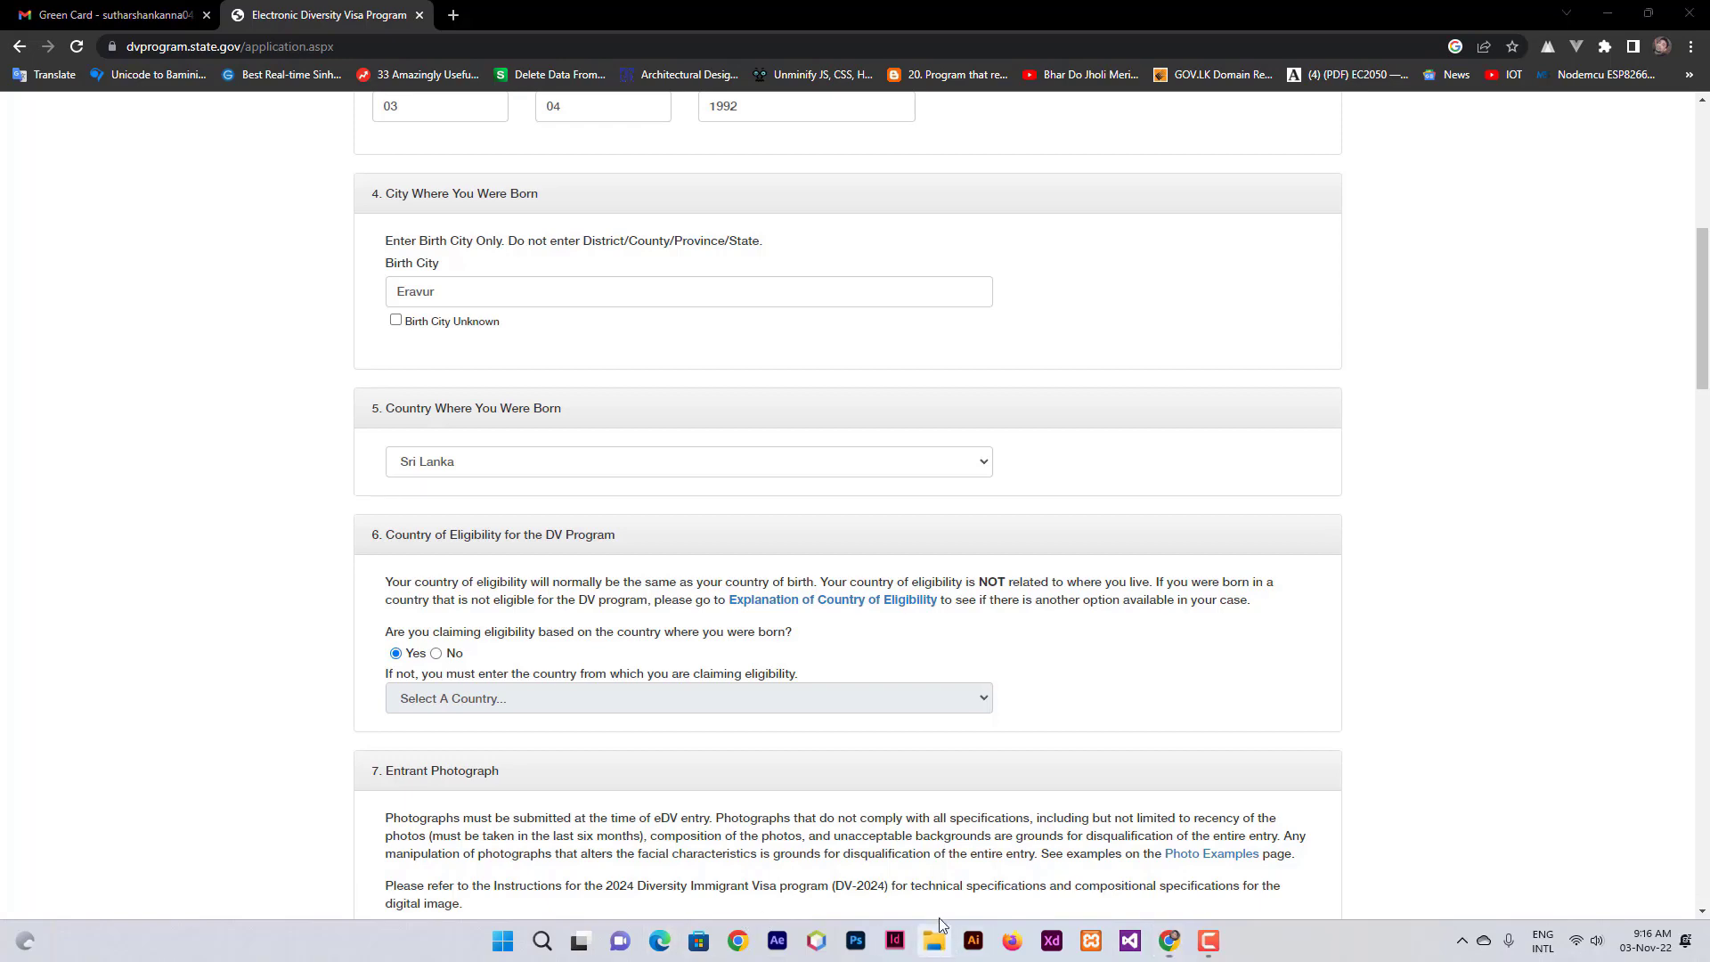
- Scroll down to bring section 7, Entrant Photograph, into view
scroll(763, 592, "down", 4)
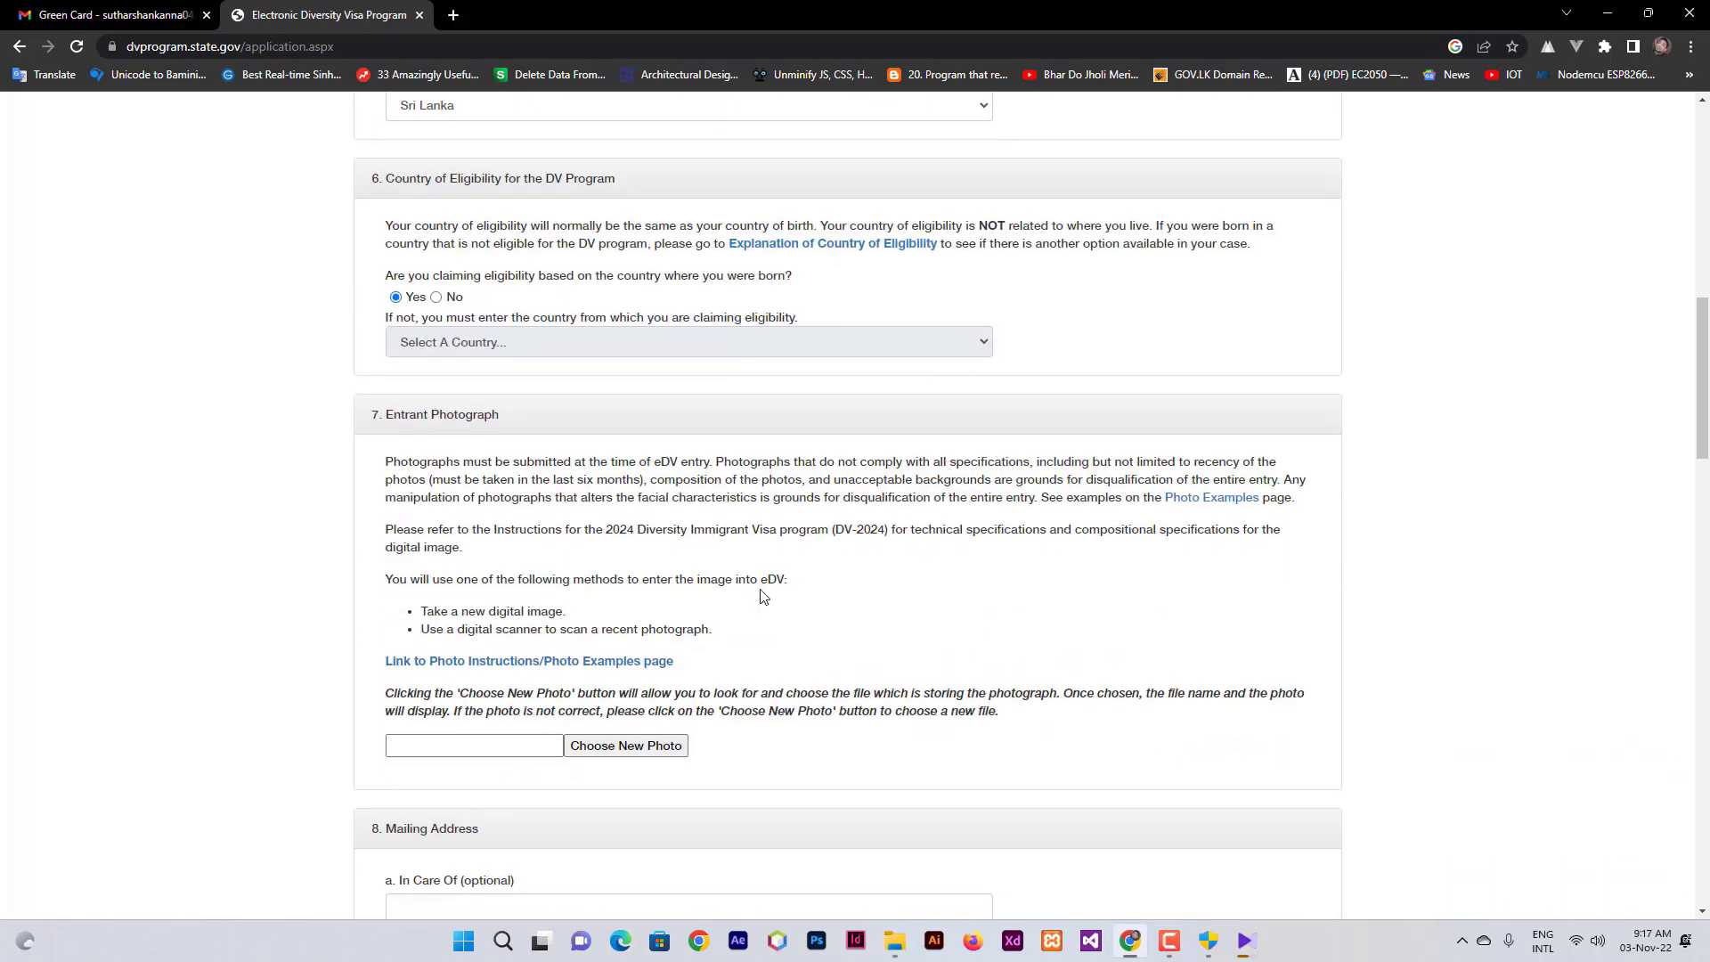
scroll(762, 590, "down", 7)
scroll(762, 590, "up", 4)
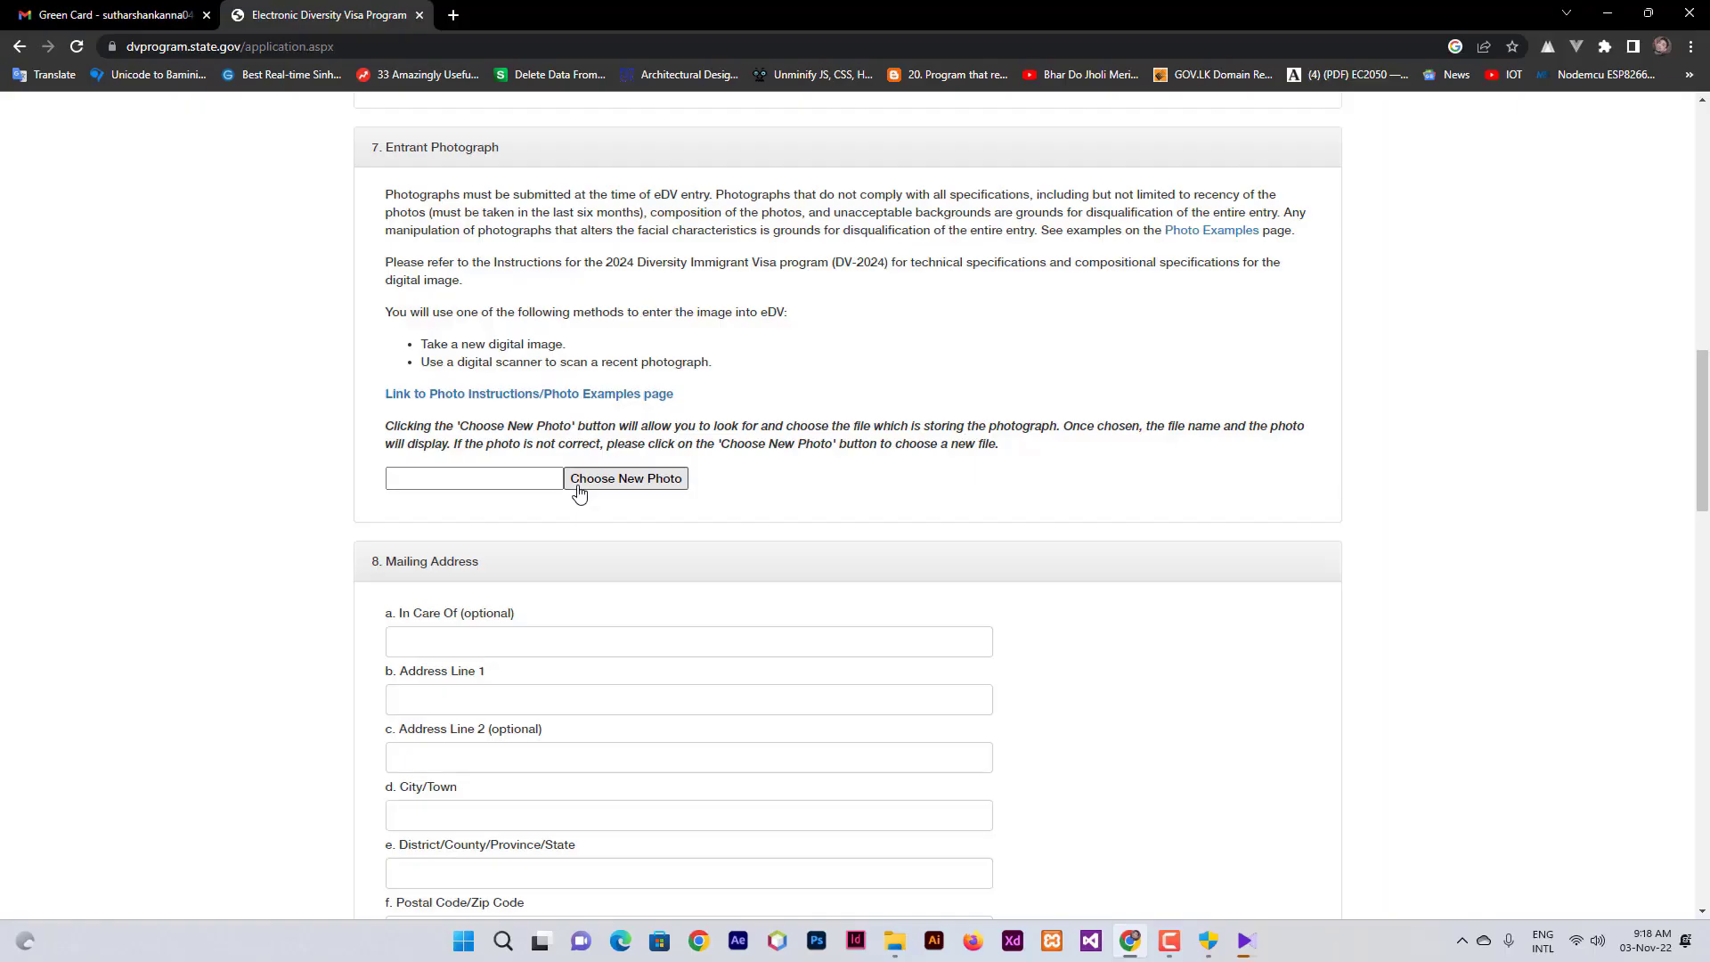
- Upload DSC_4886 copy.jpg from the Downloads folder as the entrant photograph
left_click(612, 482)
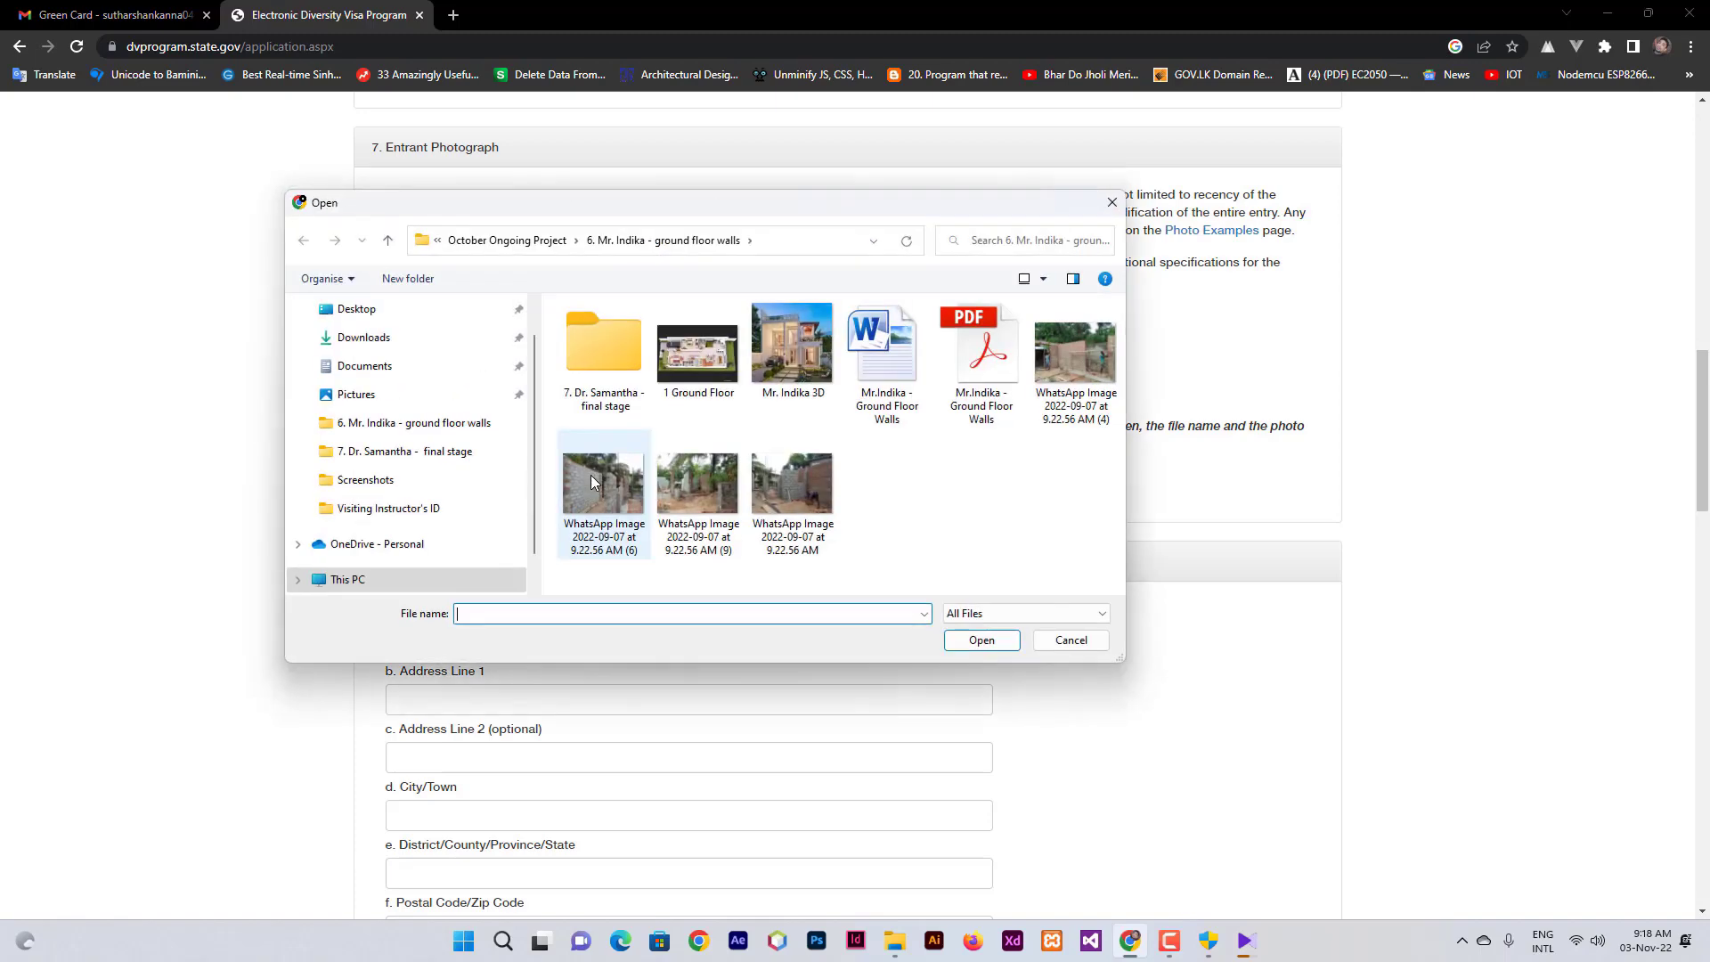
left_click(361, 338)
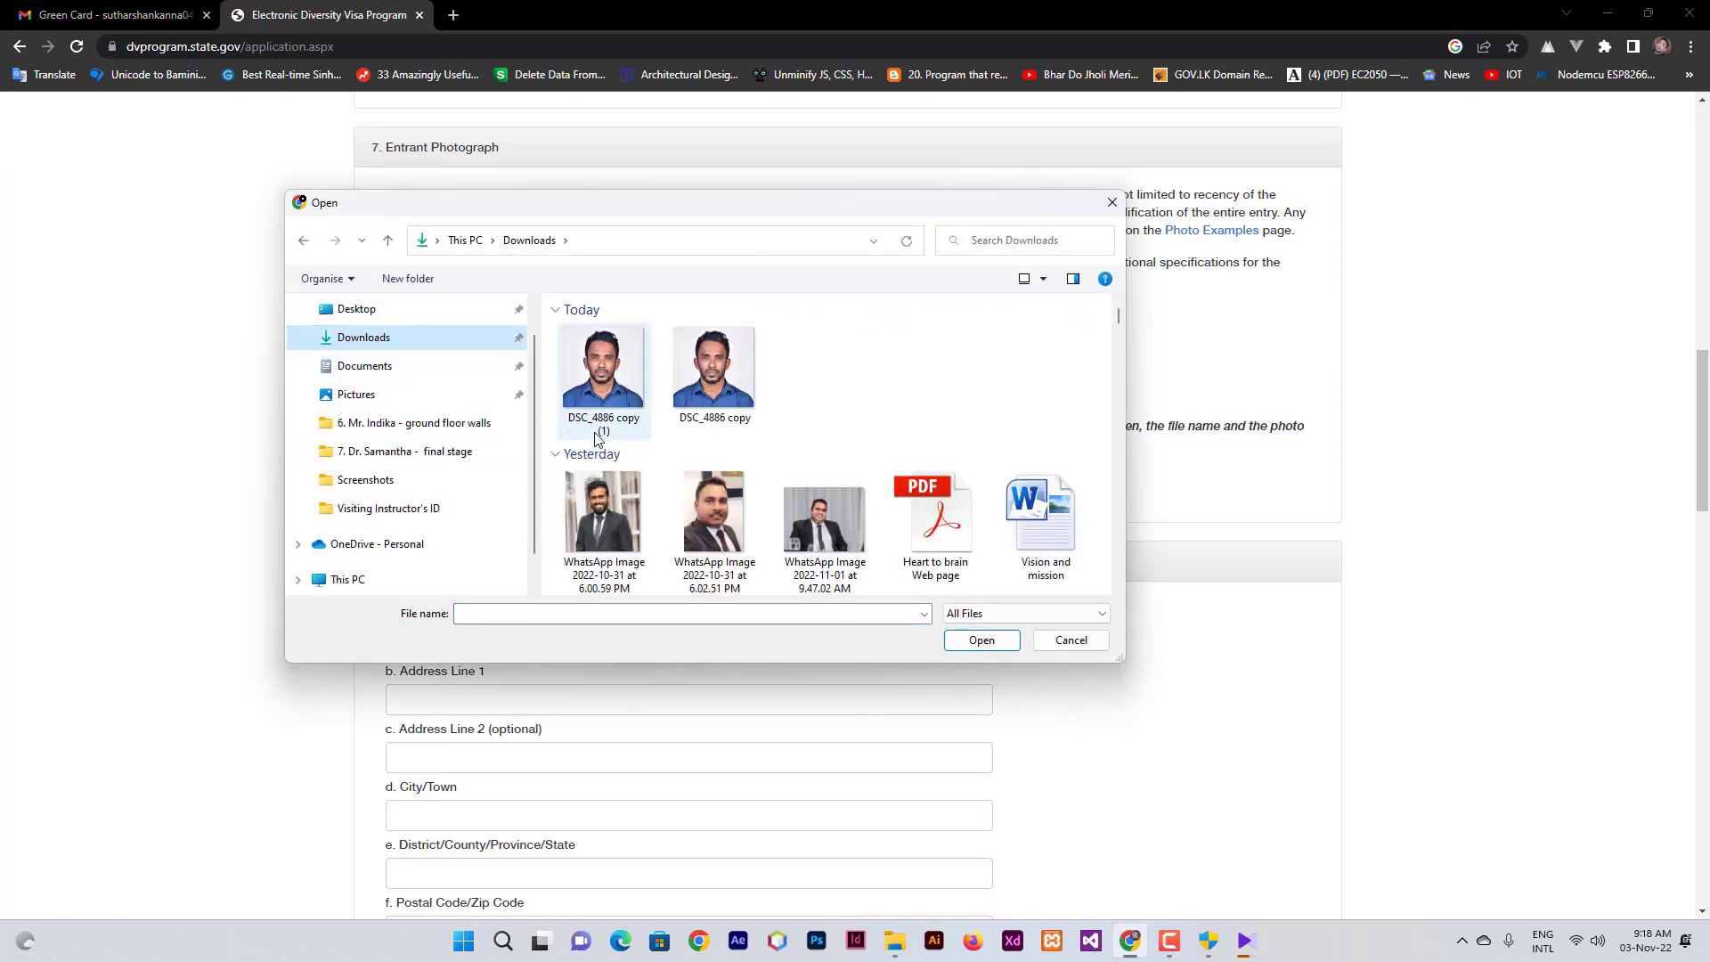
left_click(708, 401)
left_click(982, 641)
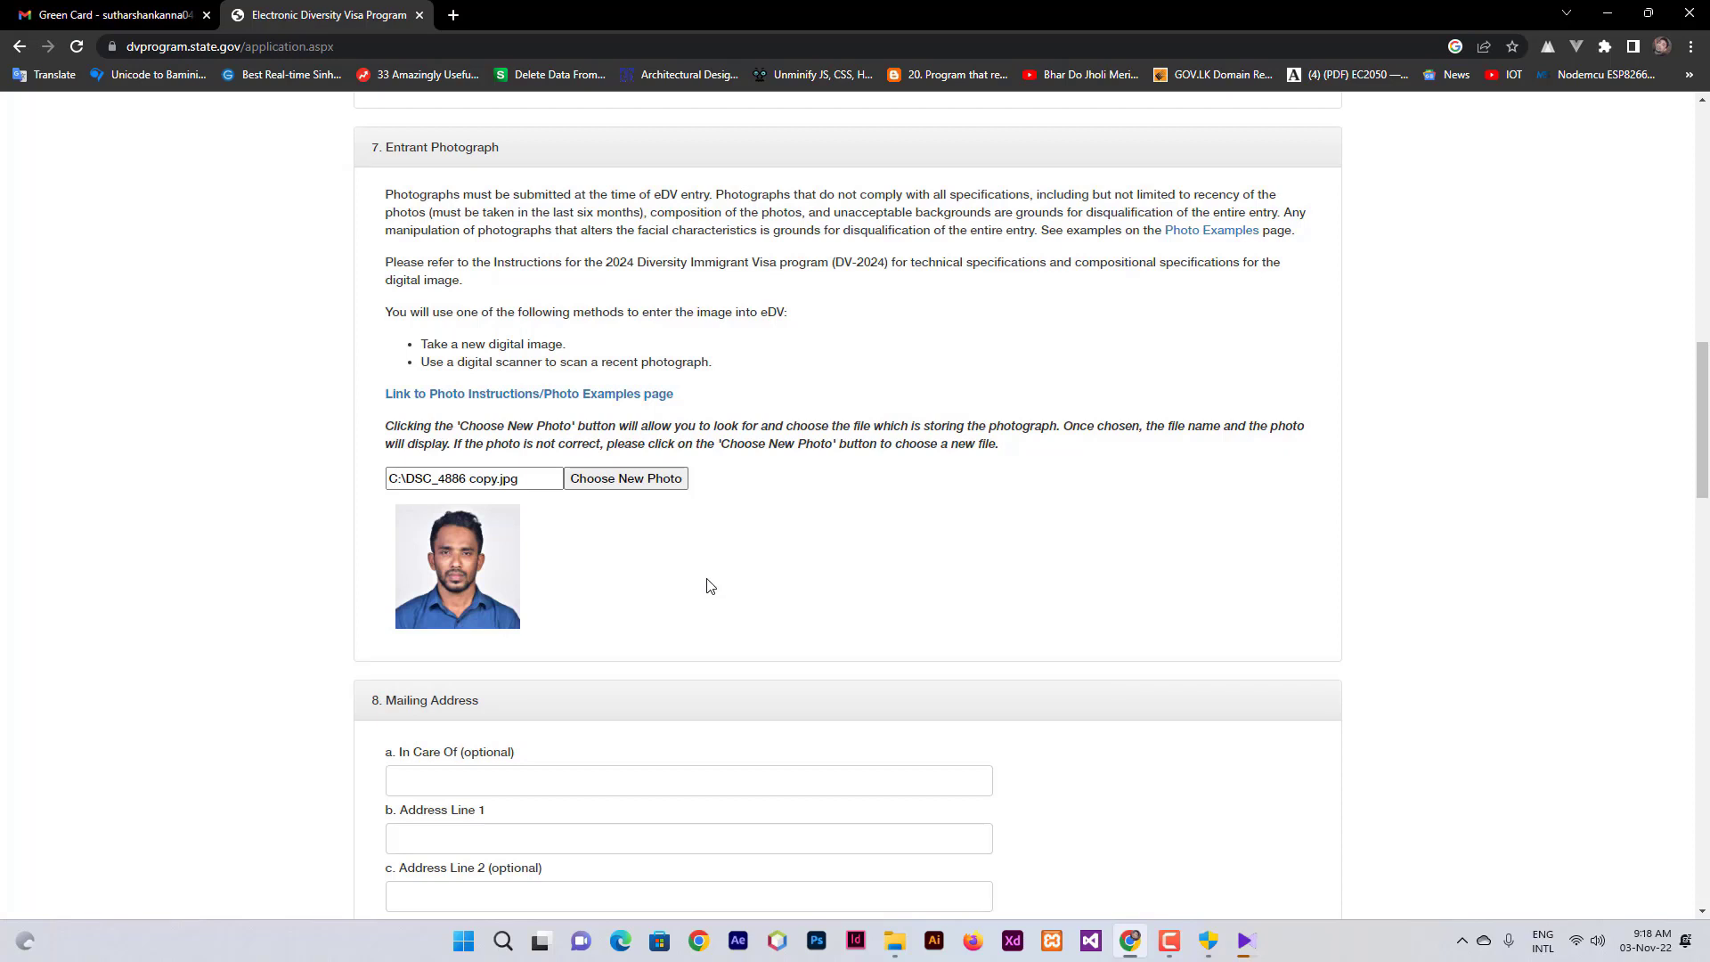
scroll(710, 585, "down", 3)
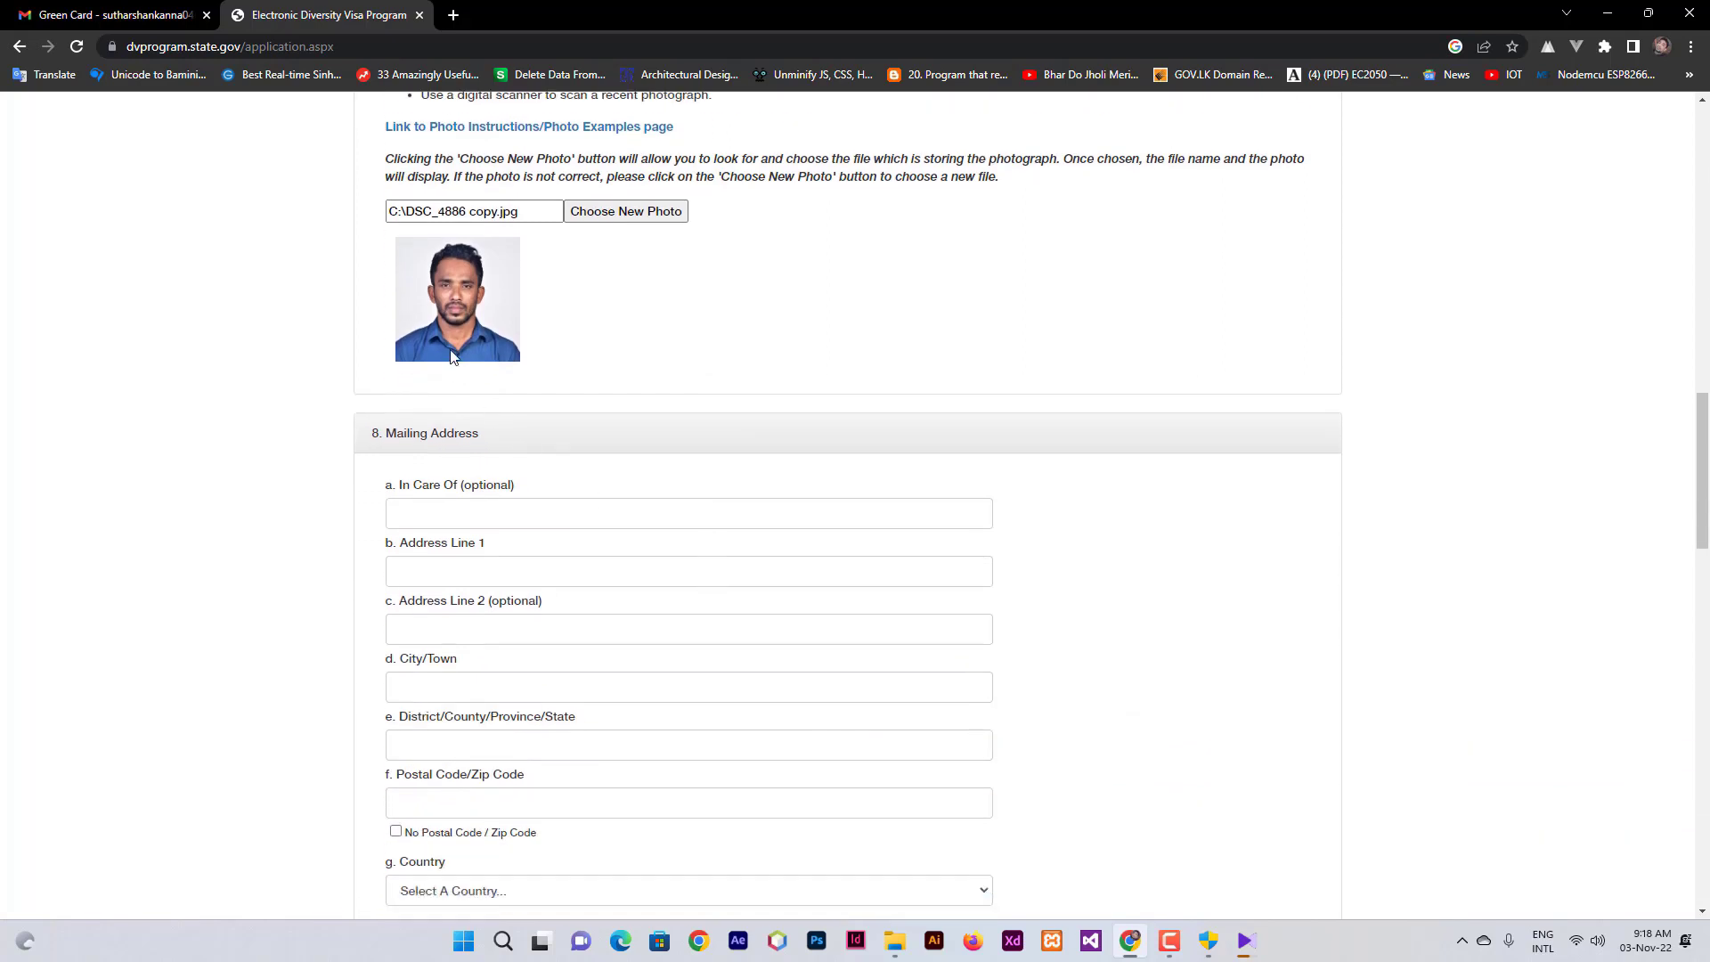
scroll(430, 300, "up", 1)
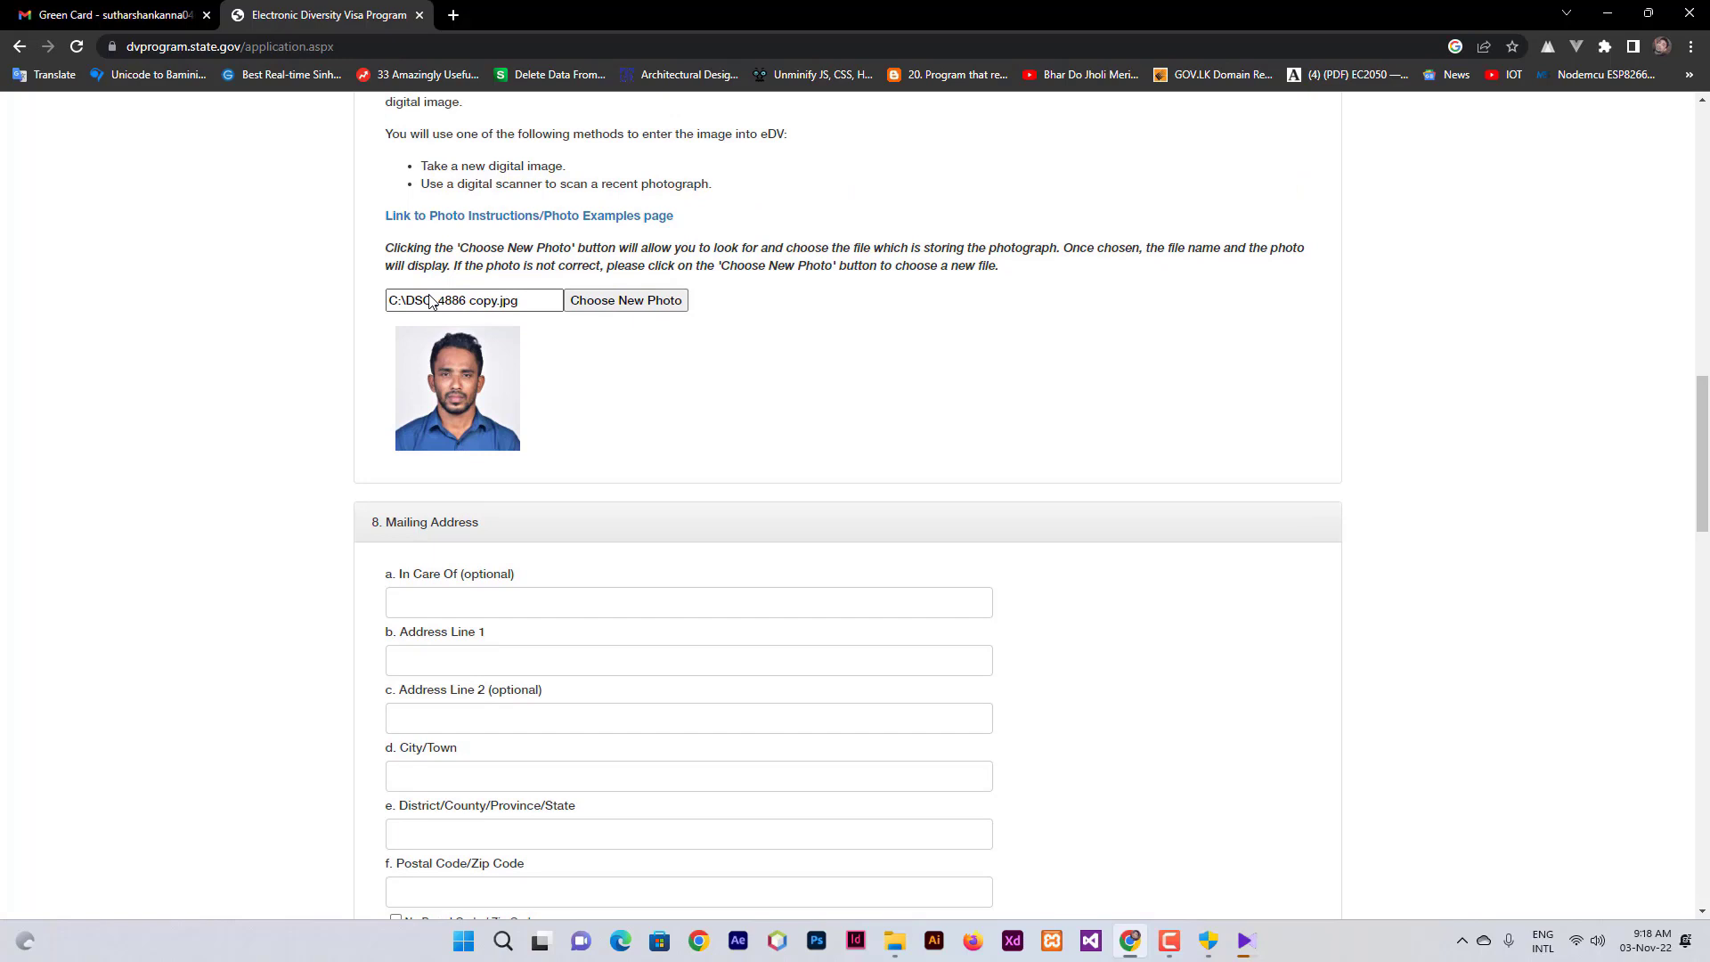
scroll(798, 335, "down", 3)
left_click(468, 392)
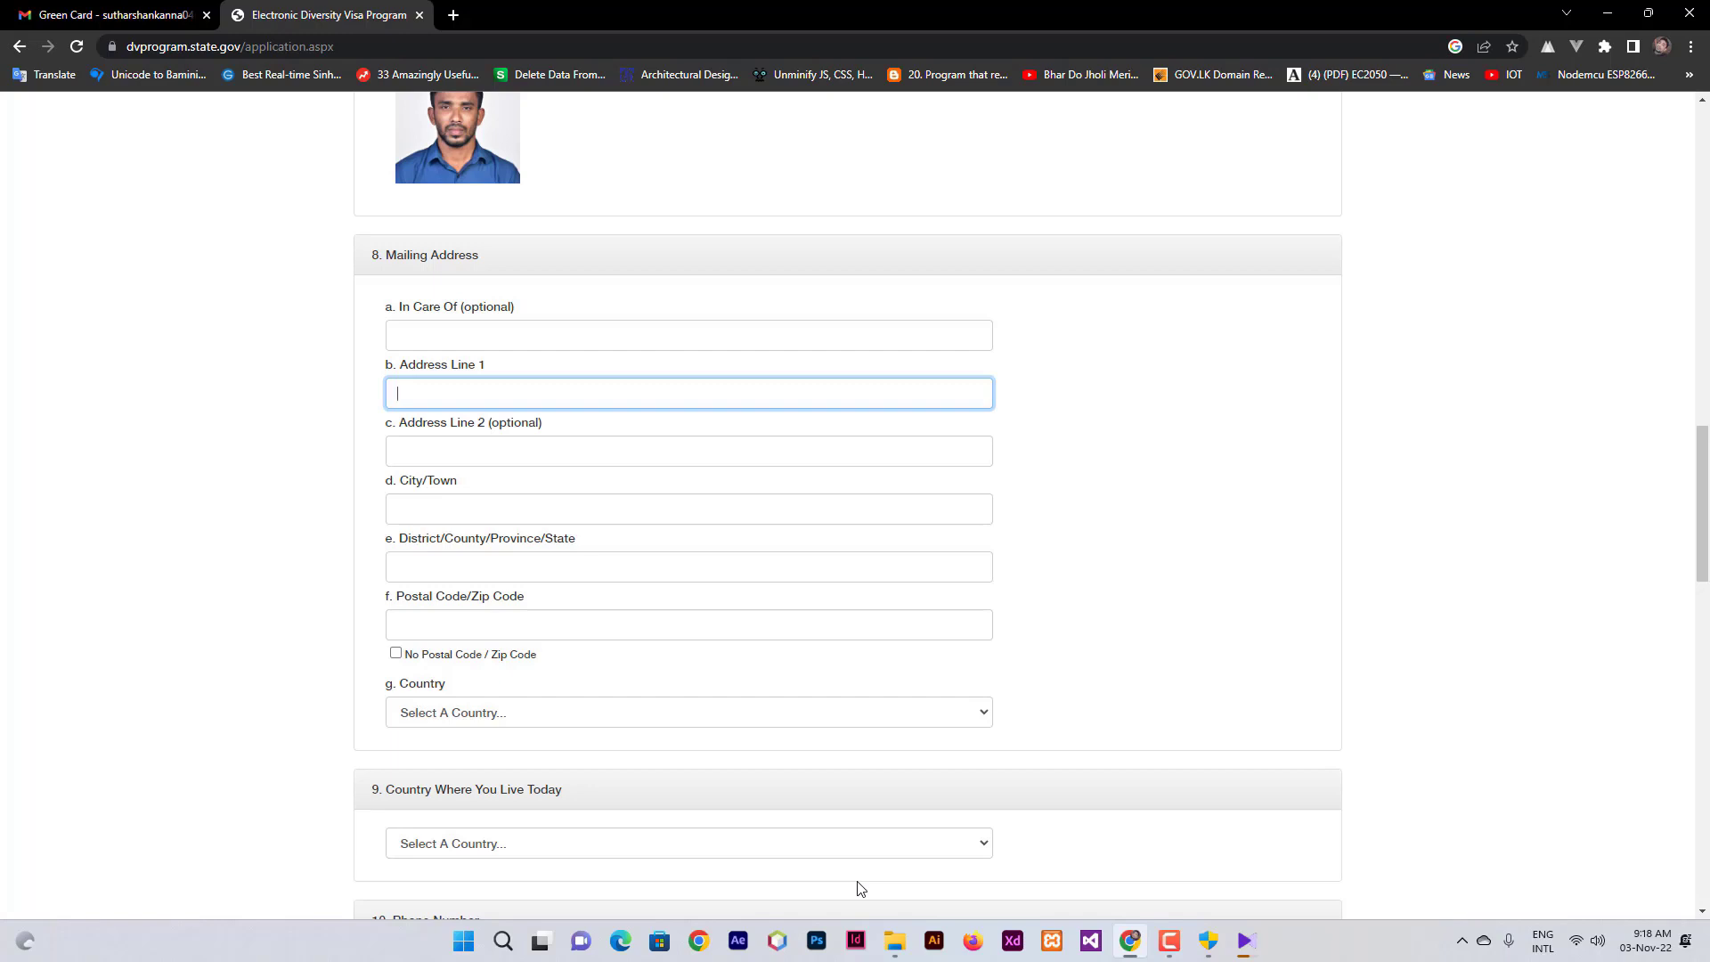
- Enter the street in Address Line 1, fixing its spelling and removing the town name
left_click(501, 394)
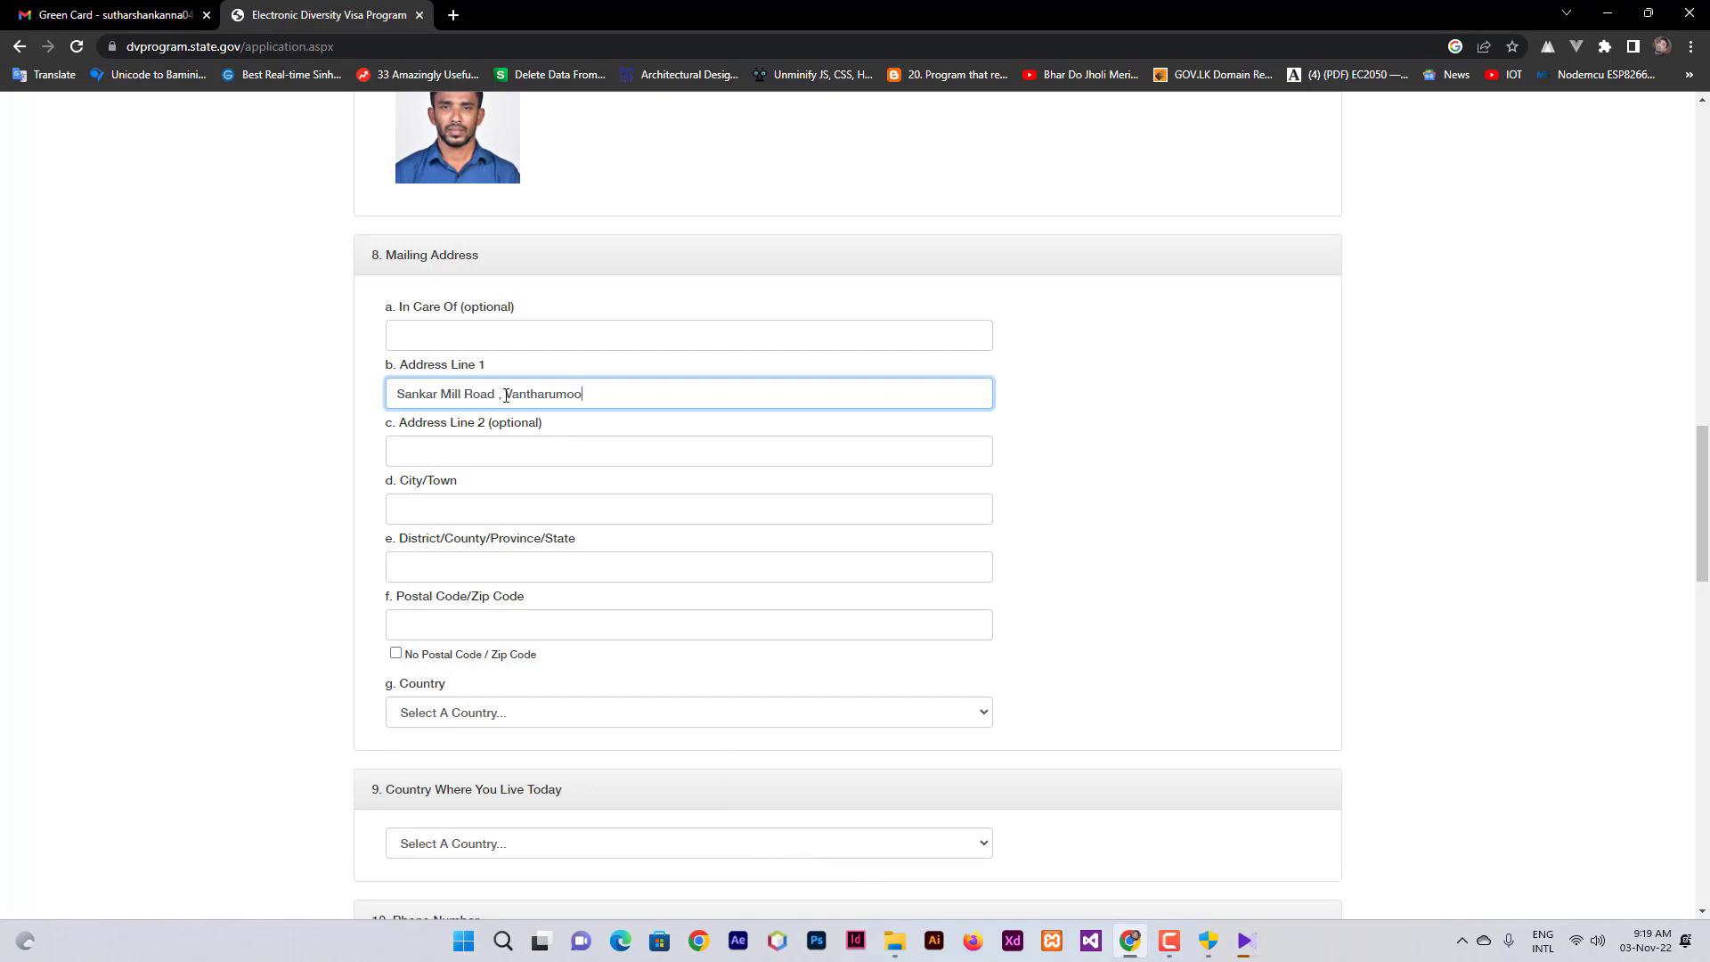
key("BackSpace")
left_click(589, 391)
left_click_drag(600, 388, 252, 399)
left_click(489, 505)
- Fill in the mailing address City/Town and District/County/Province/State fields
type("Vantharumoolai")
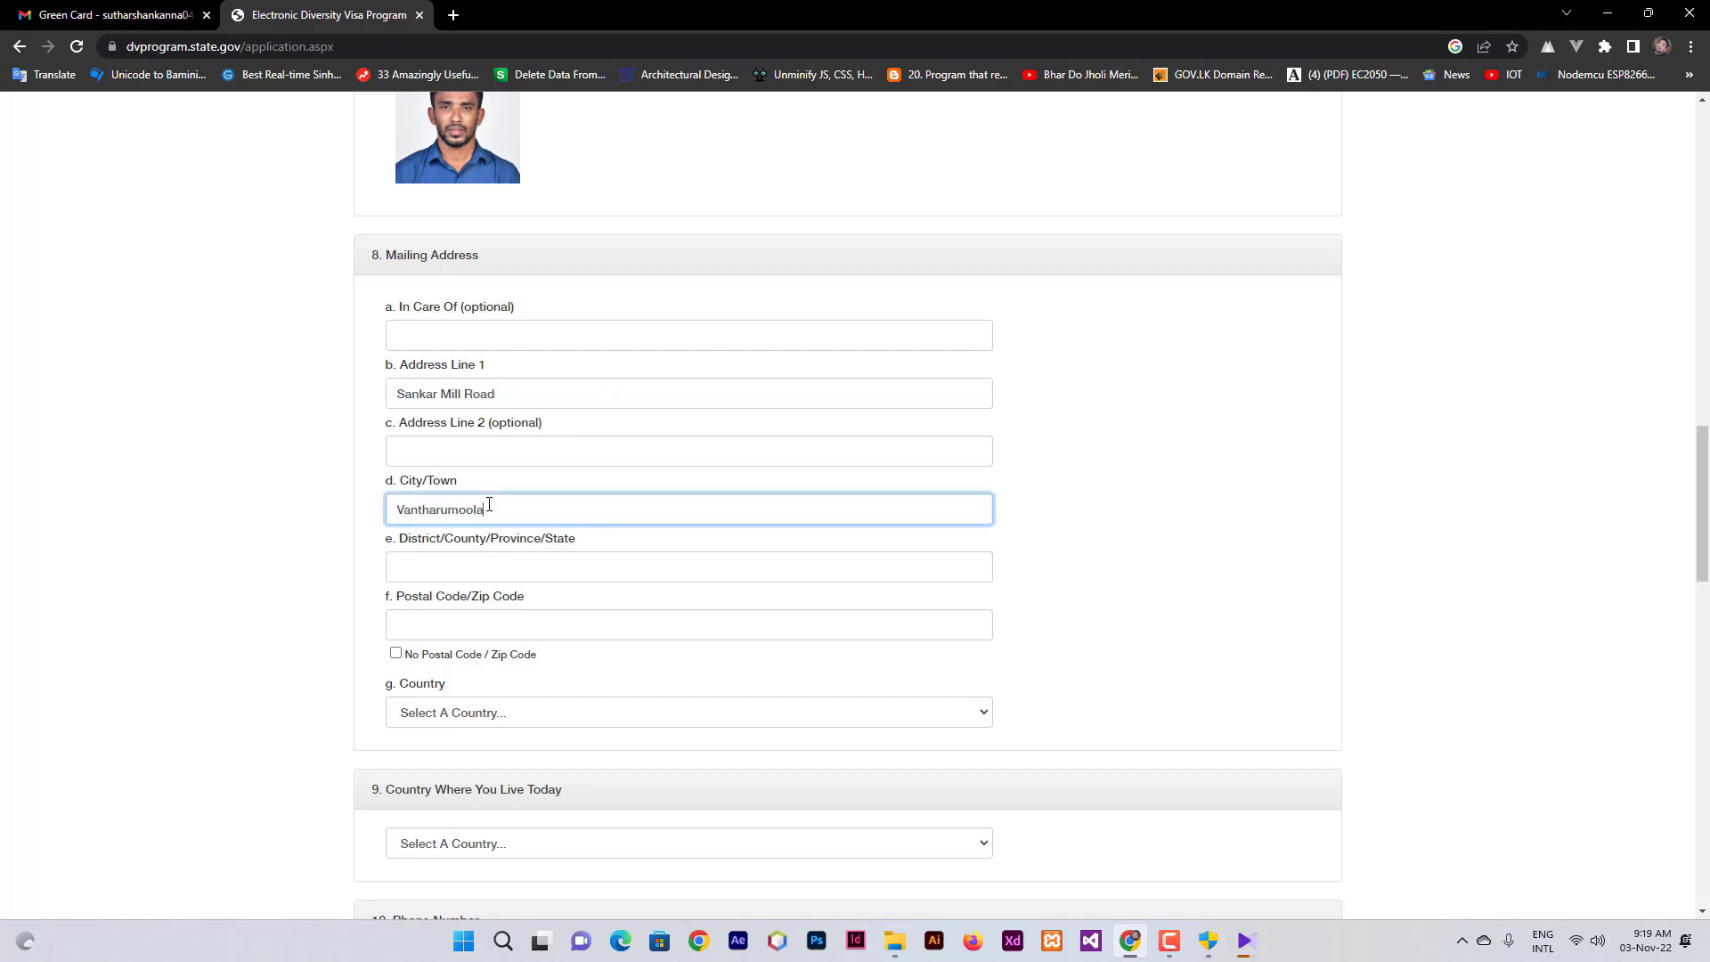
left_click(466, 564)
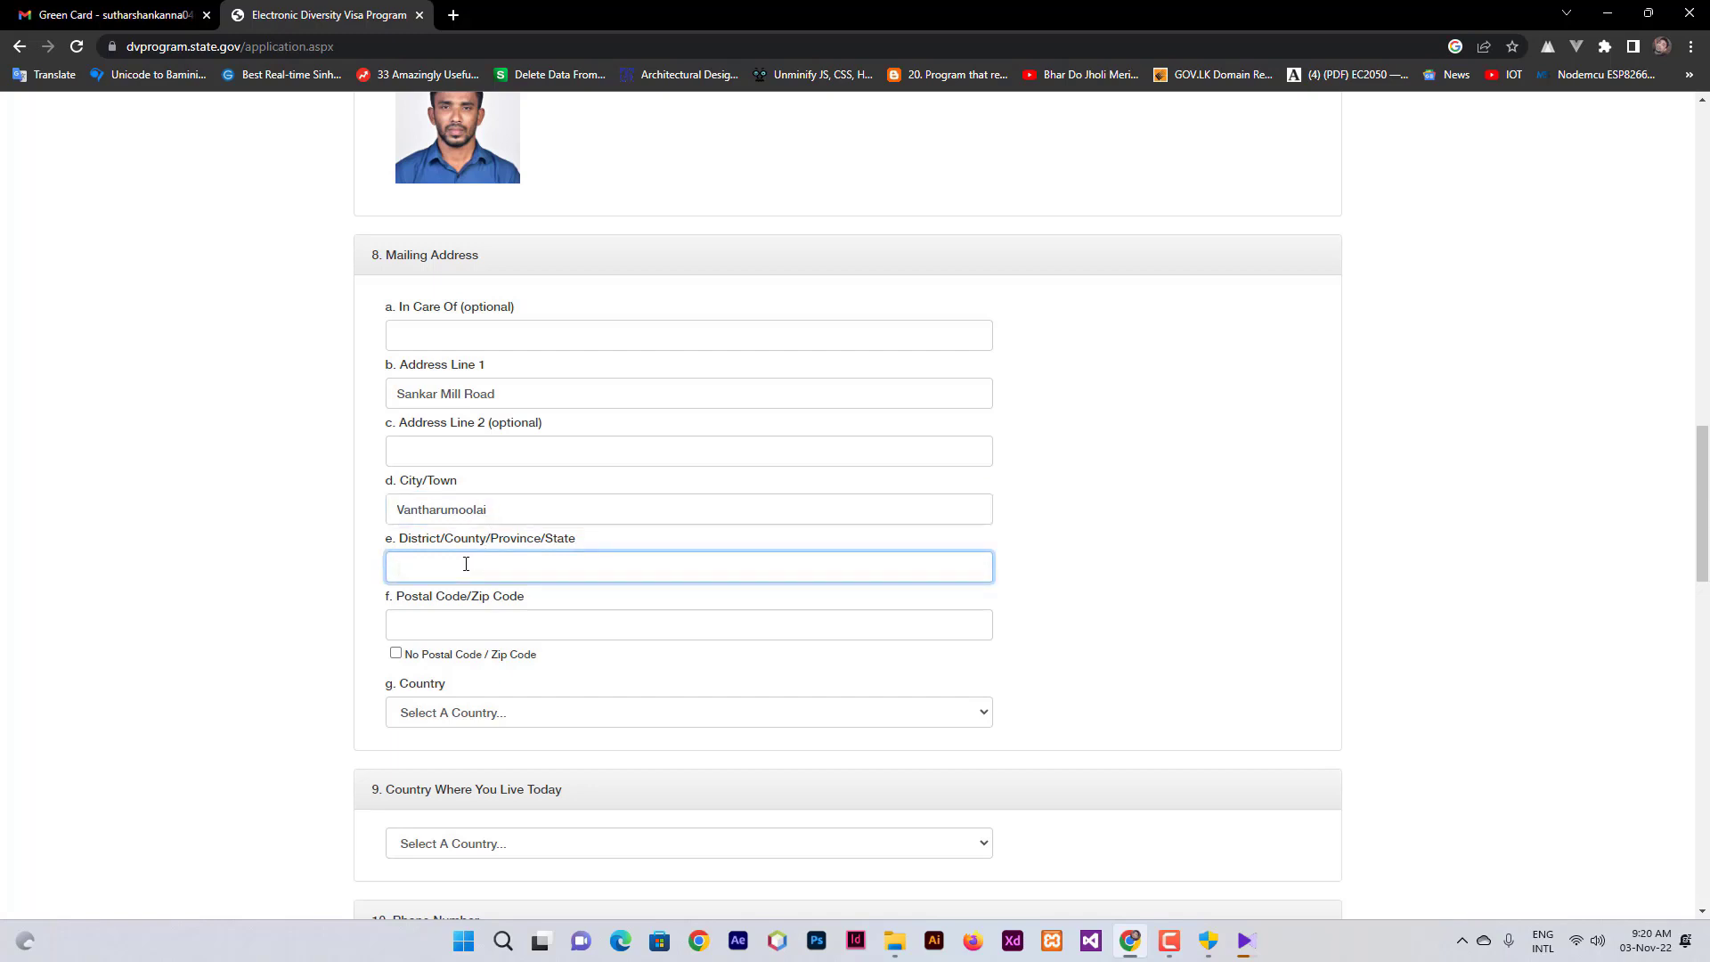
type("Batticaloa")
scroll(466, 564, "down", 1)
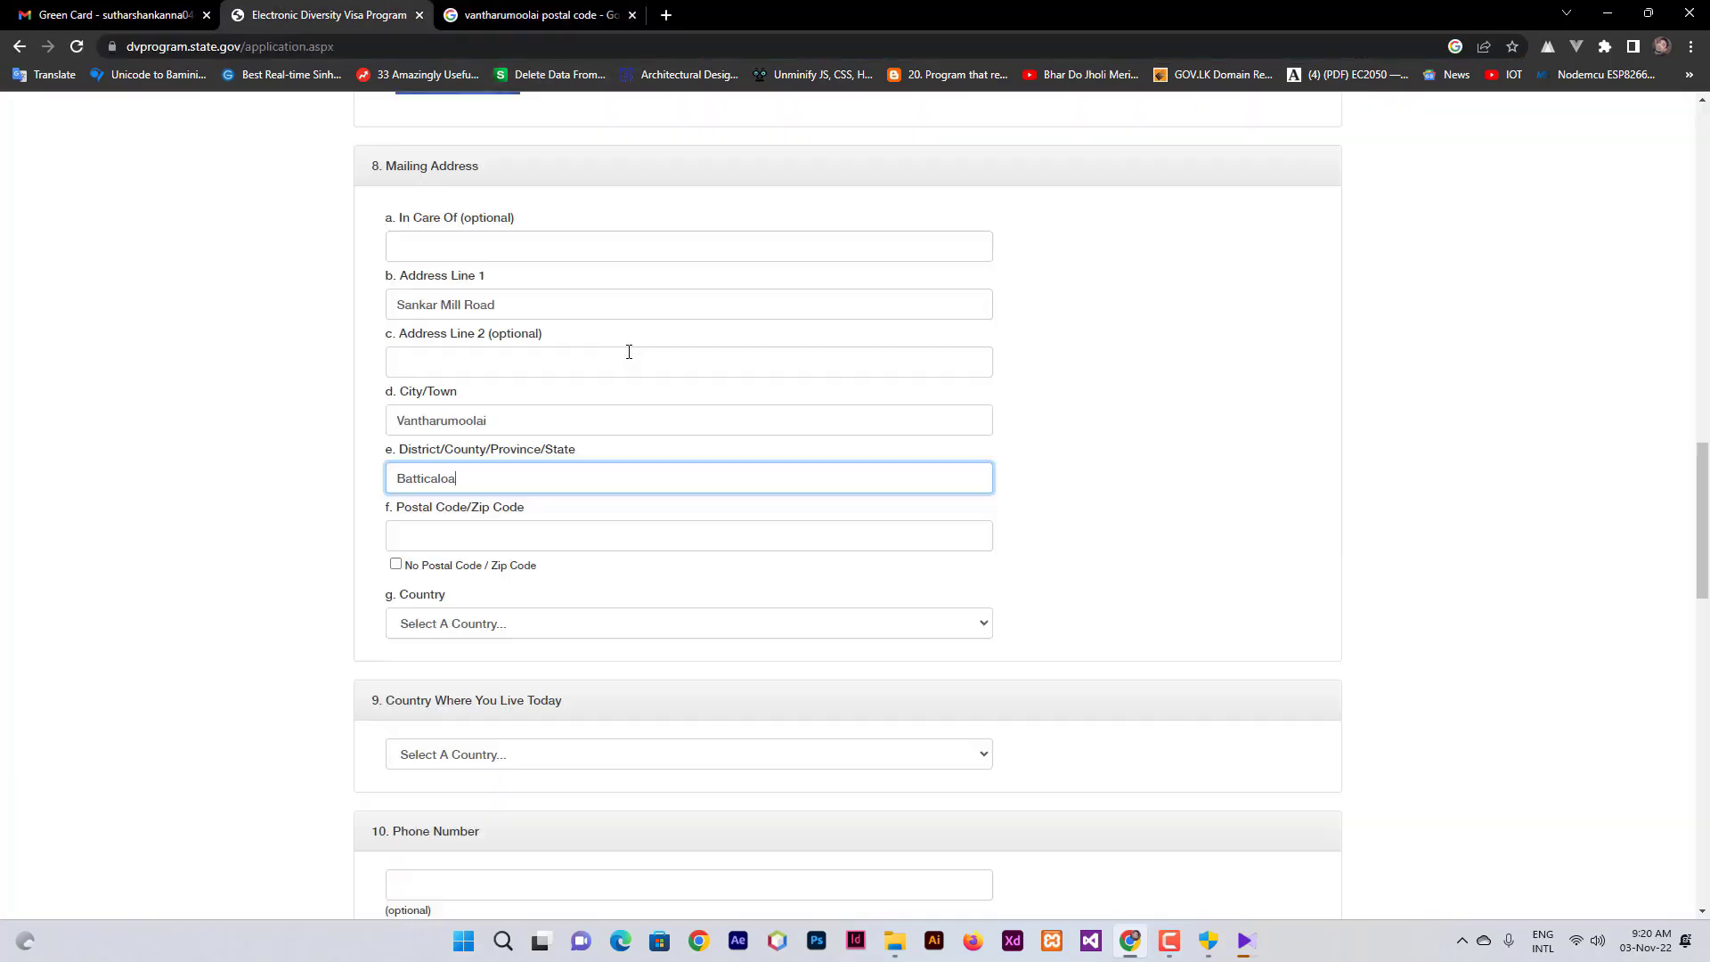
scroll(623, 352, "up", 1)
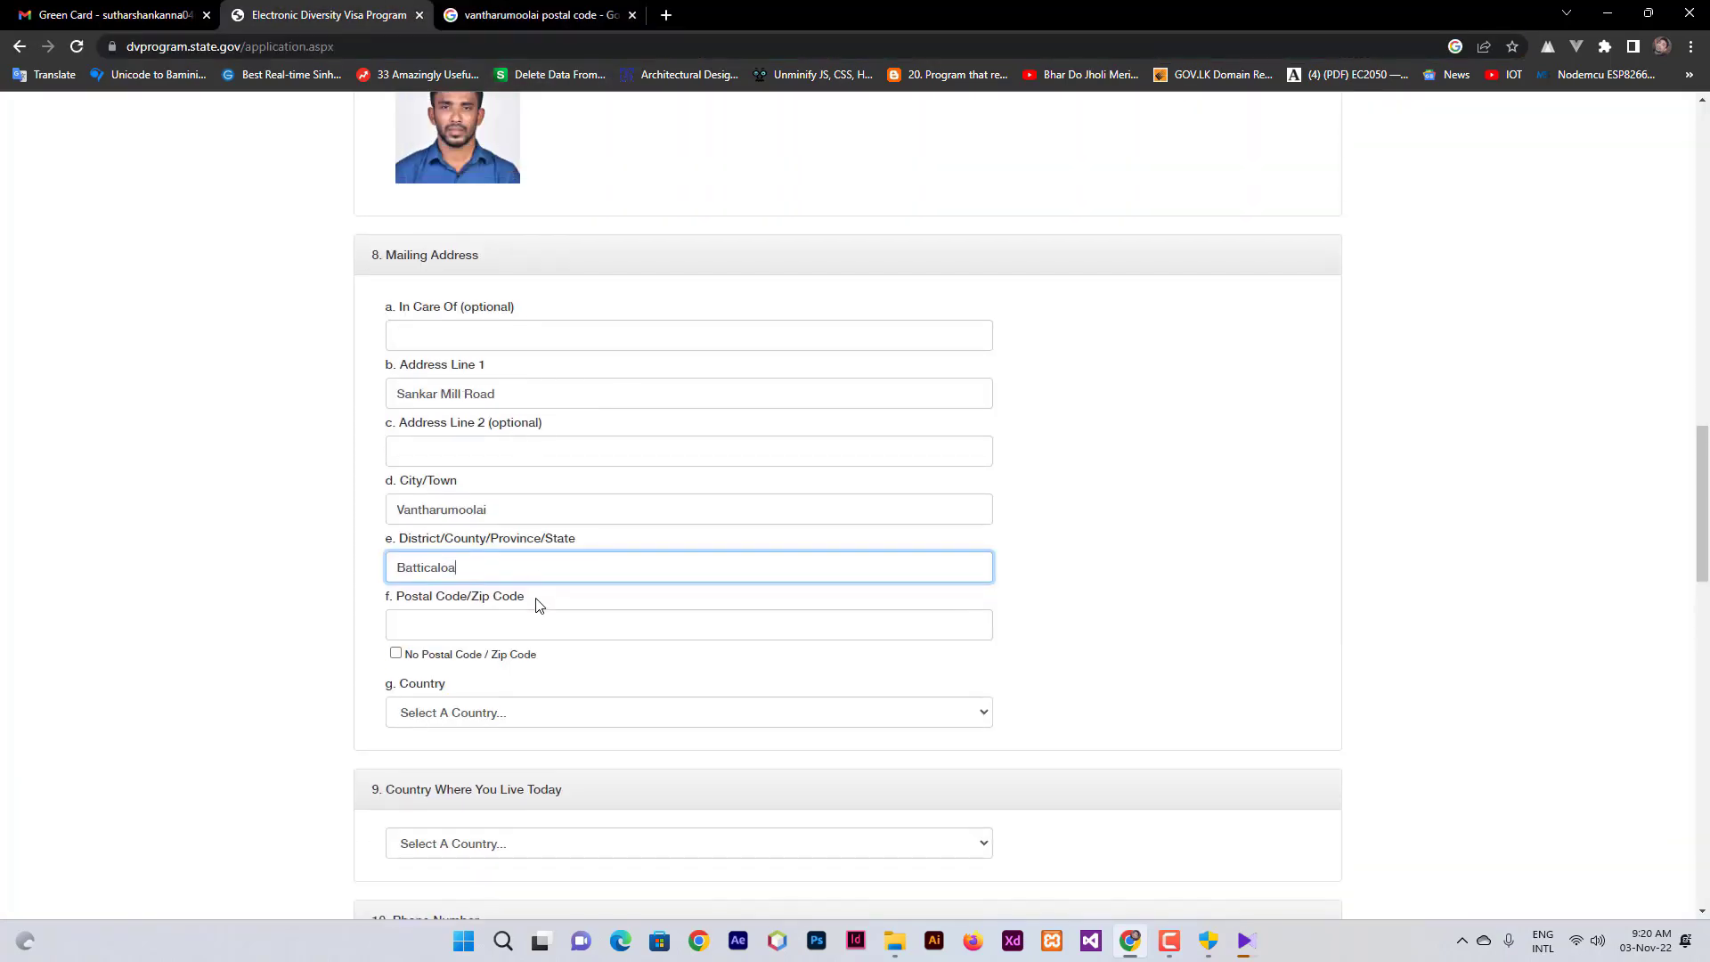
- Enter the looked-up postal code and choose Sri Lanka as the mailing address country
left_click(529, 16)
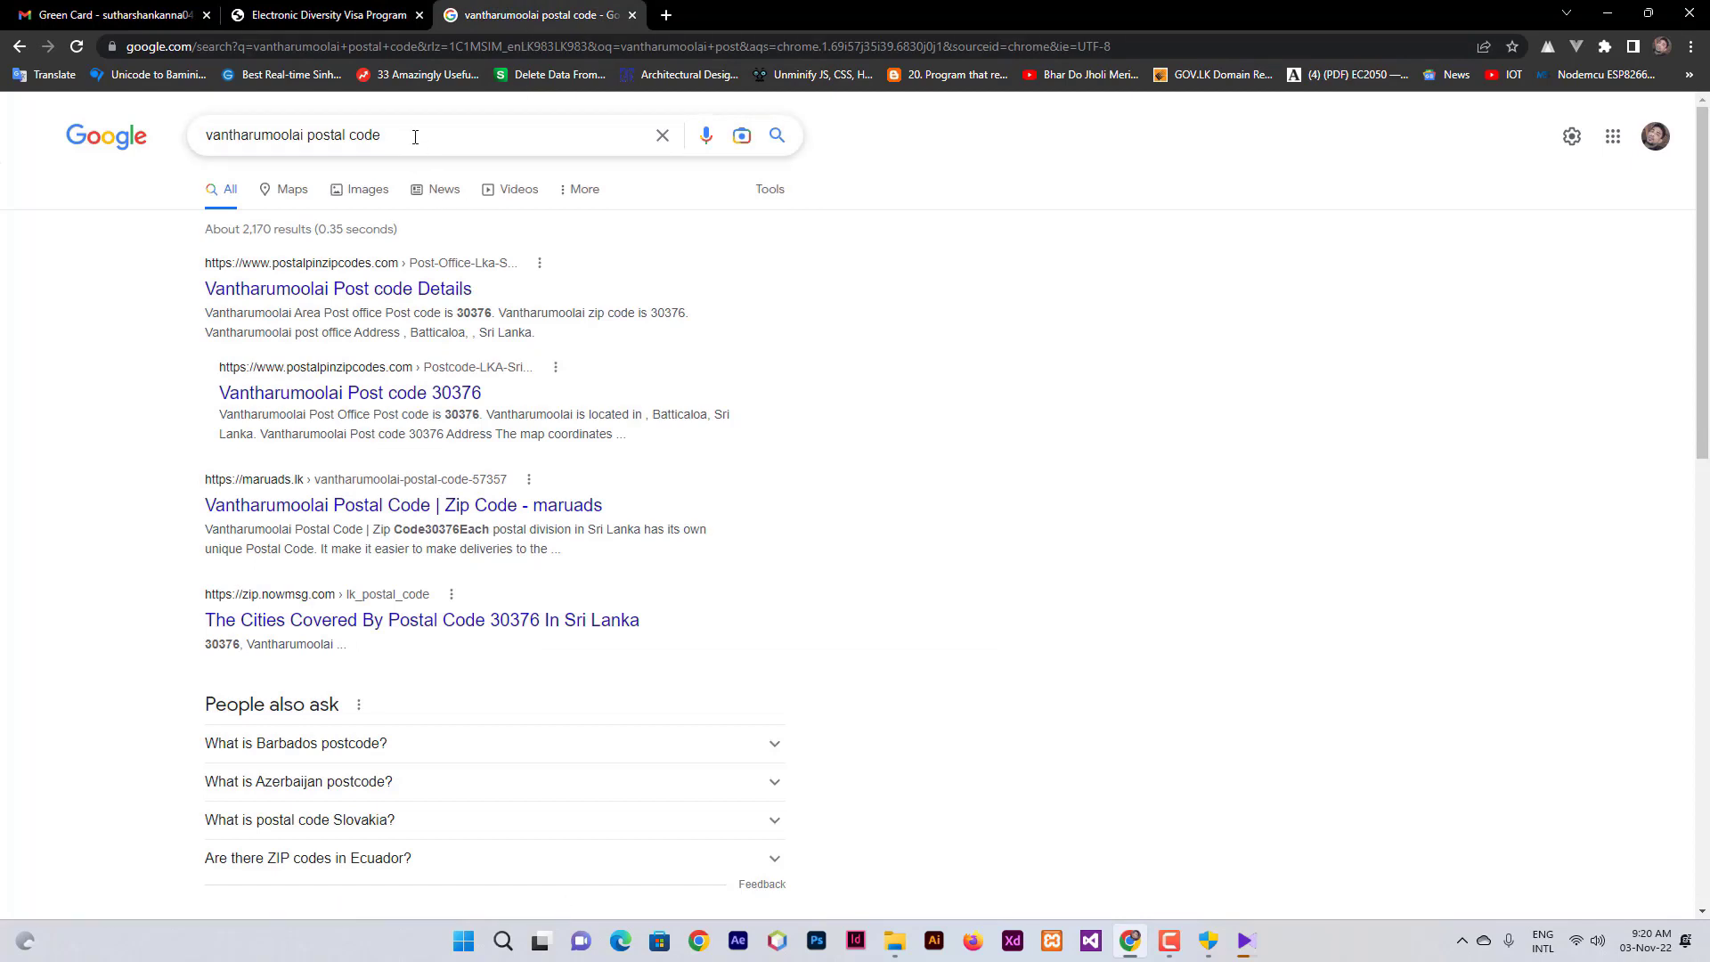
left_click(267, 8)
left_click(468, 628)
type("30376")
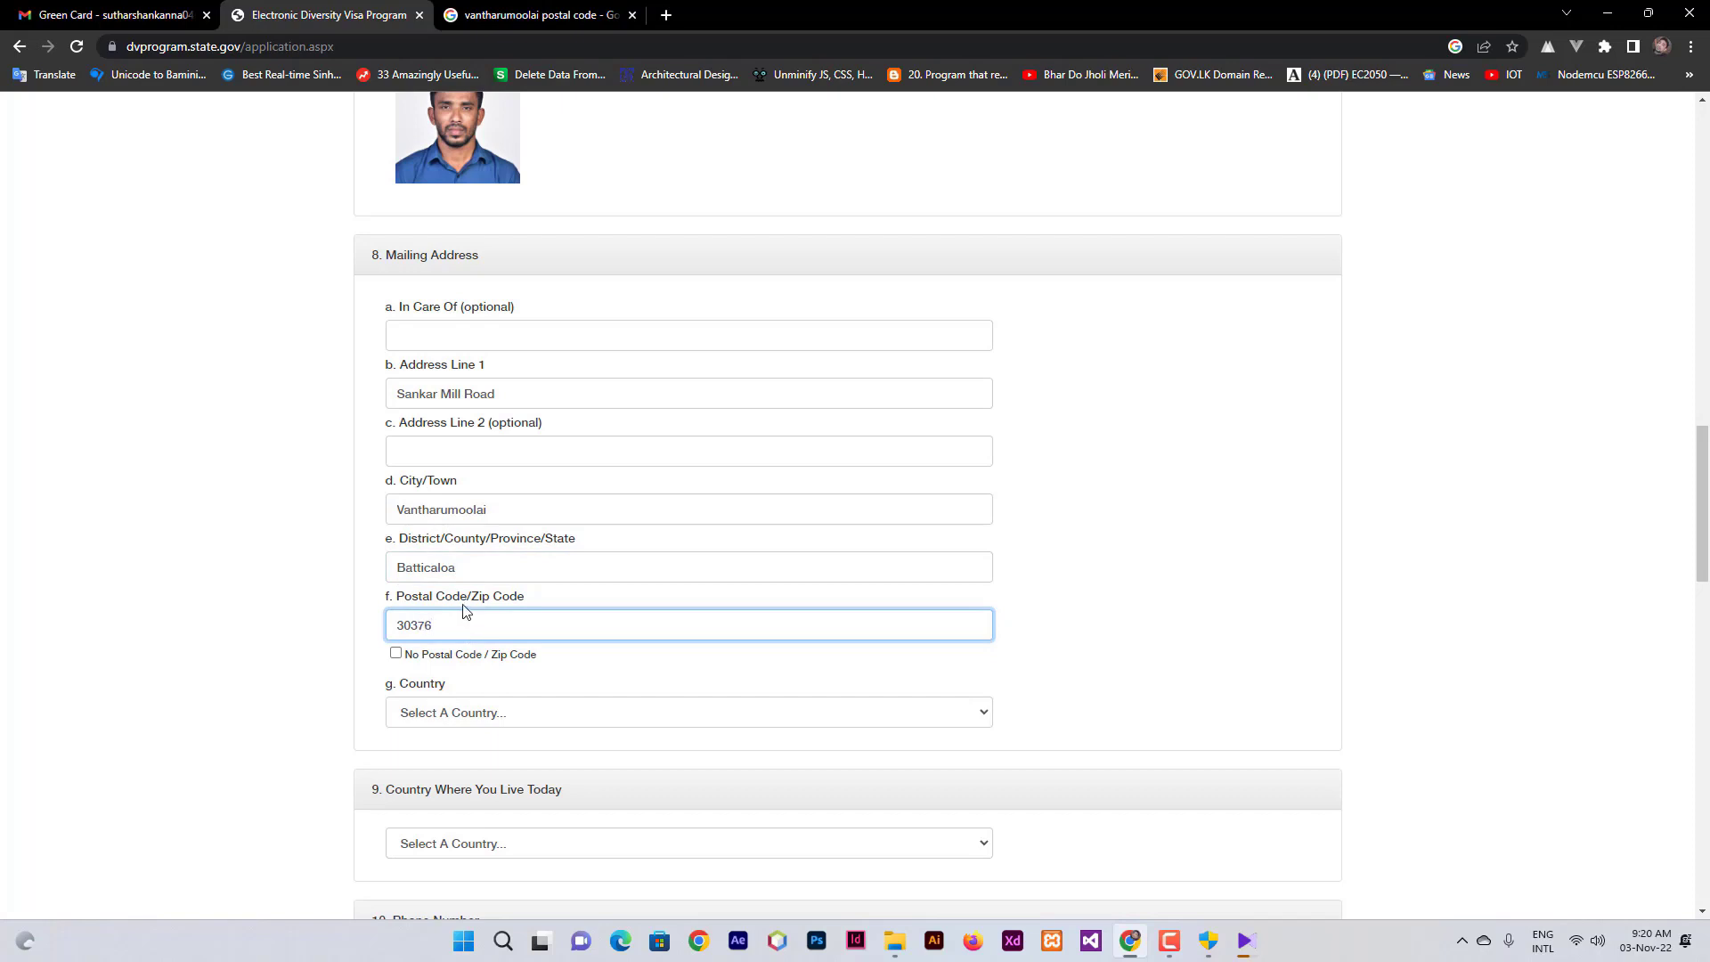
scroll(468, 624, "down", 1)
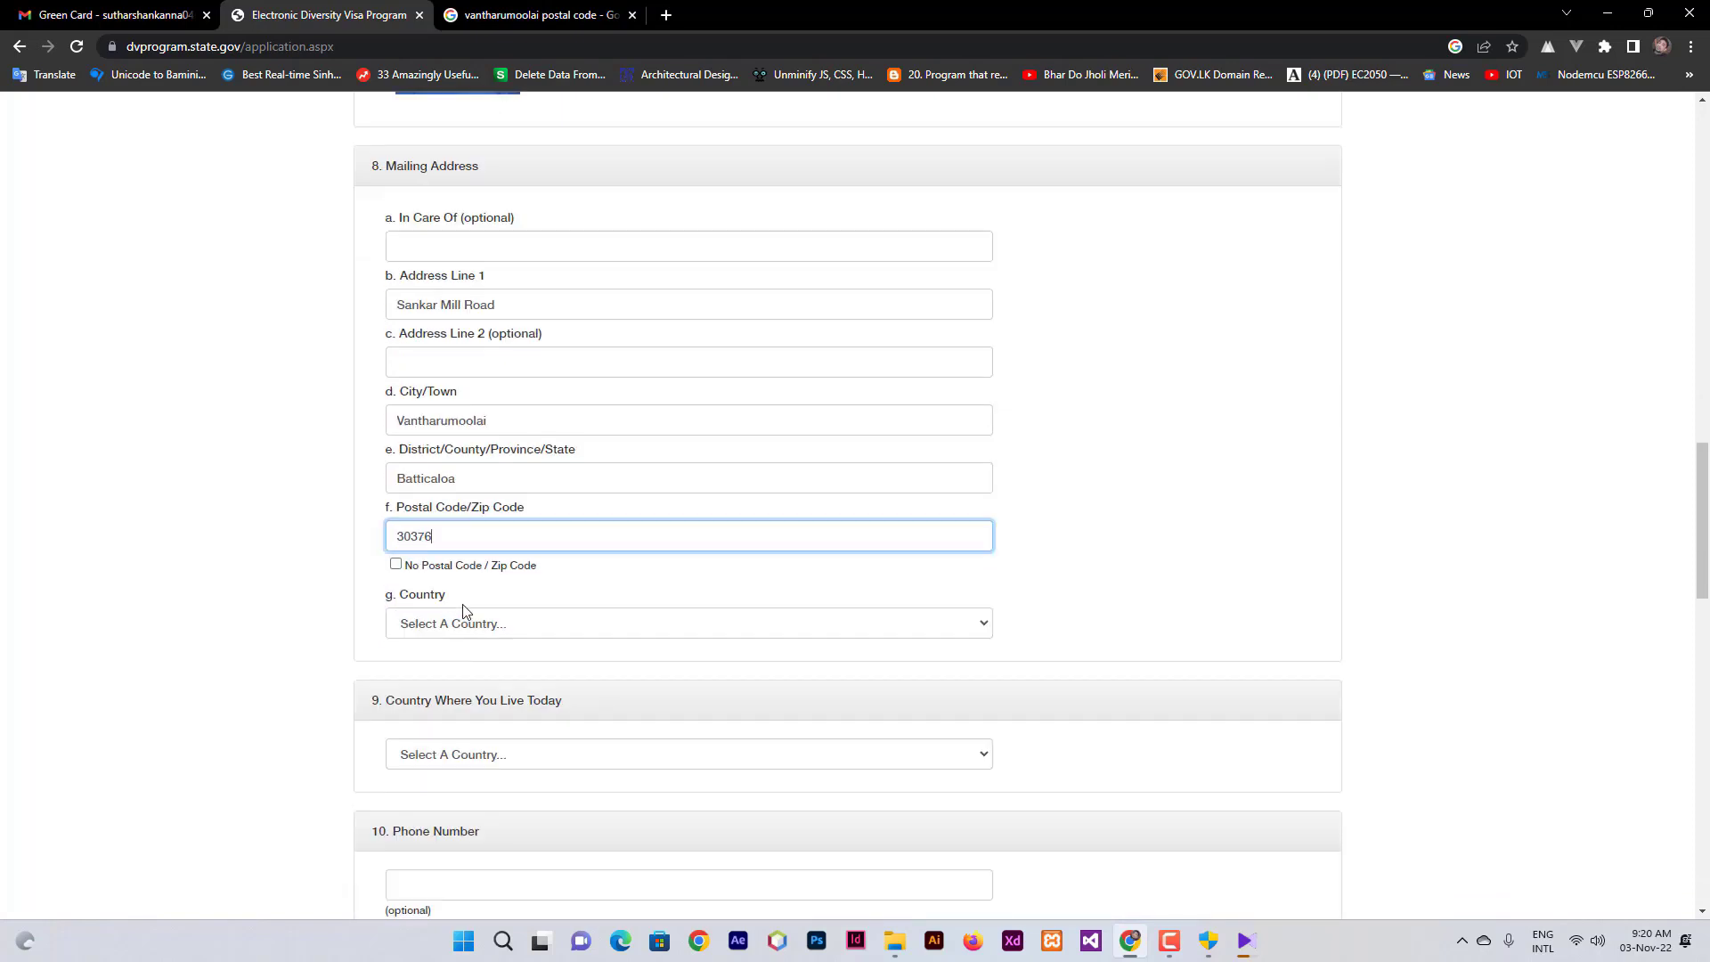
left_click(511, 627)
scroll(511, 488, "down", 20)
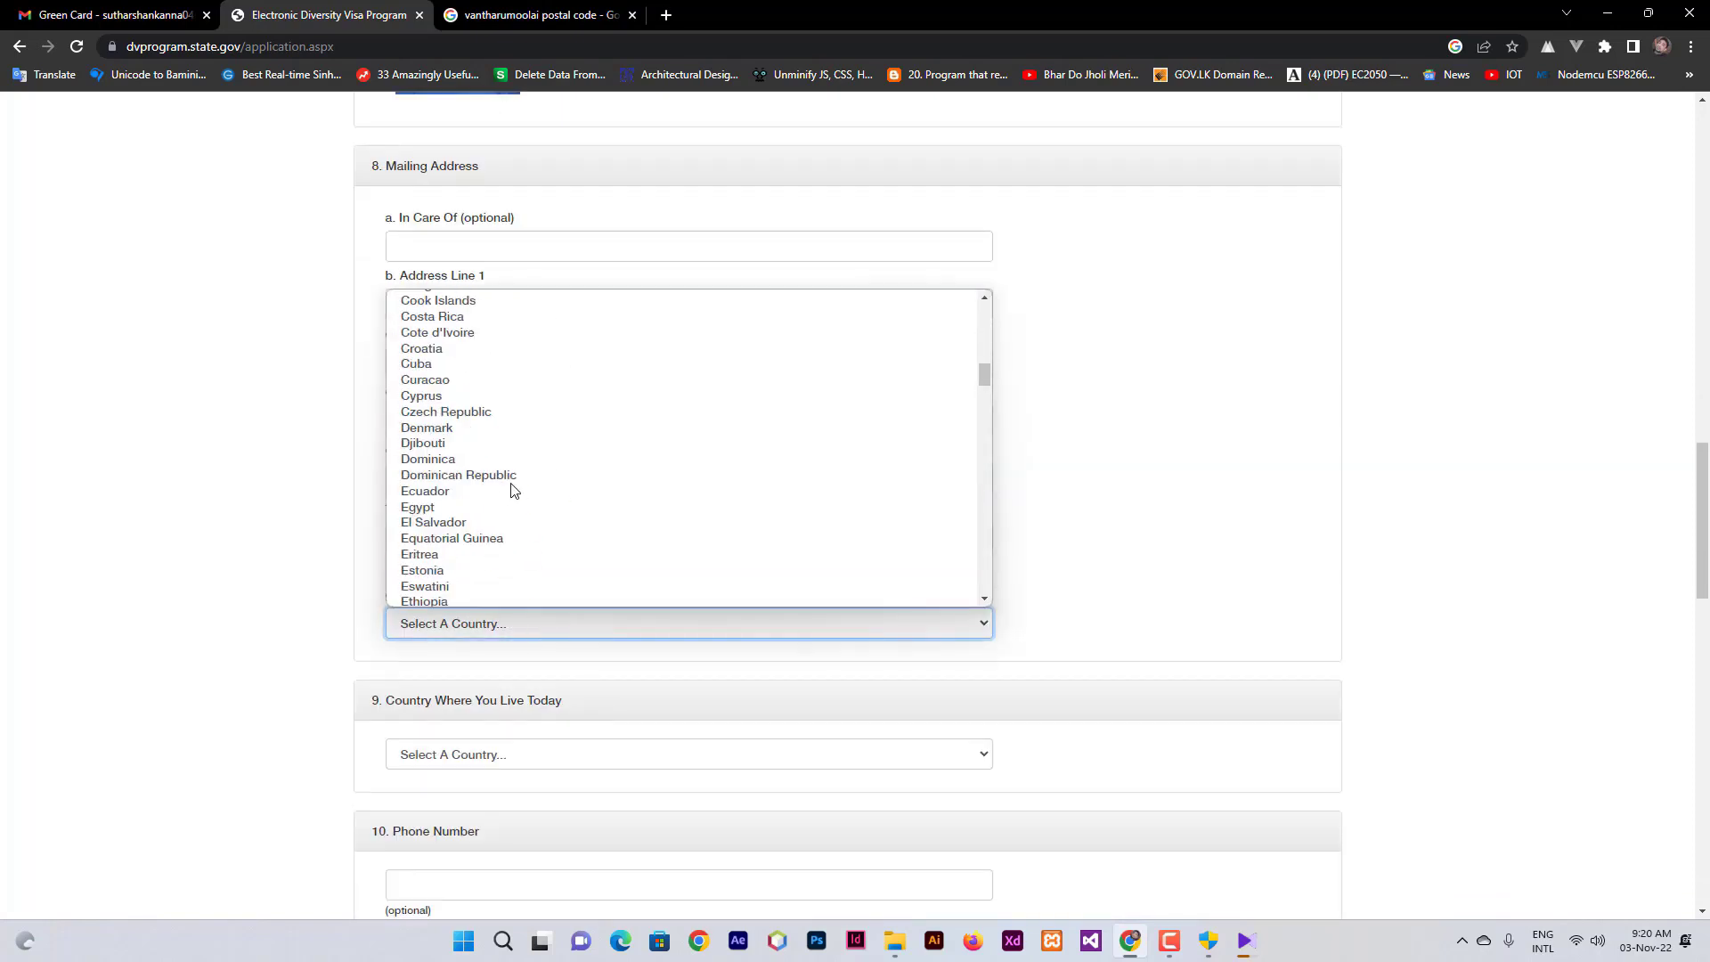
scroll(512, 488, "down", 3)
scroll(508, 489, "up", 2)
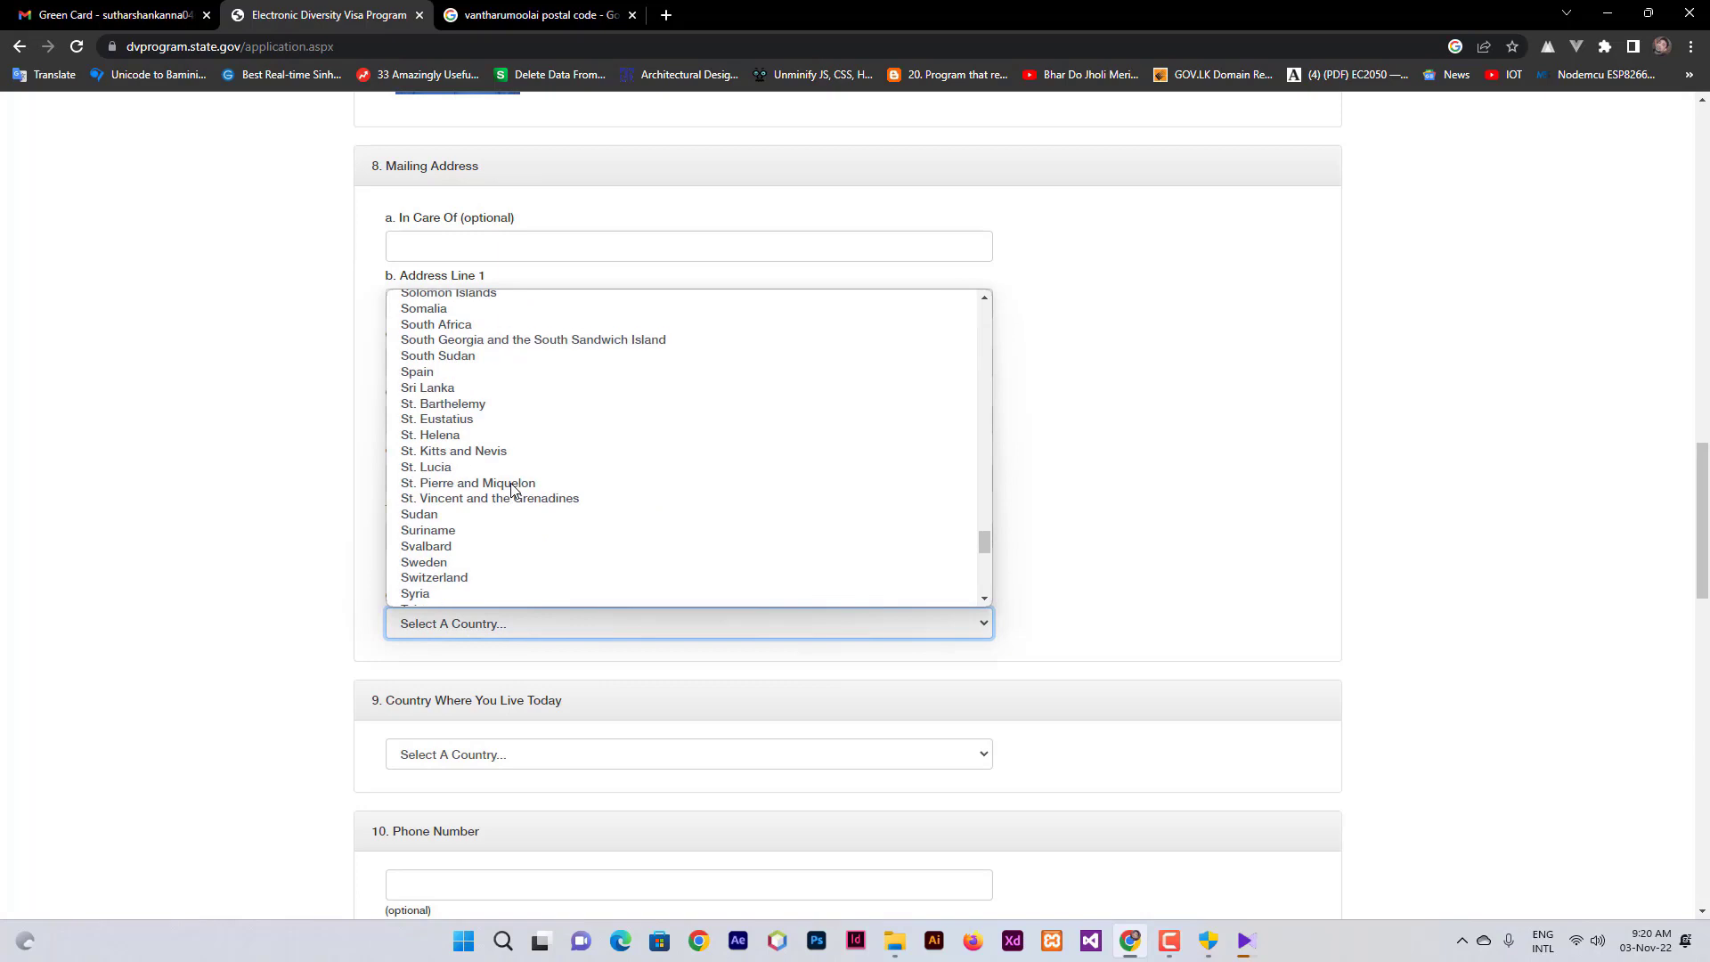
left_click(483, 391)
scroll(633, 588, "down", 2)
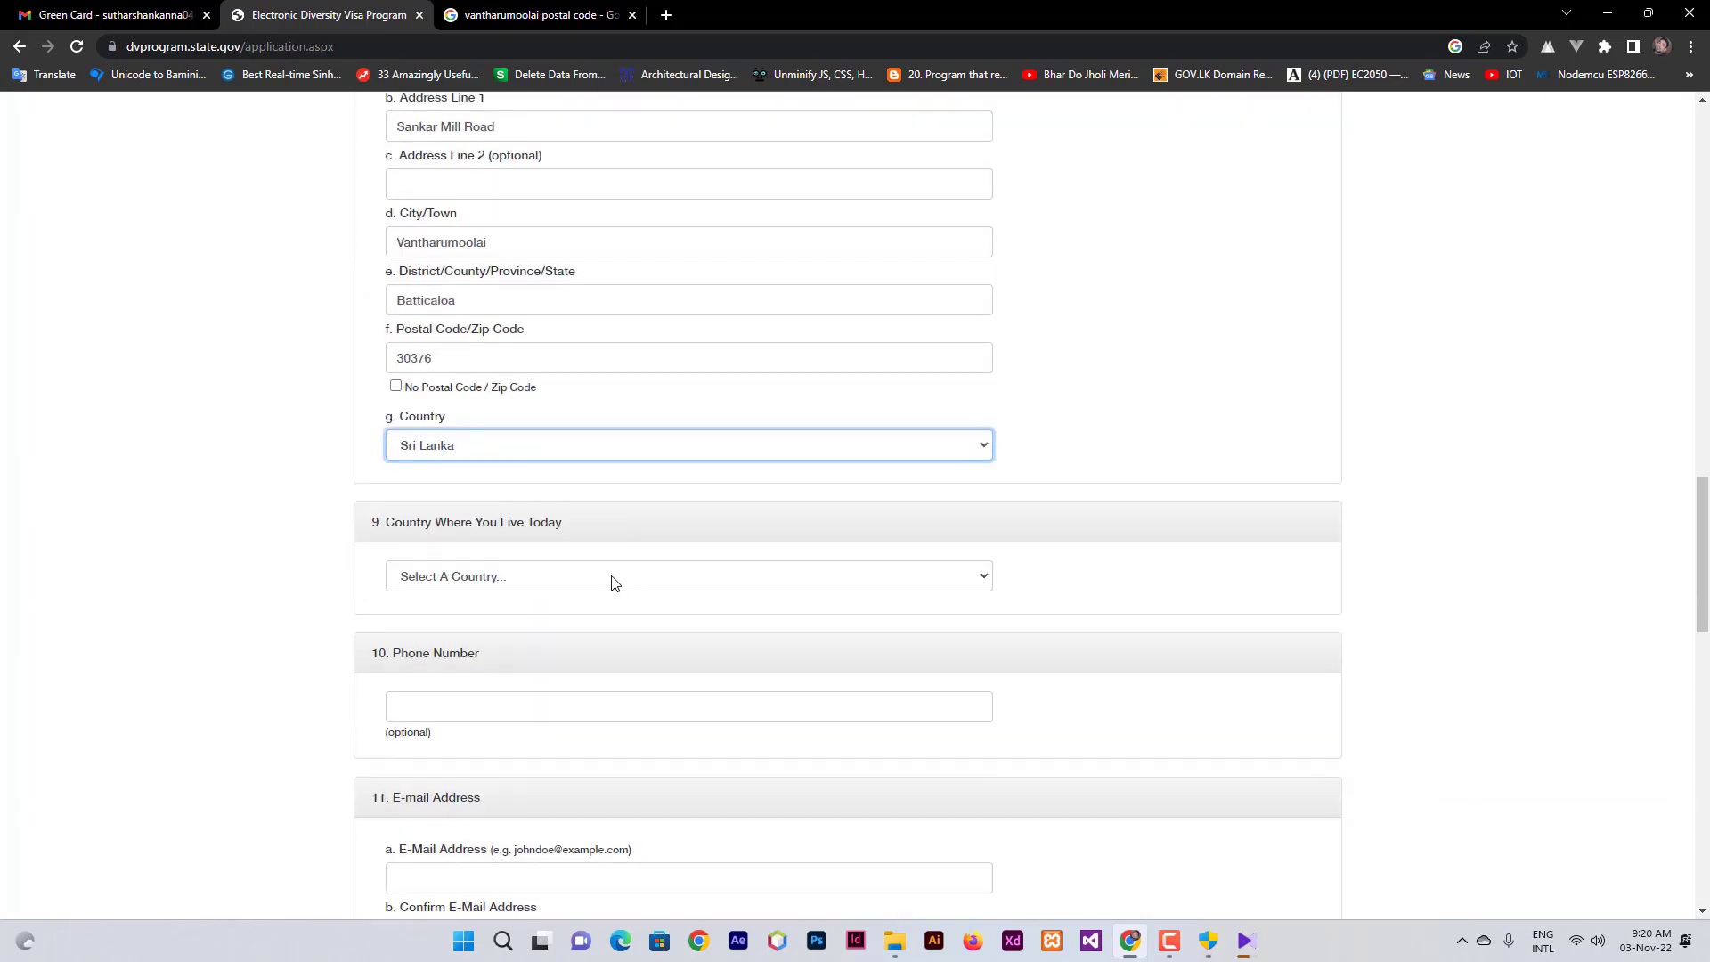
scroll(611, 580, "down", 1)
- Choose Sri Lanka as the country where the entrant lives today
left_click(611, 502)
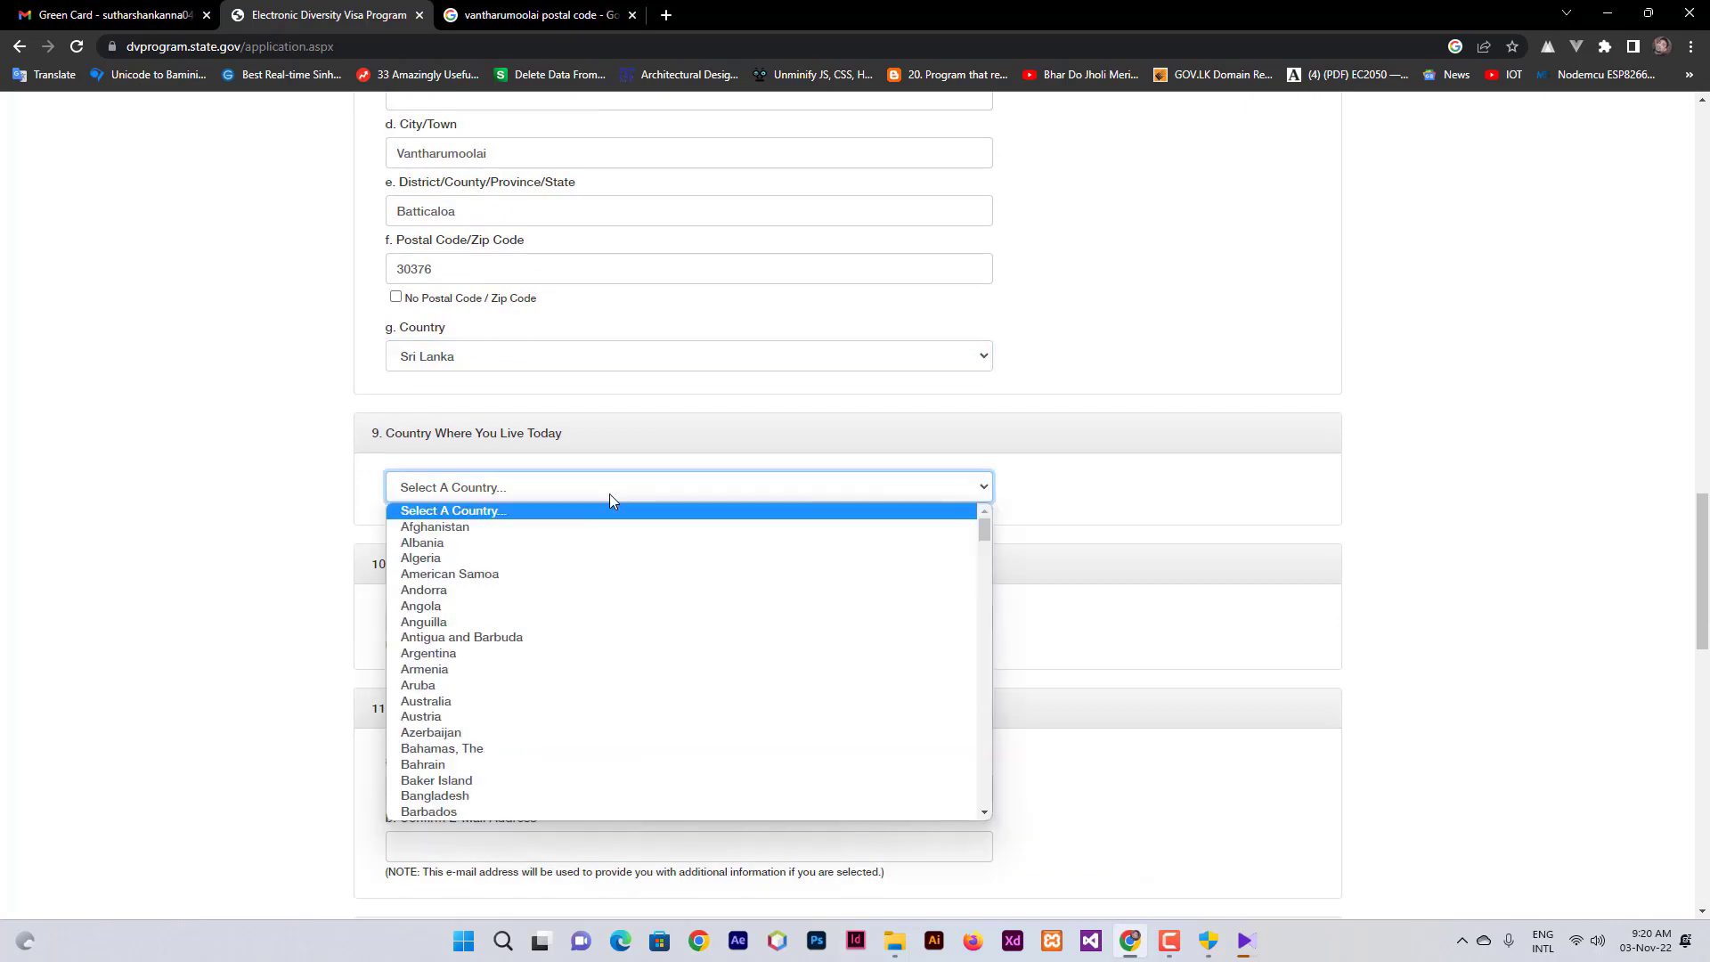
key("s")
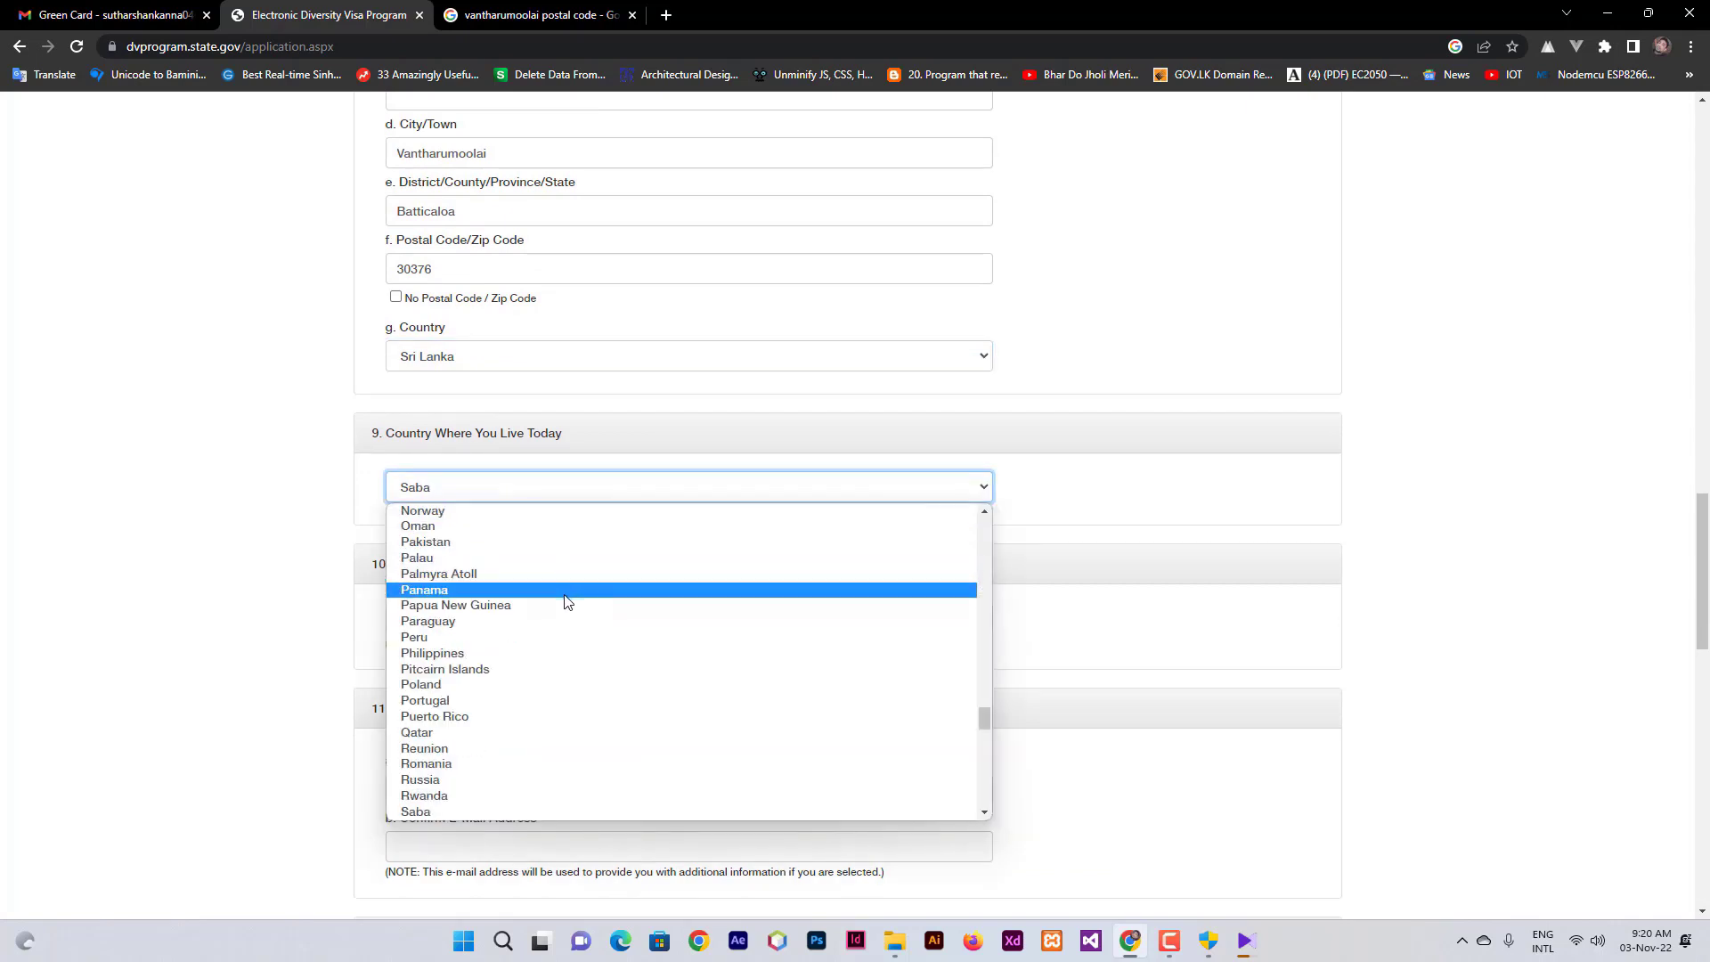
key("r")
scroll(554, 691, "down", 10)
key("Home")
scroll(551, 619, "down", 5)
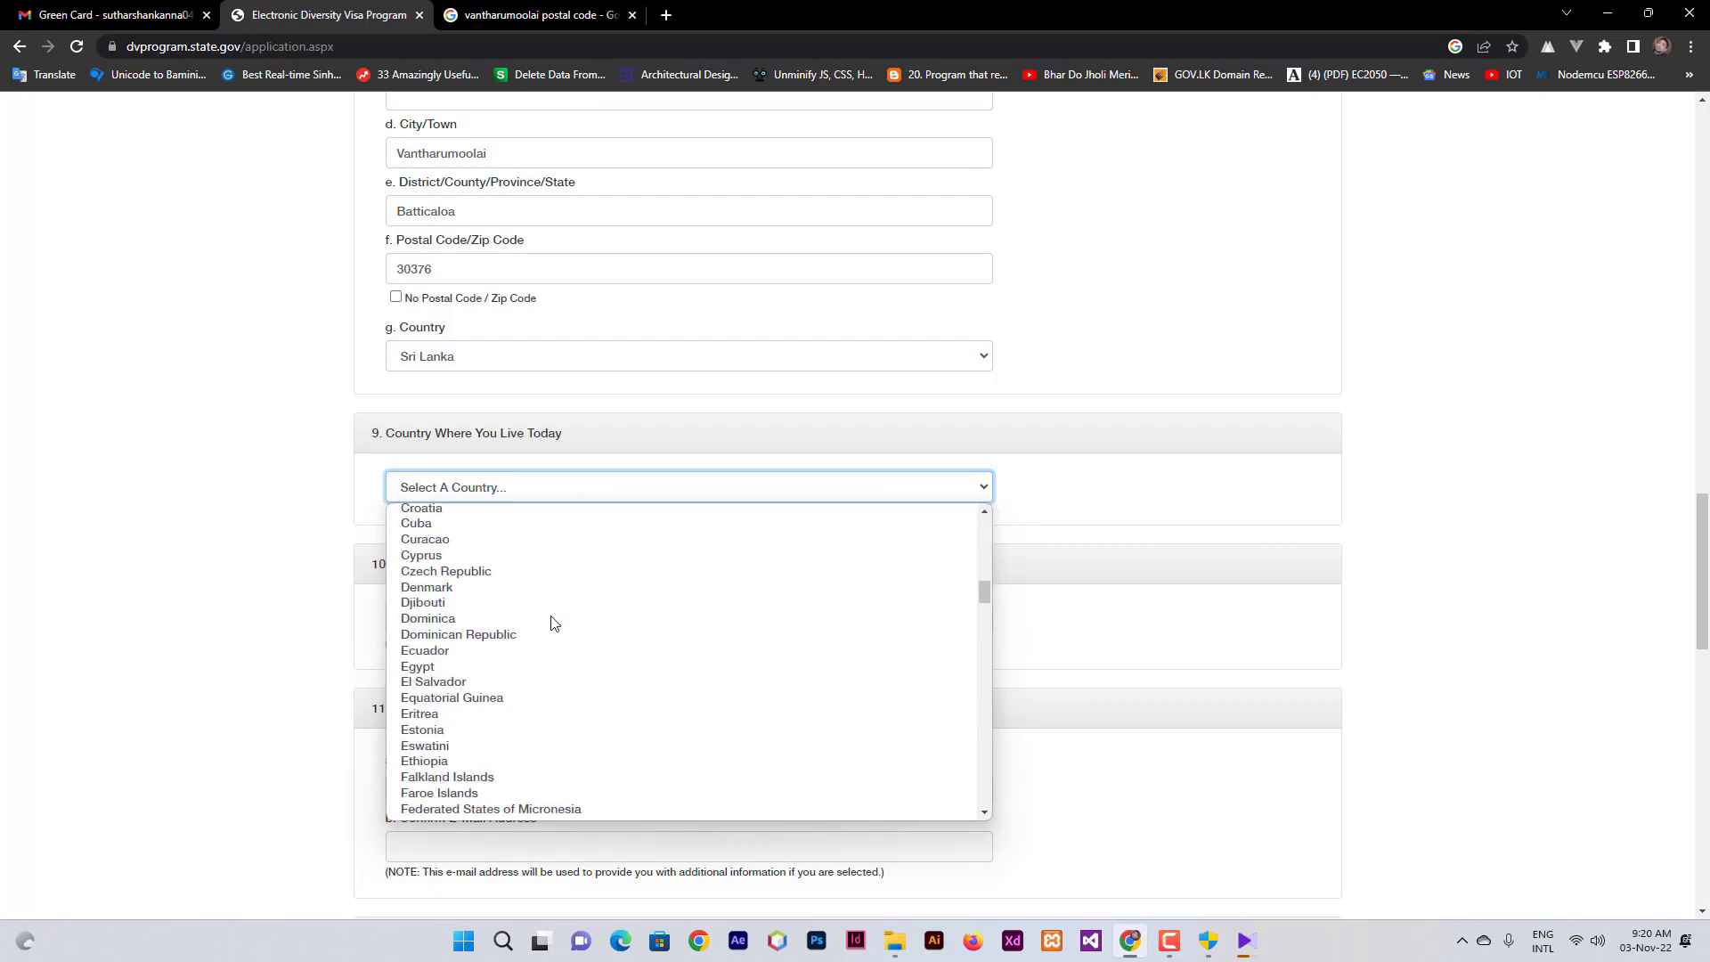
key("s")
scroll(551, 621, "down", 5)
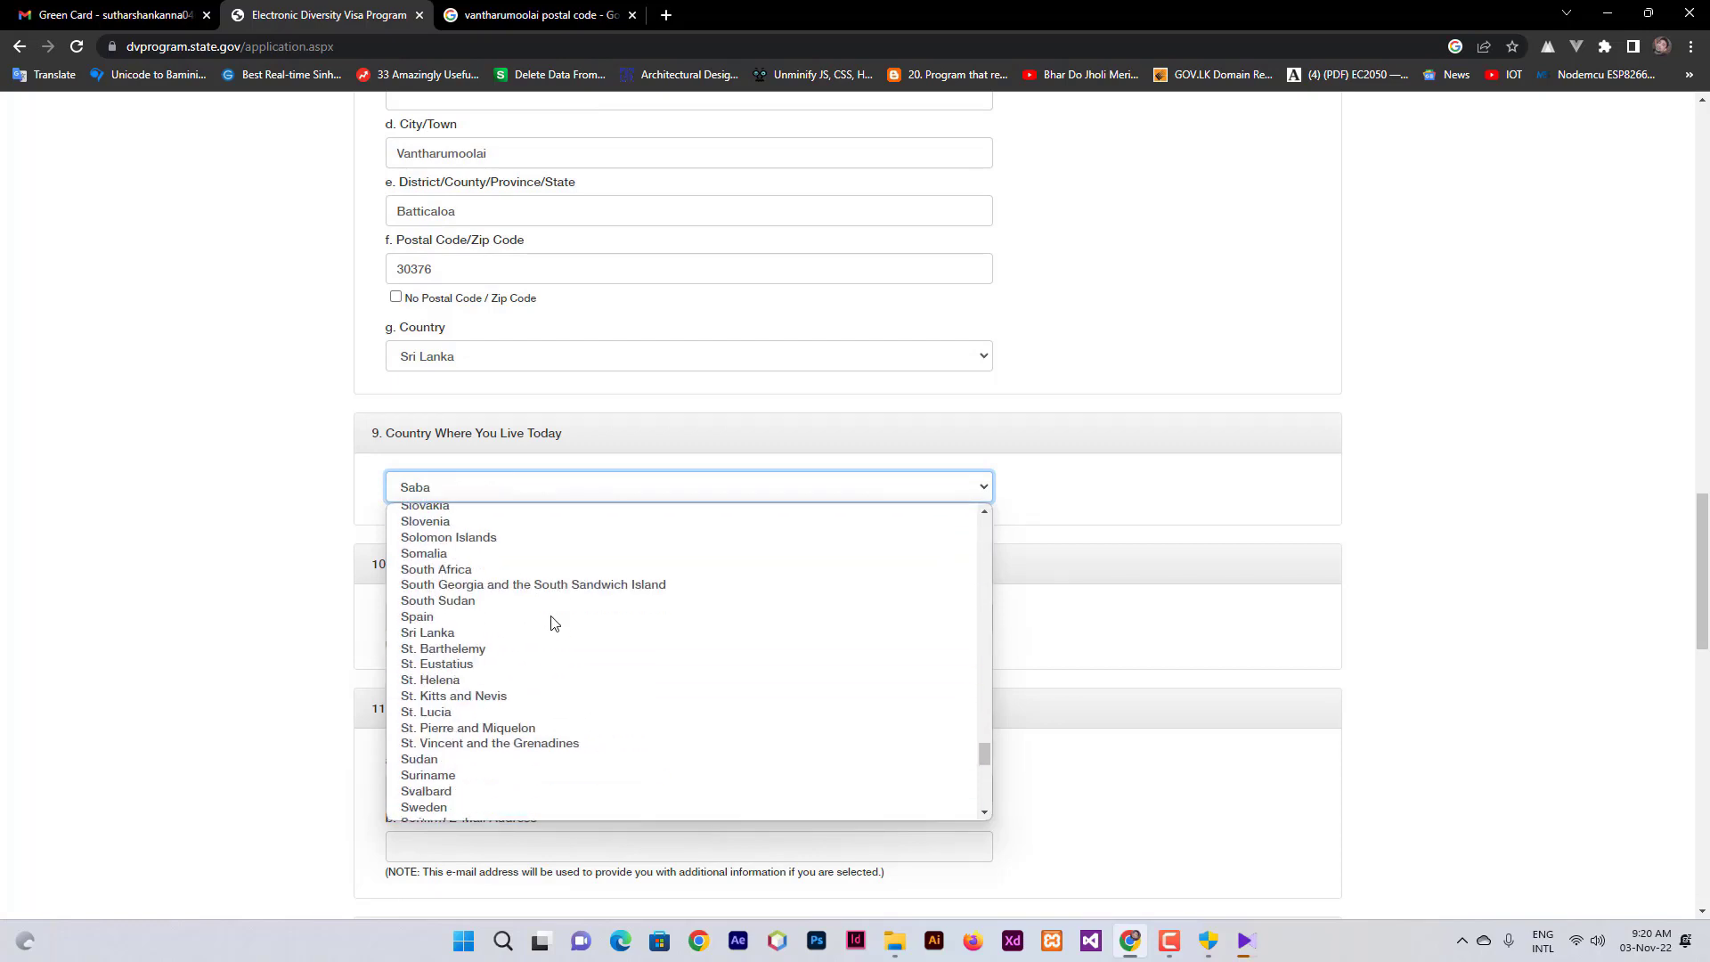
left_click(465, 593)
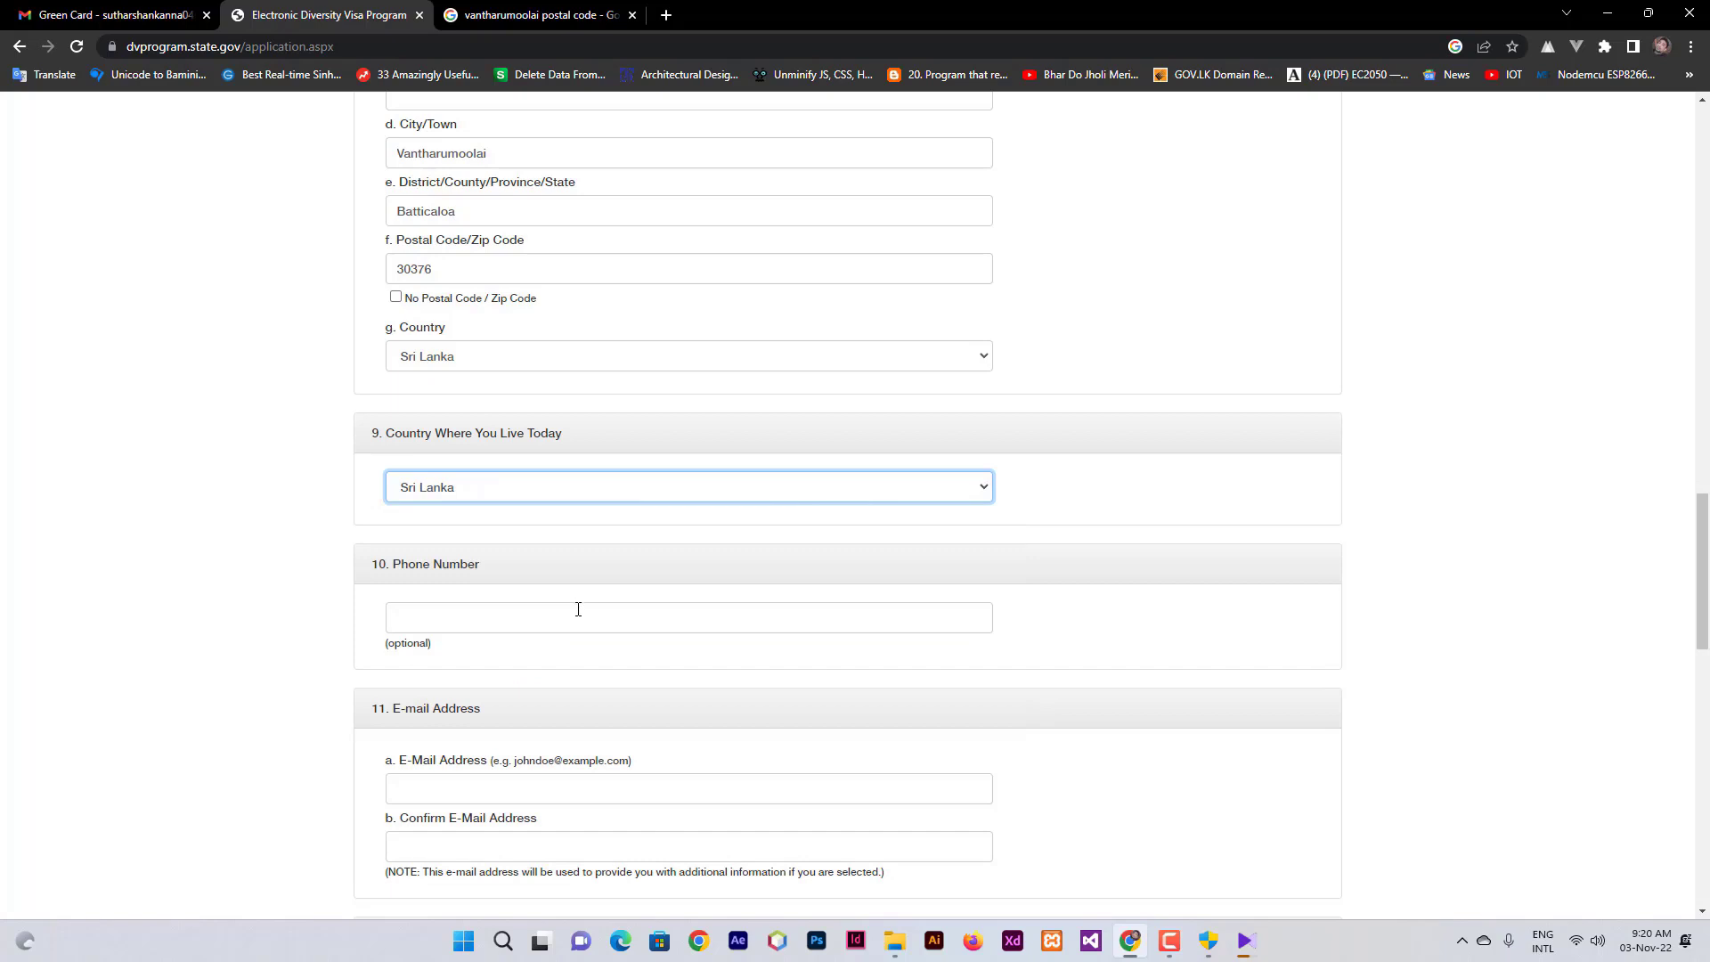
- Enter the entrant's phone number
left_click(555, 624)
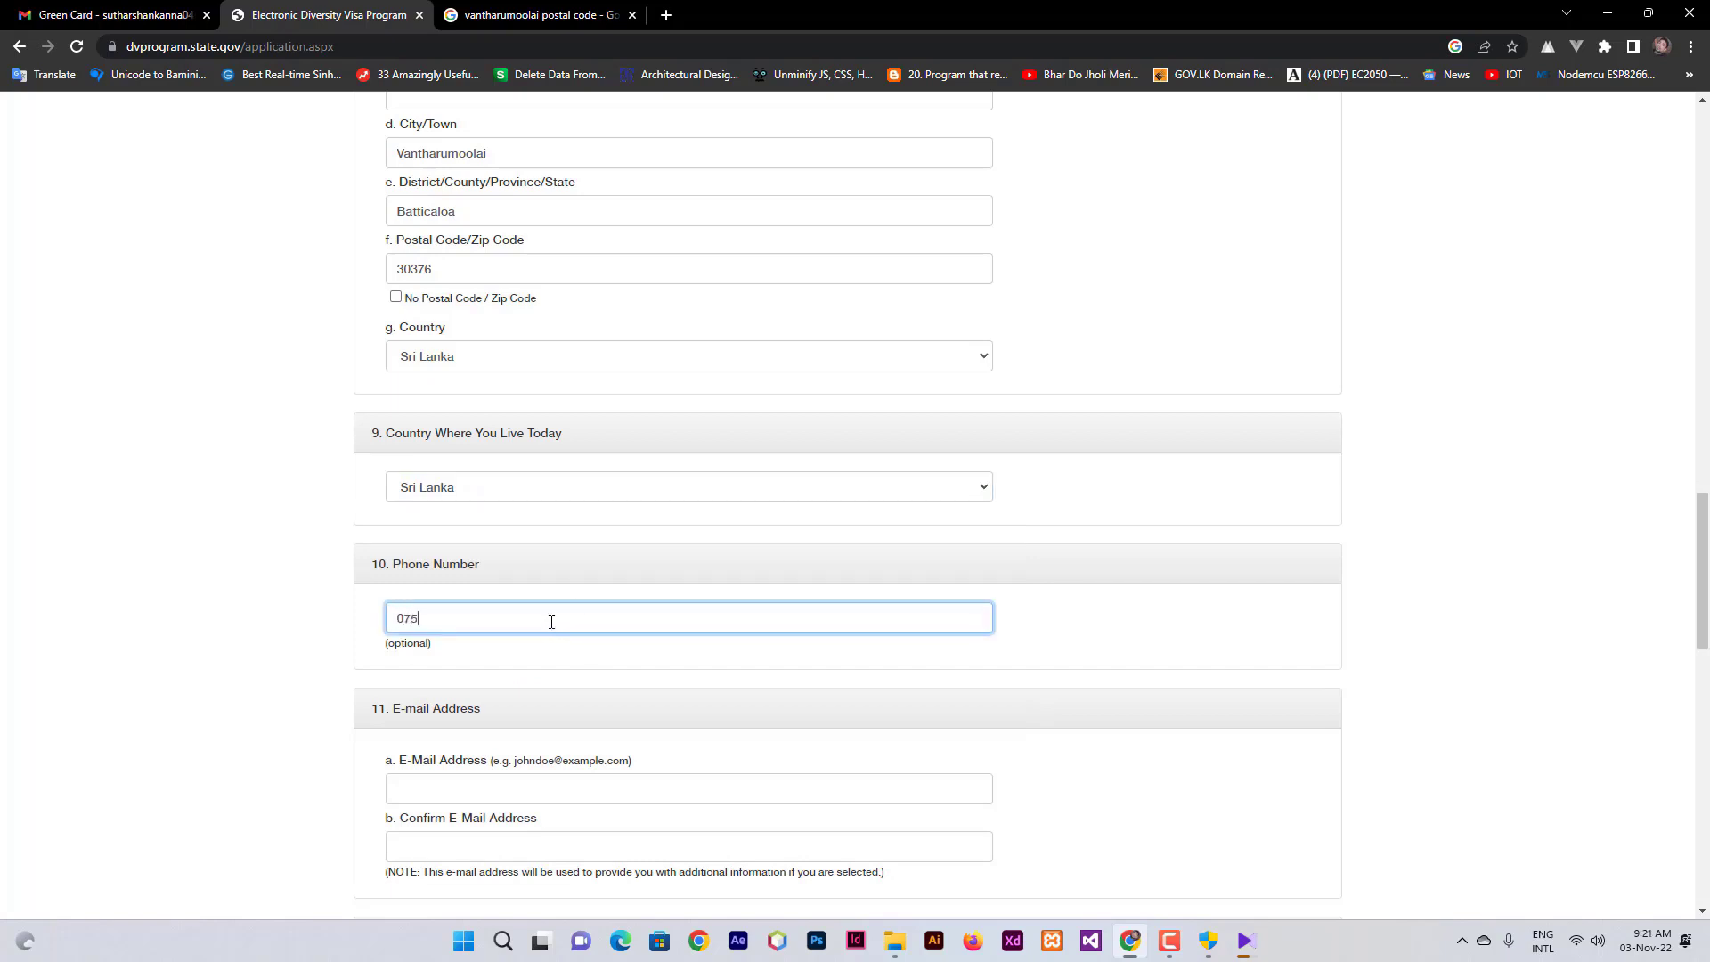
scroll(624, 614, "down", 1)
- Enter the entrant's e-mail address in field 11a and type it again in Confirm E-Mail Address
left_click(523, 696)
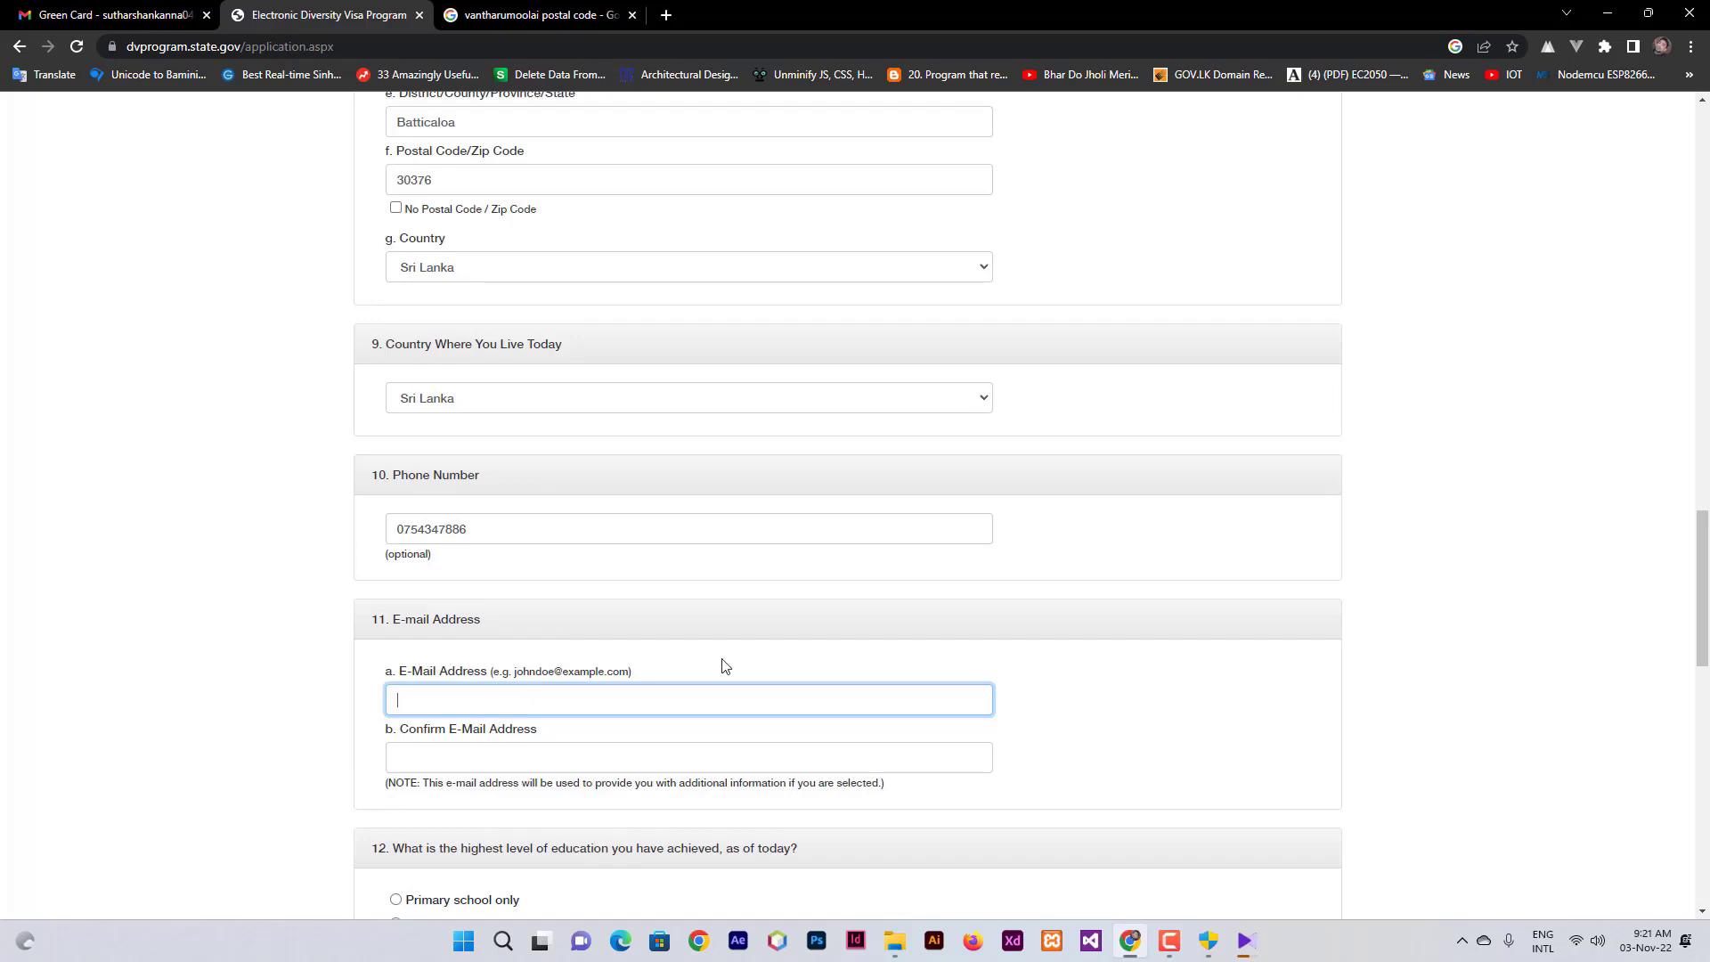
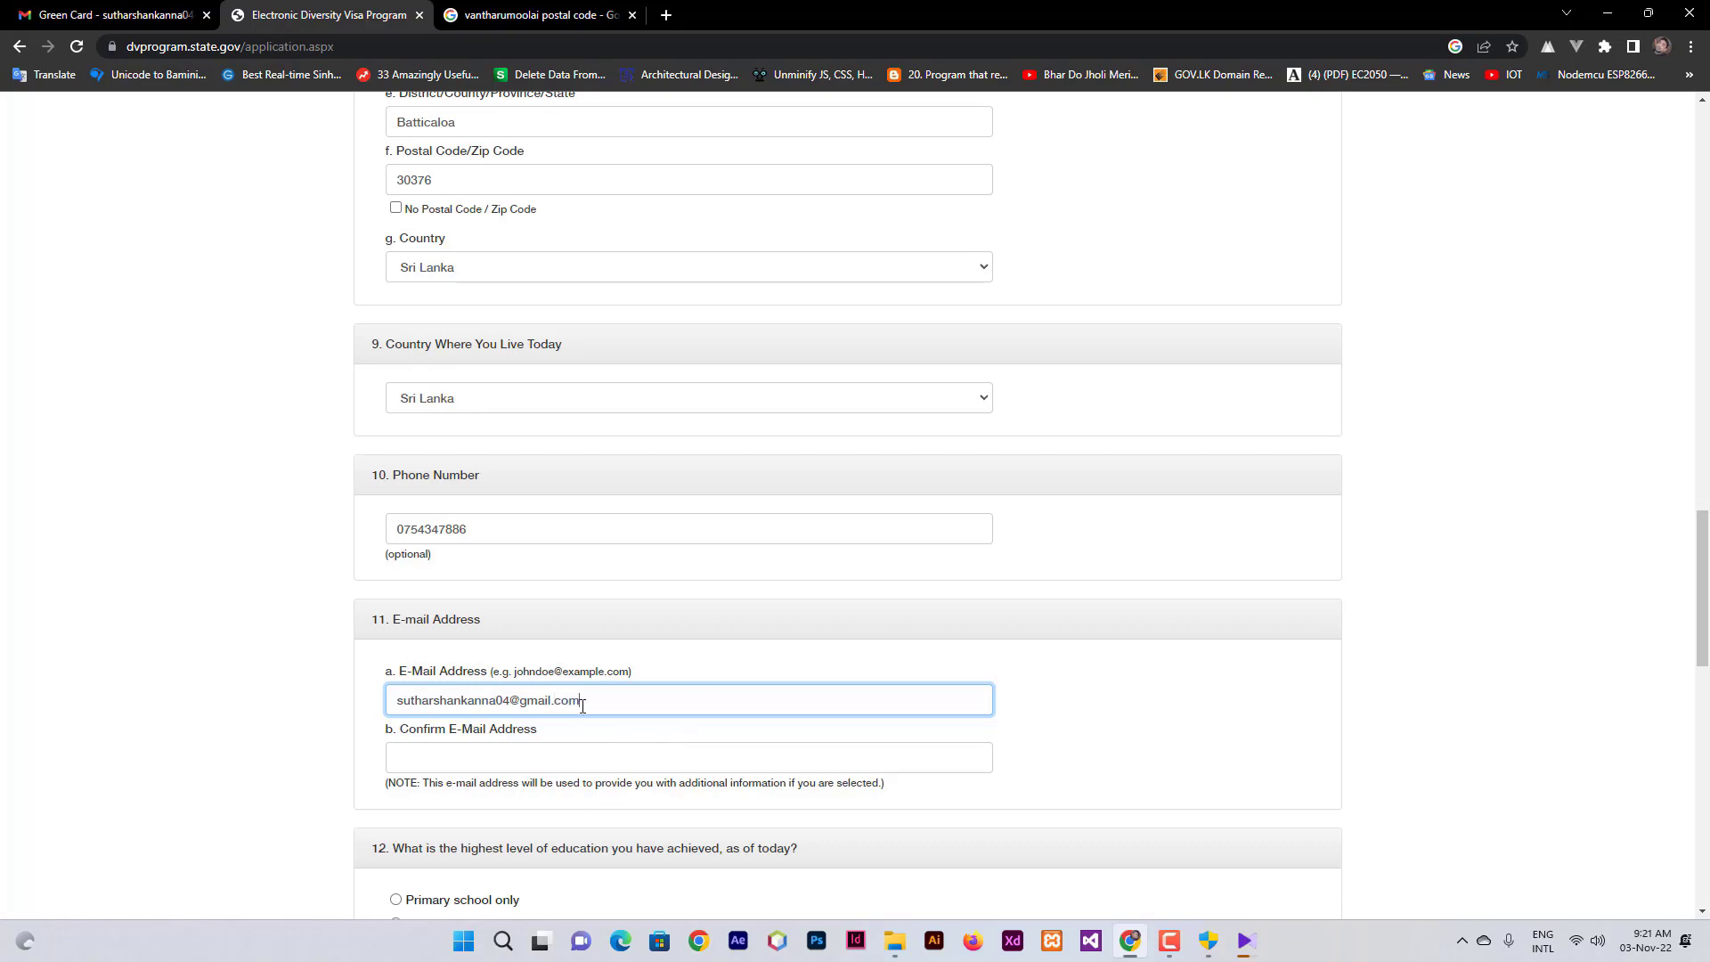
left_click(477, 758)
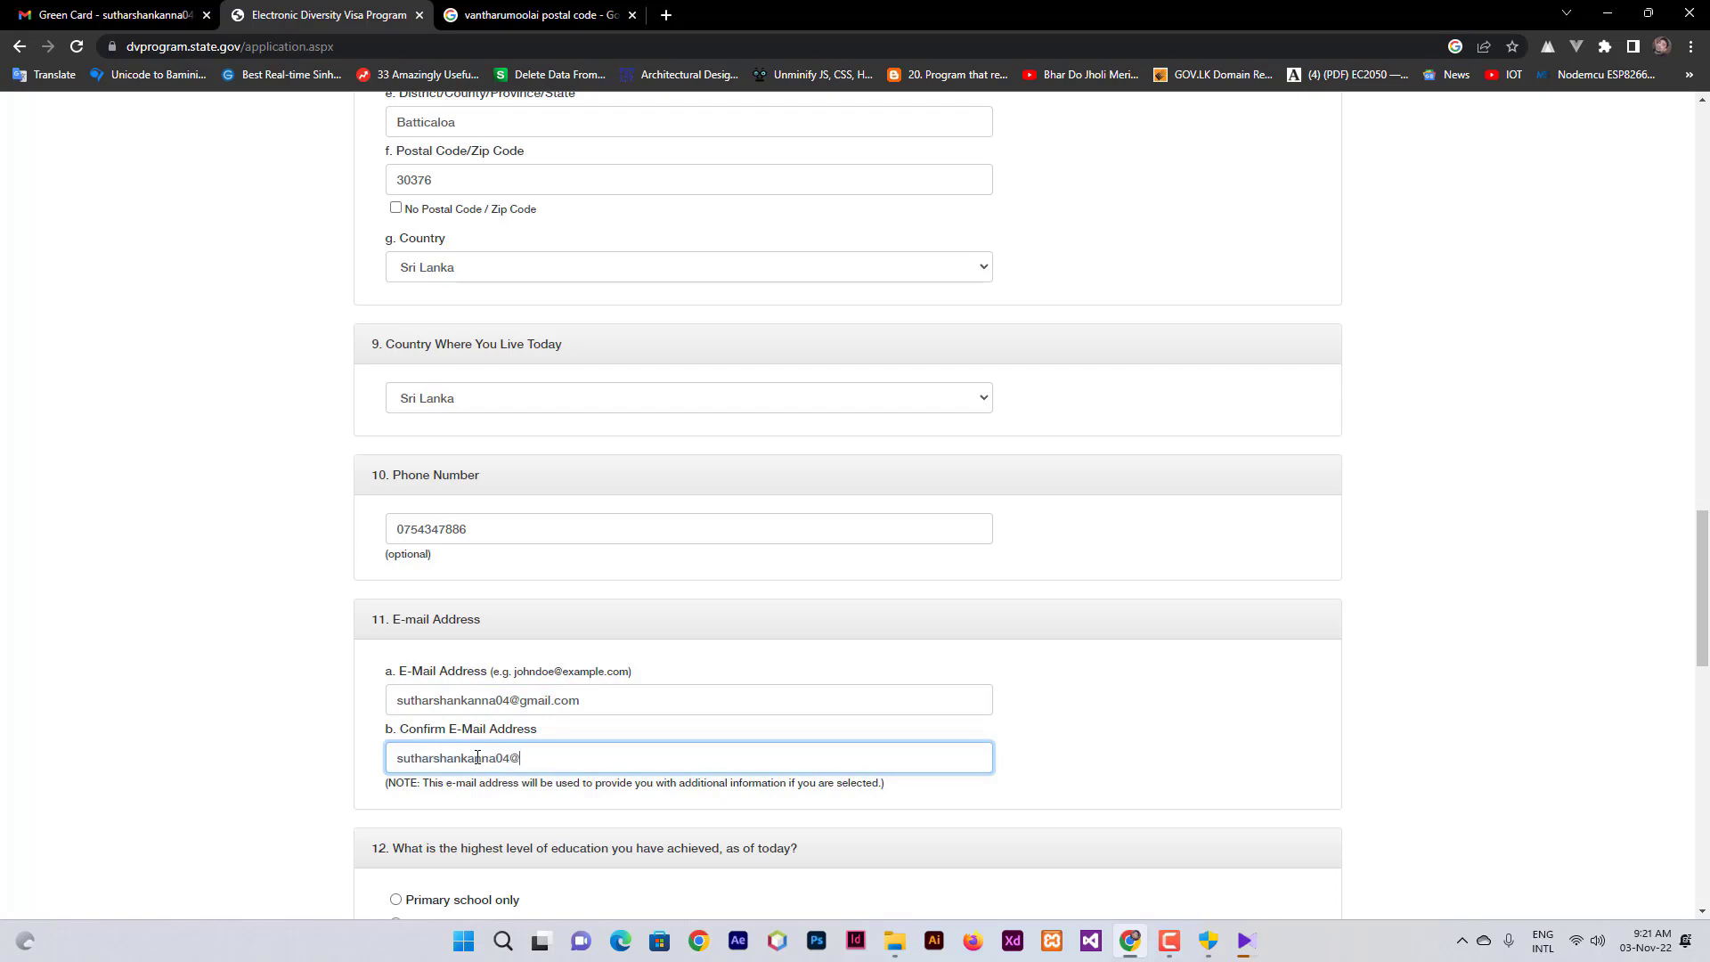
scroll(477, 757, "down", 1)
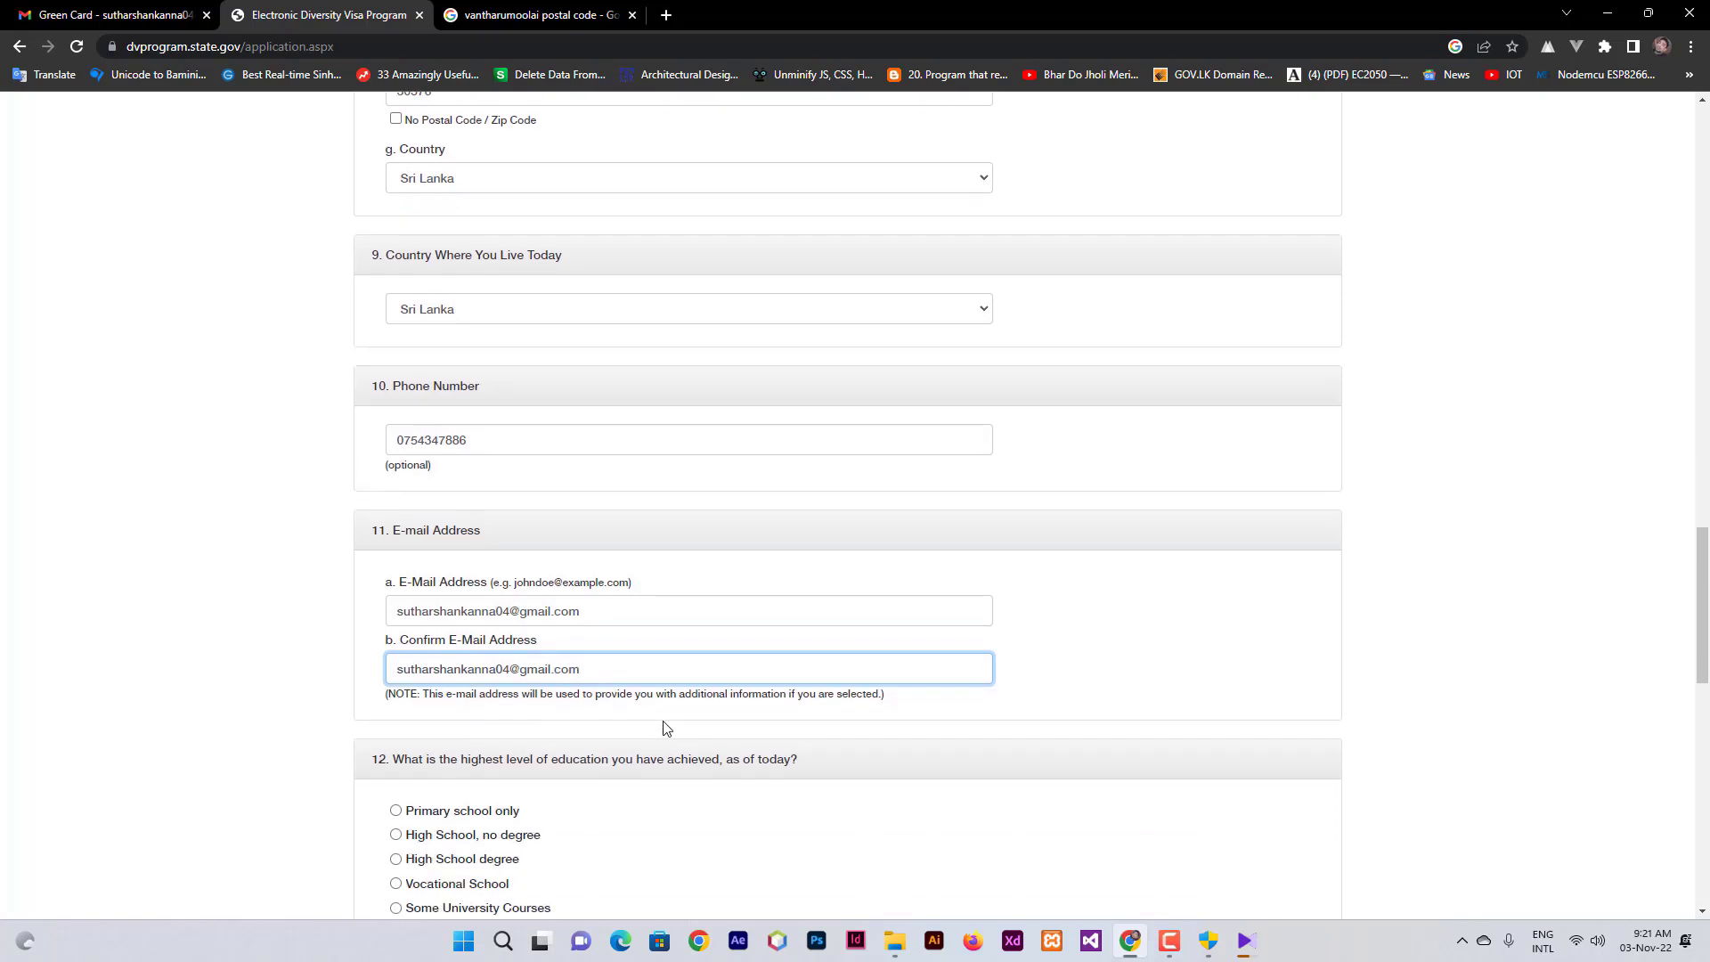
scroll(665, 725, "up", 8)
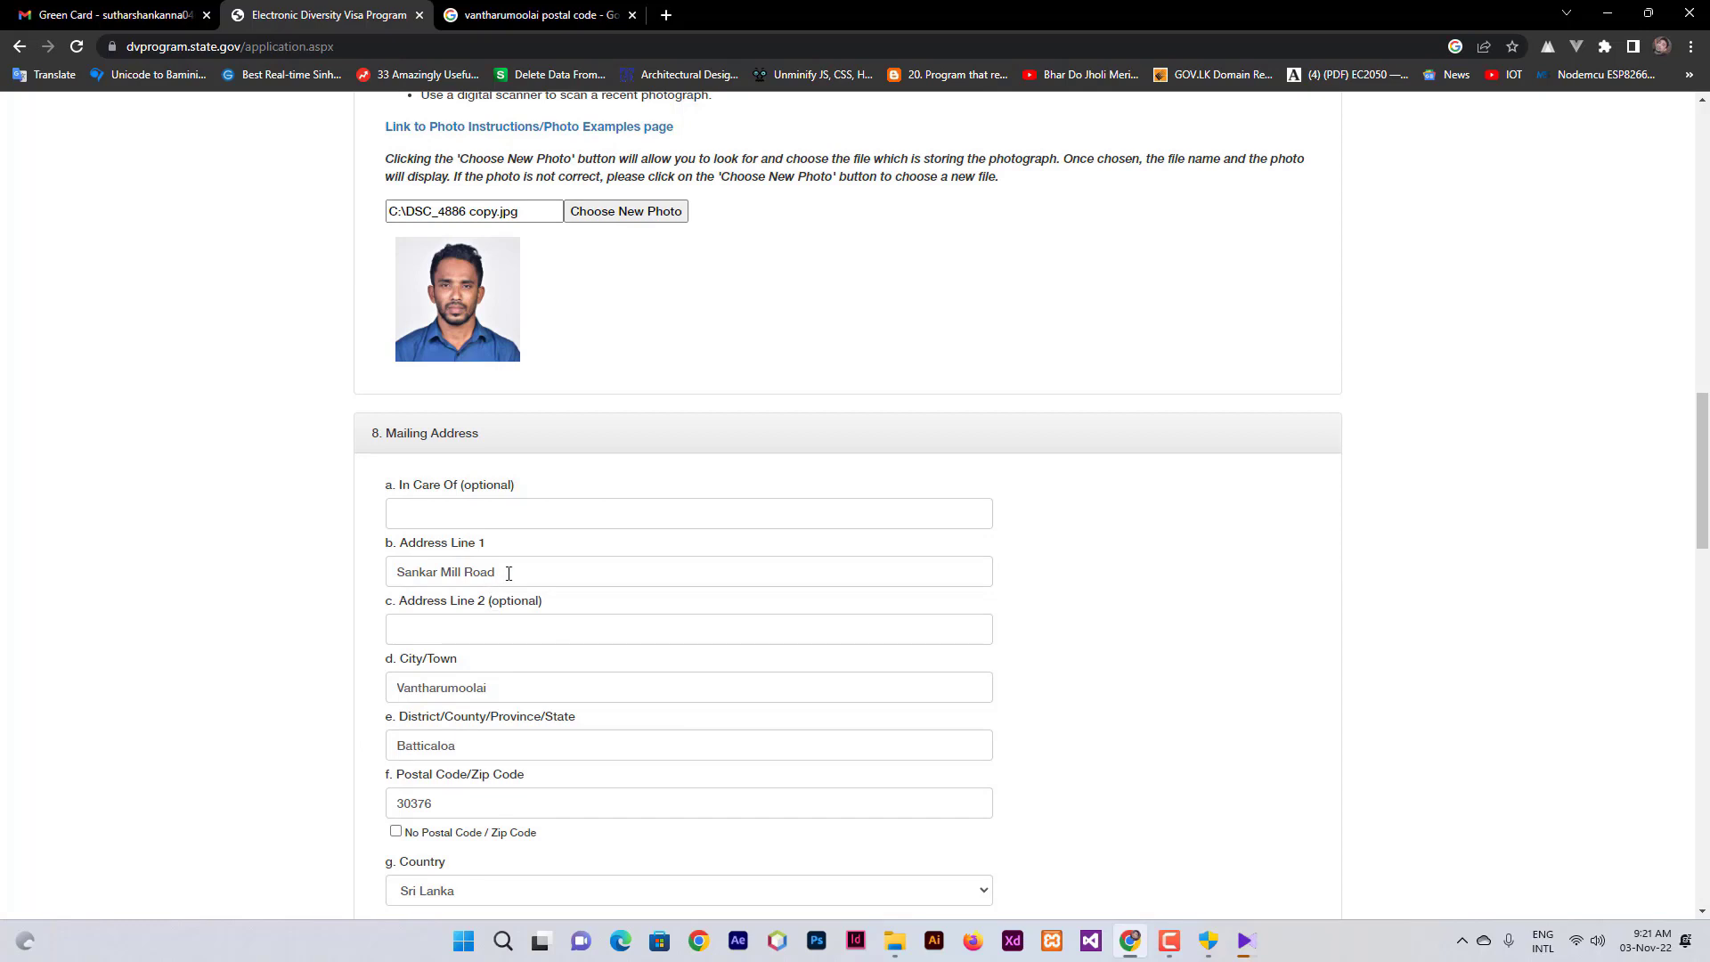
- Select Vocational School for question 12 and Unmarried for question 13, leaving Number of Children blank
scroll(509, 573, "down", 15)
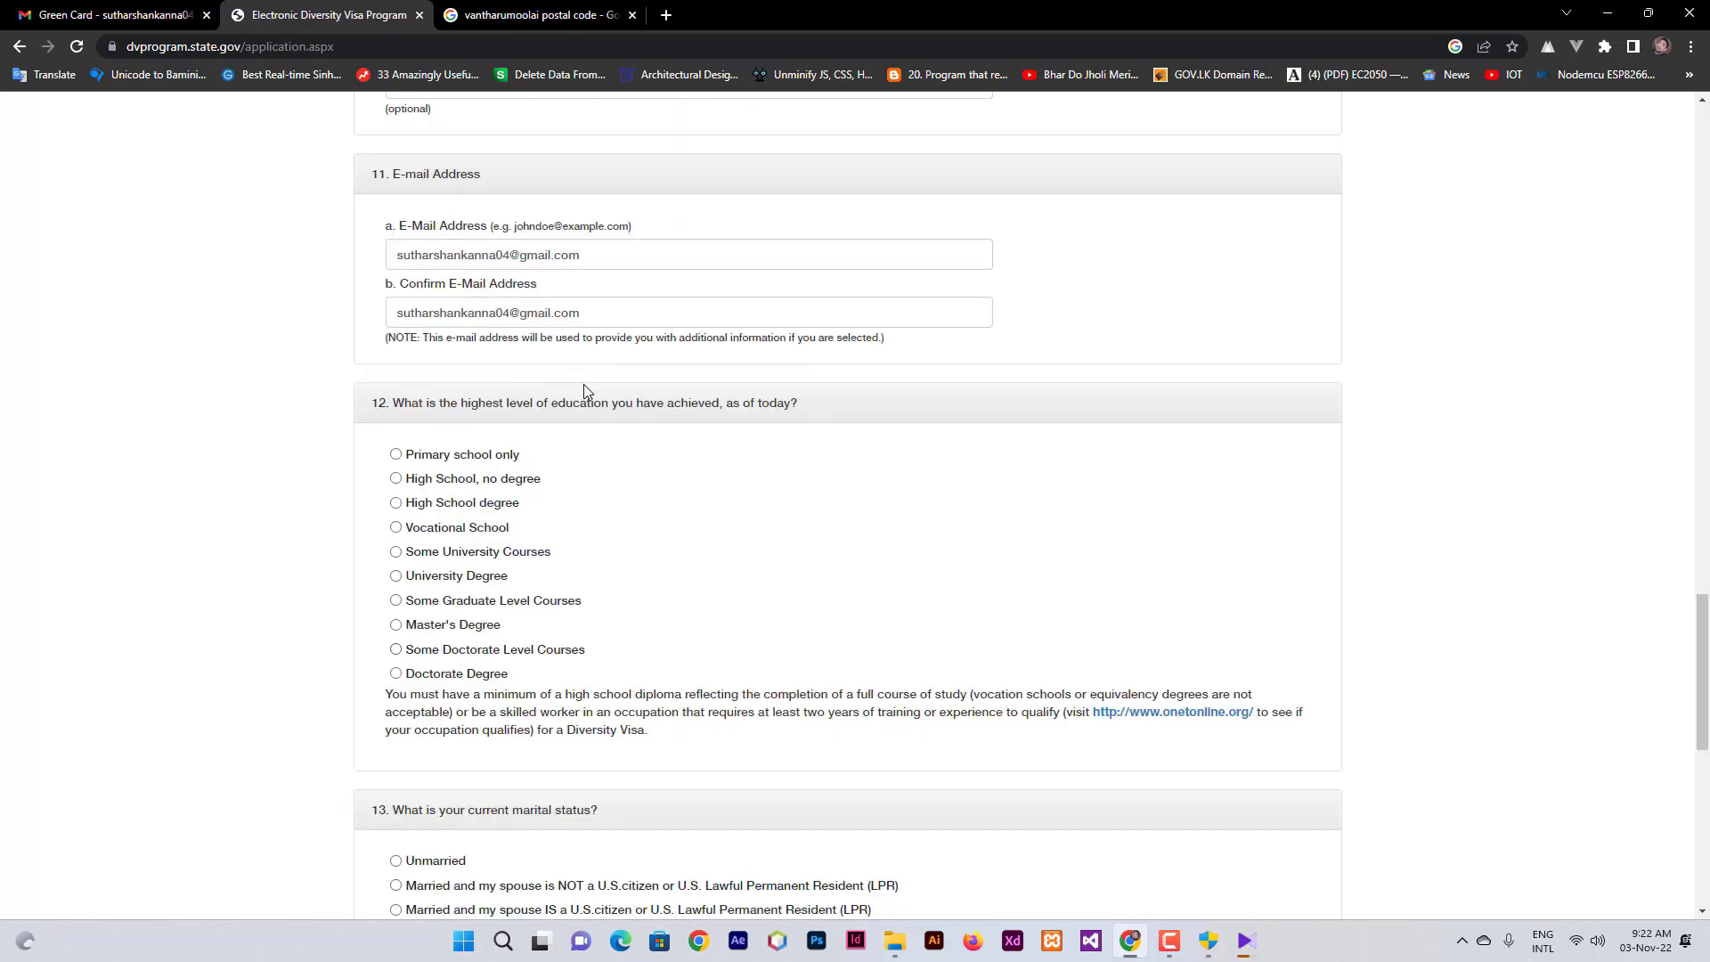
scroll(587, 397, "down", 1)
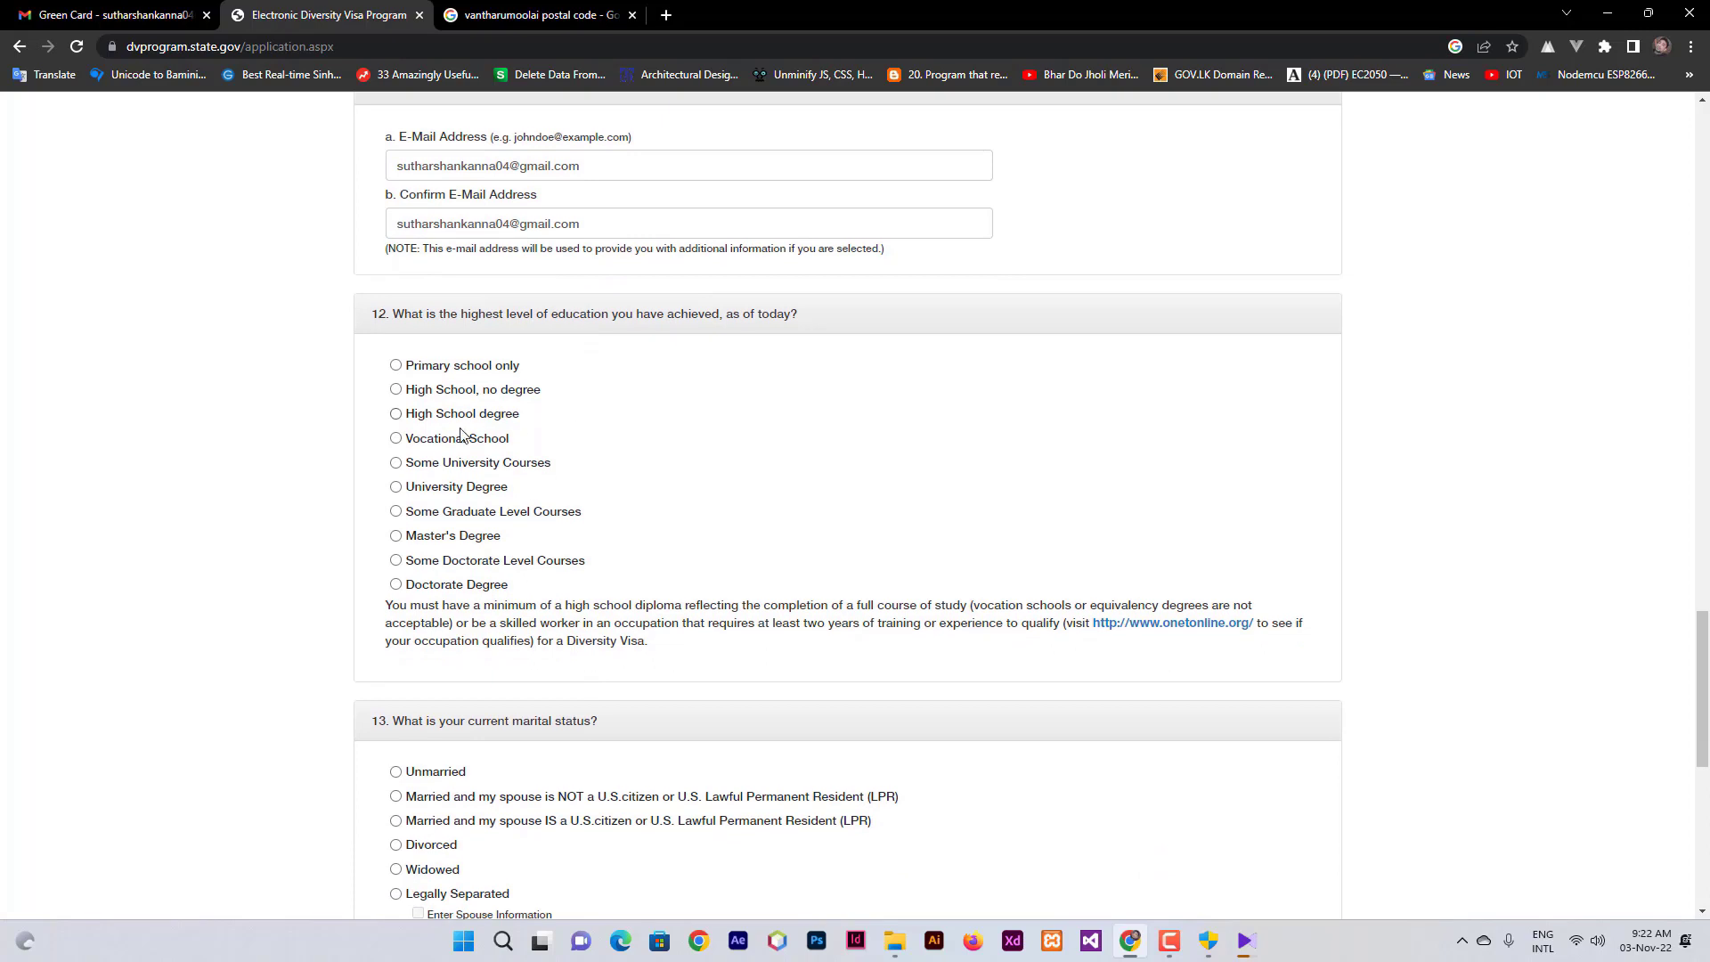
left_click(395, 438)
scroll(783, 501, "down", 4)
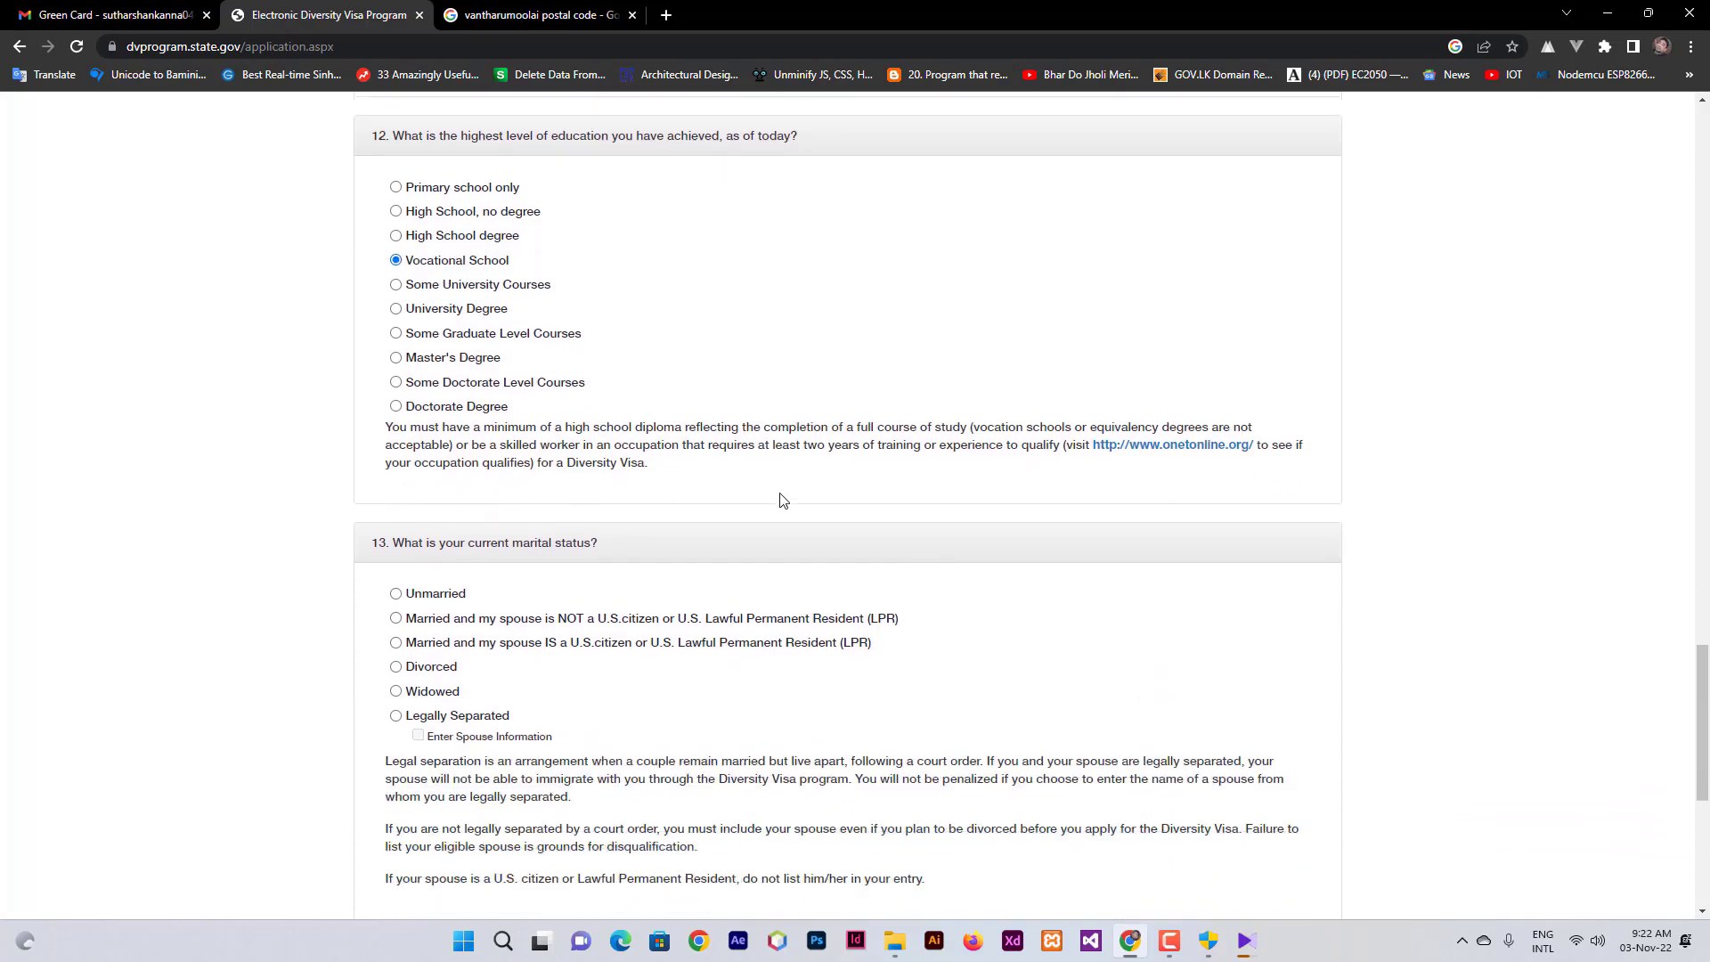
left_click(396, 416)
scroll(564, 442, "down", 2)
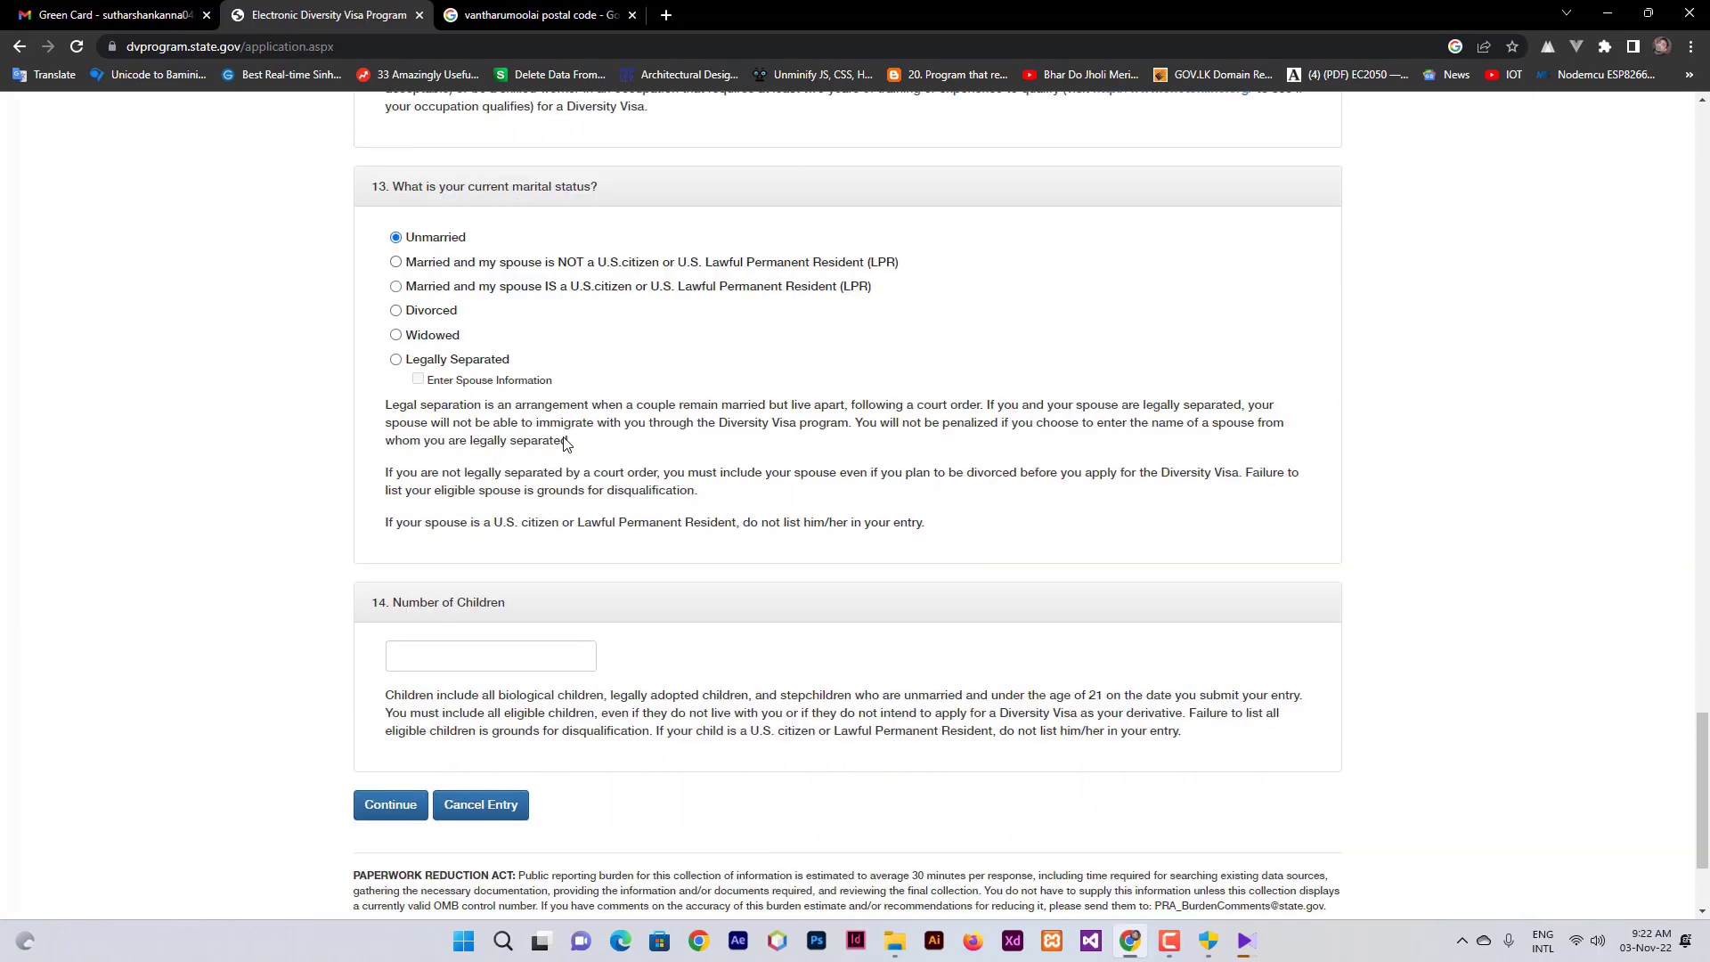
scroll(564, 442, "down", 1)
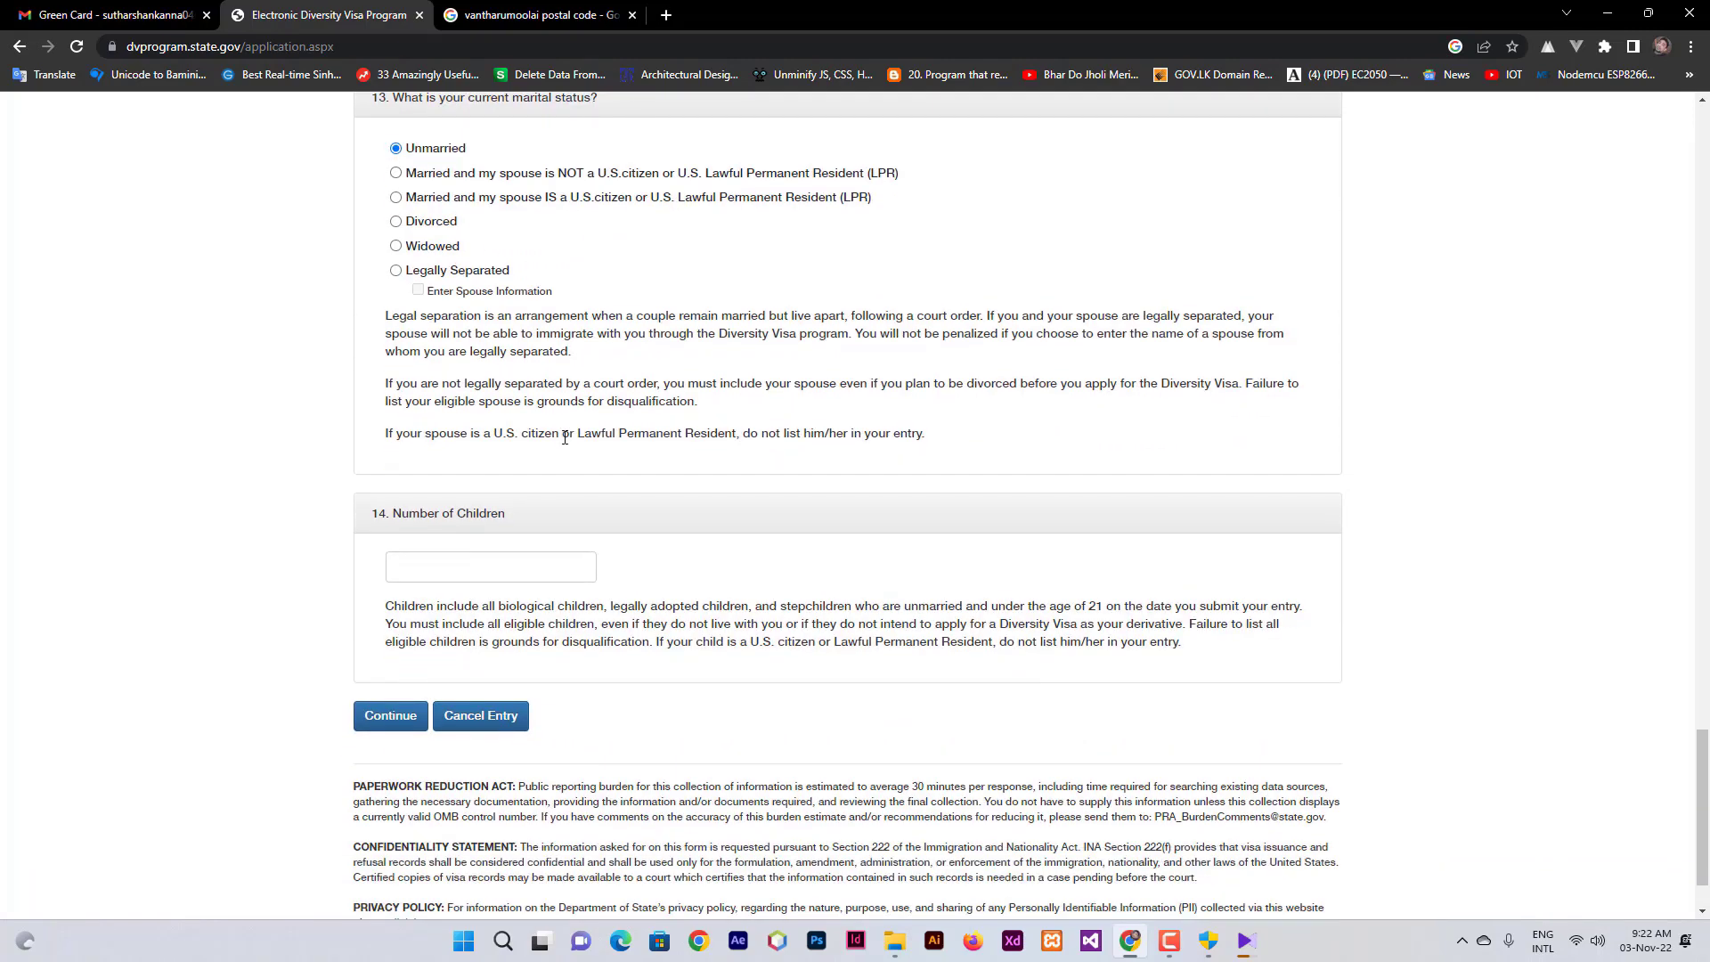
scroll(564, 438, "up", 20)
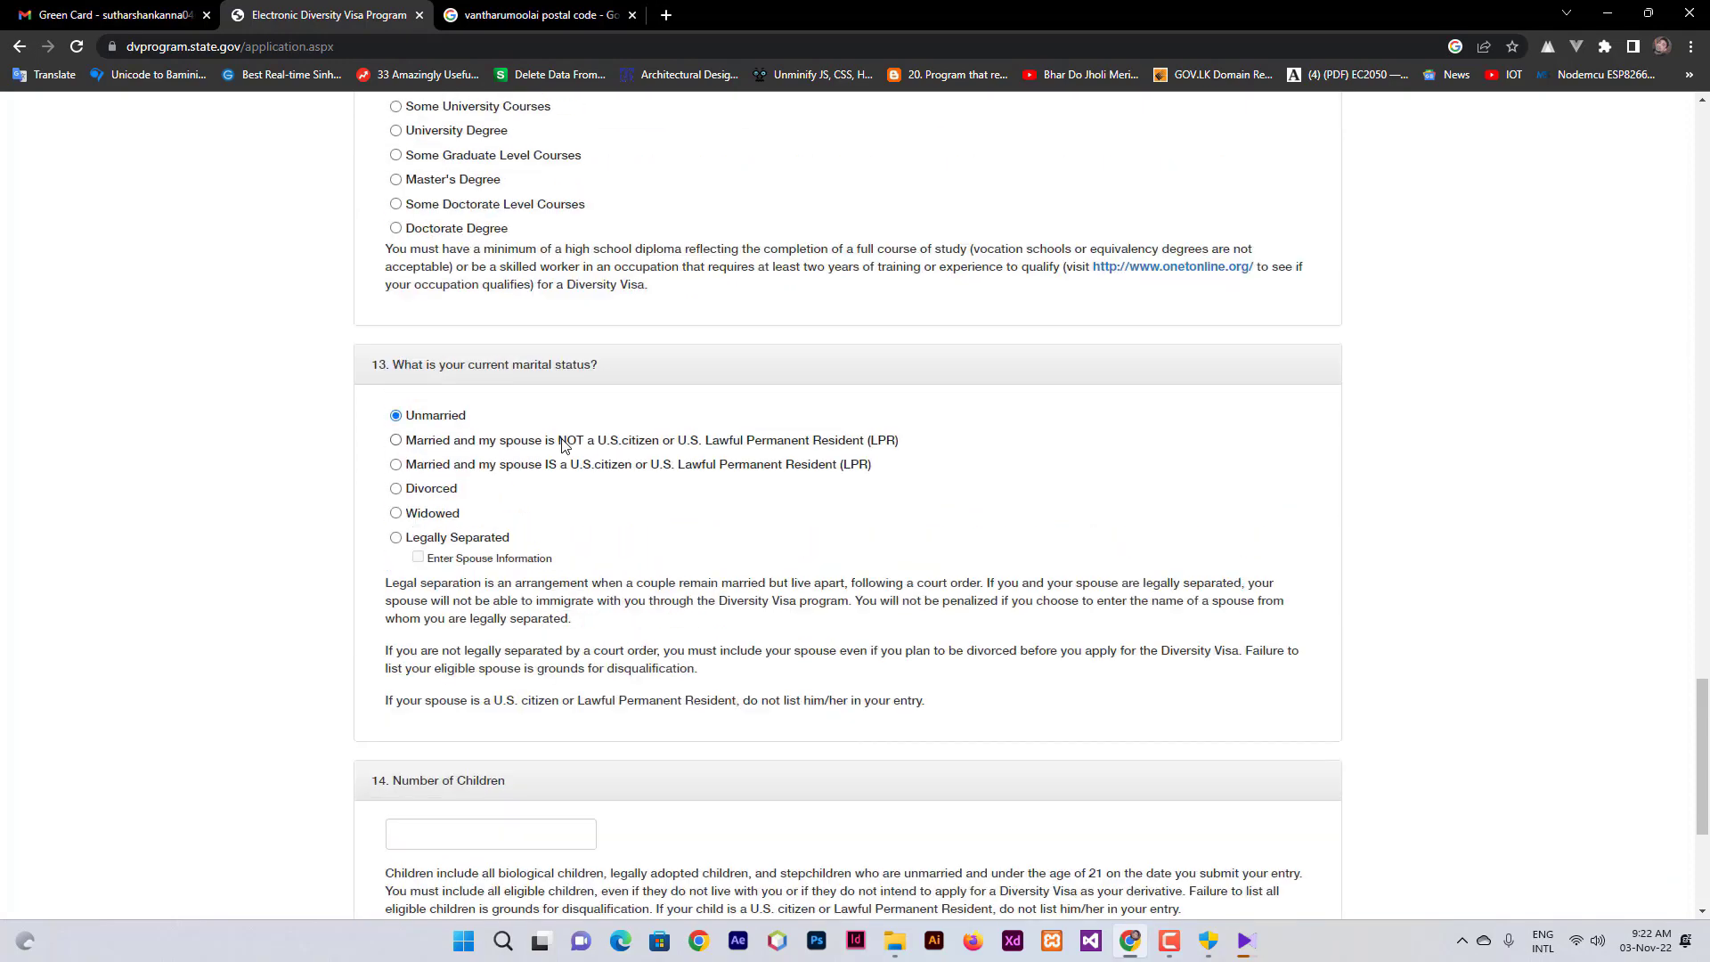
scroll(545, 456, "up", 15)
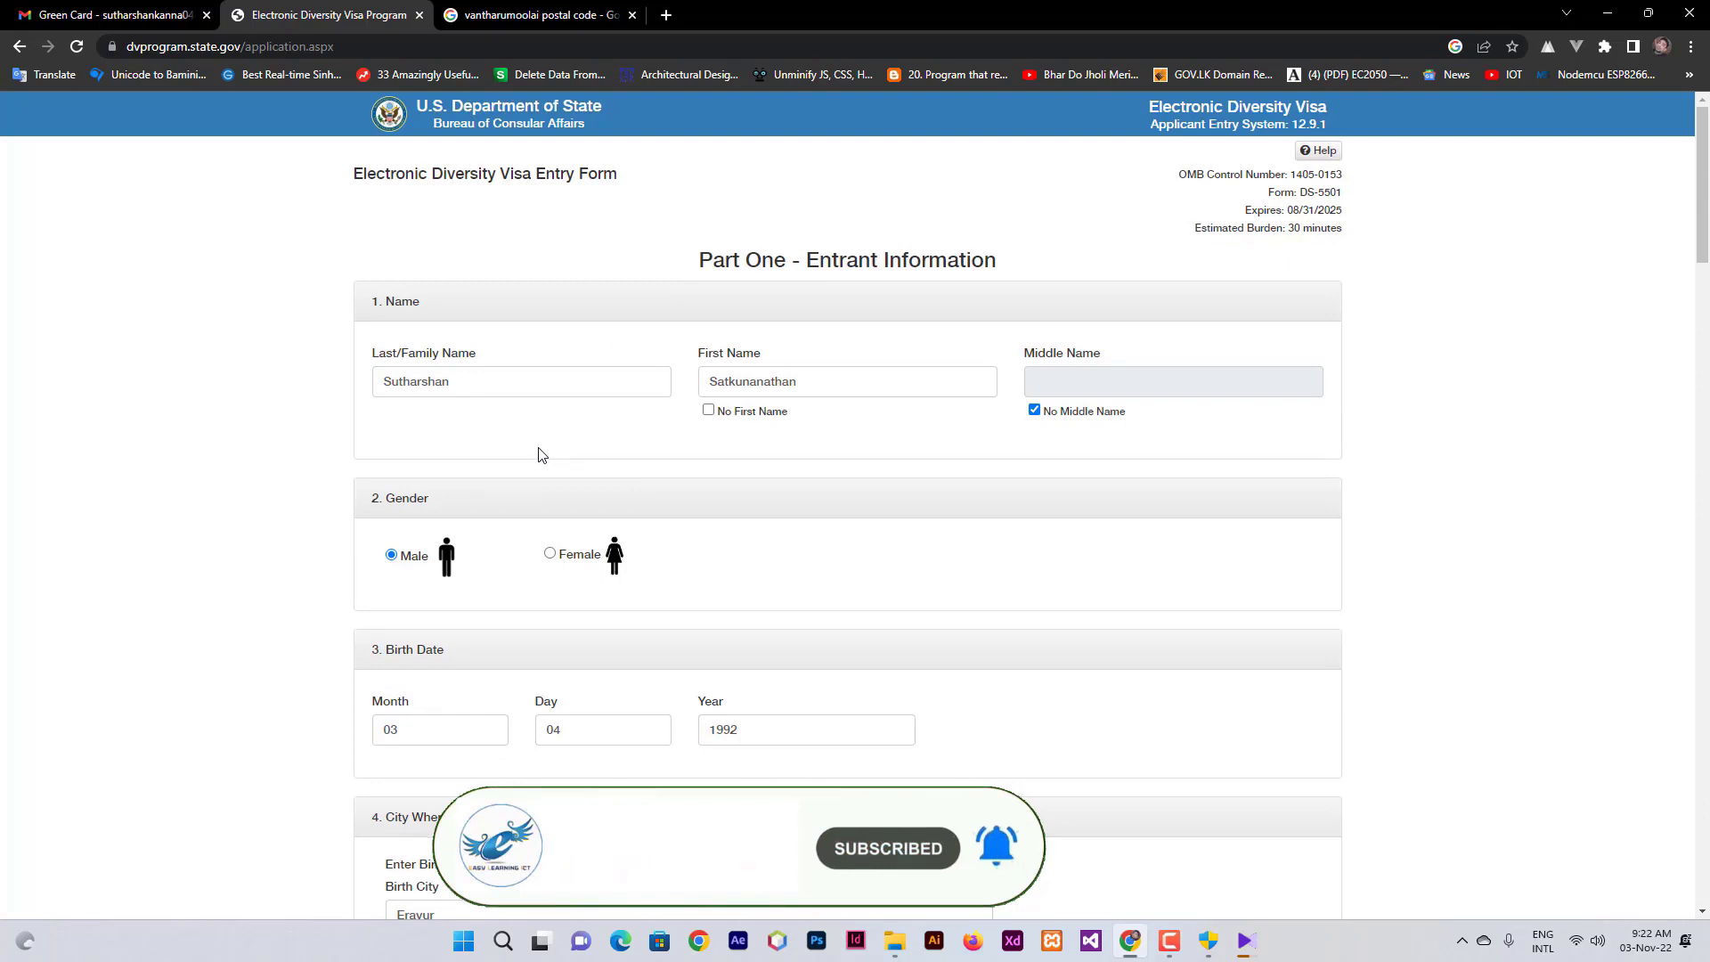
- Scroll through every Part One section, then Continue to the read-only review
scroll(541, 455, "down", 2)
scroll(541, 456, "down", 2)
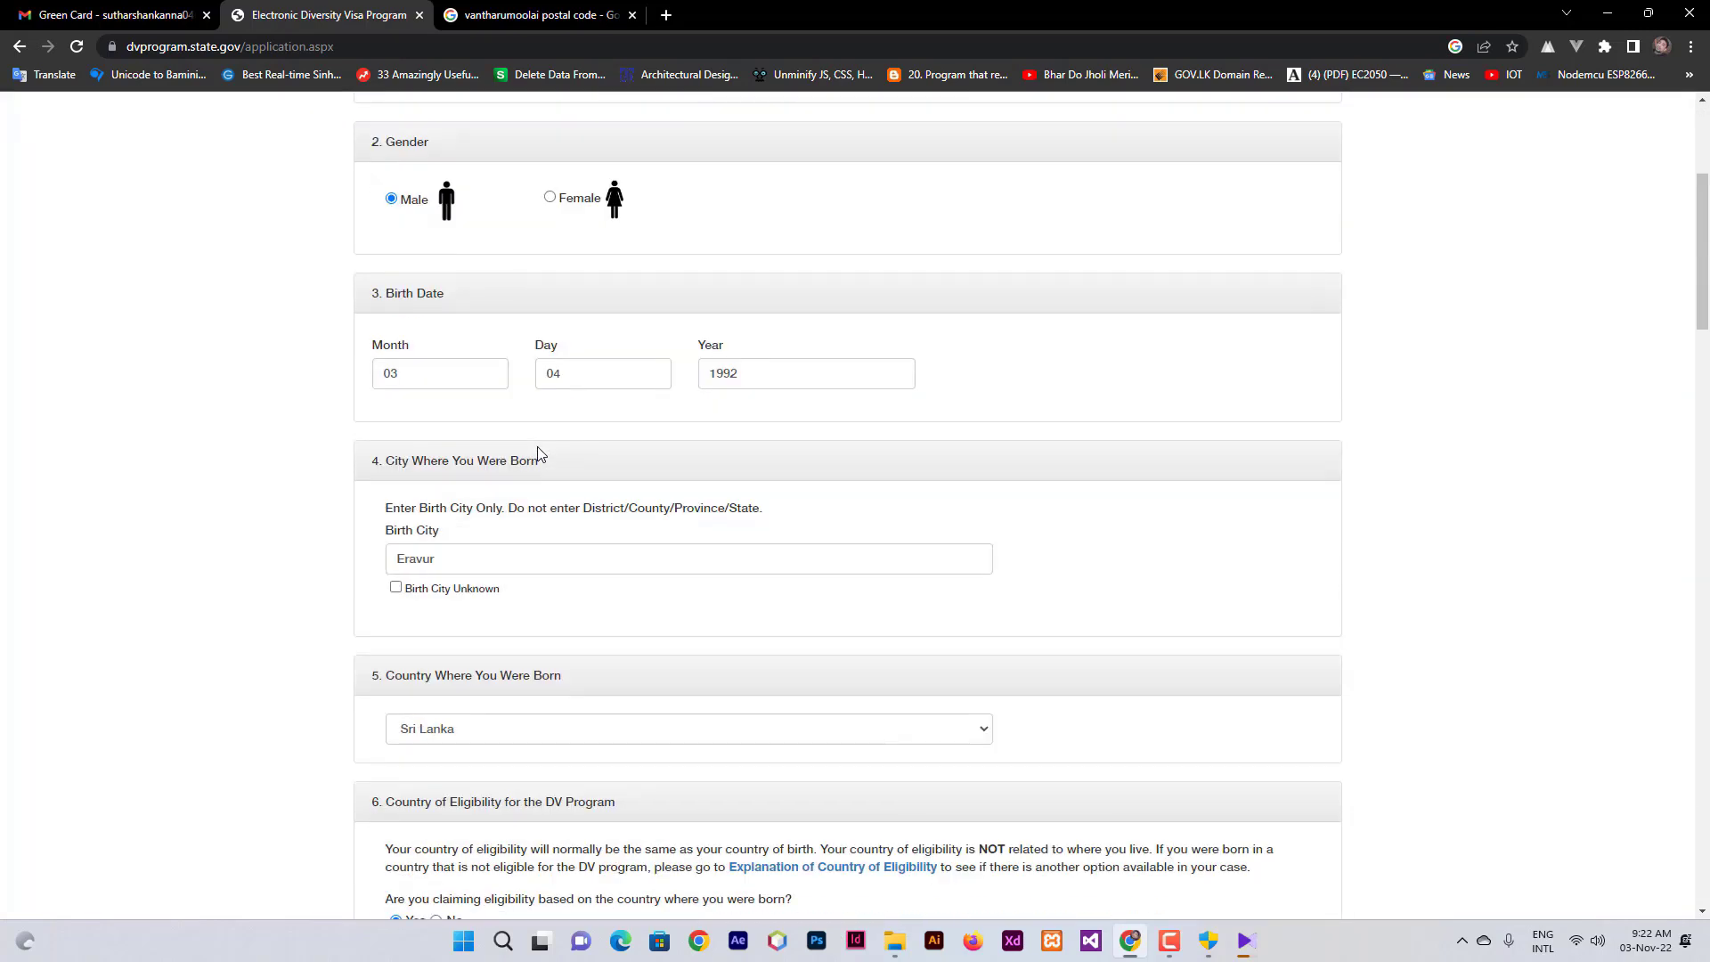
scroll(540, 455, "down", 2)
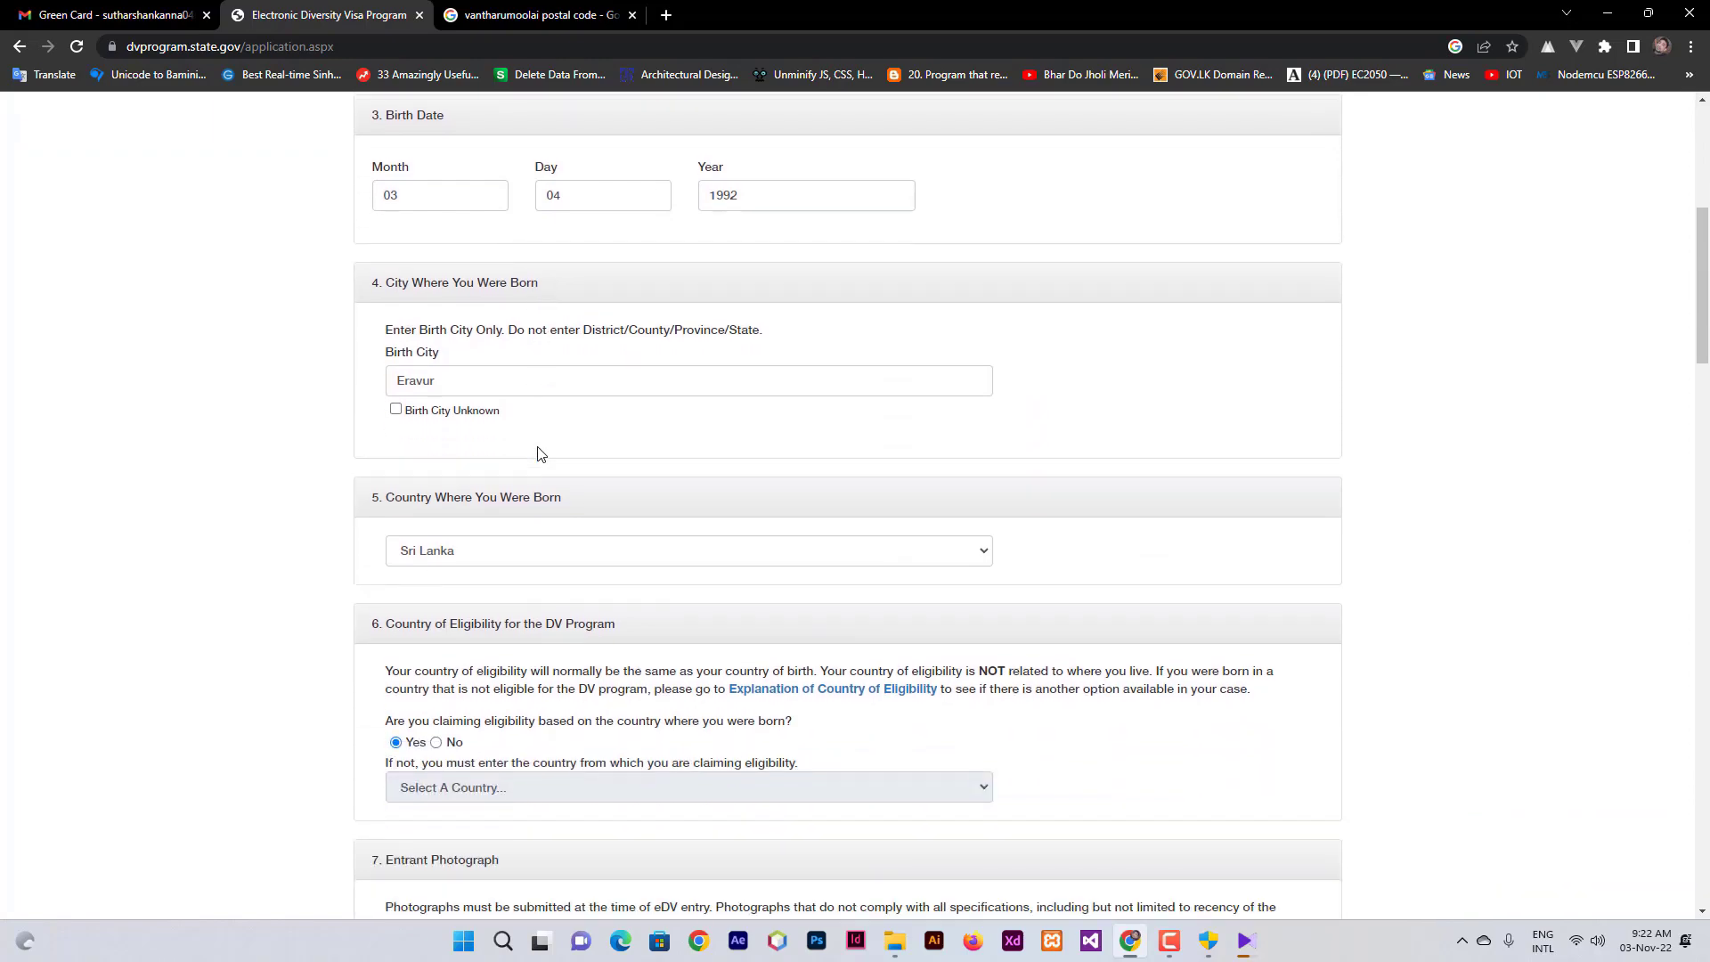
scroll(541, 455, "down", 3)
scroll(538, 453, "down", 9)
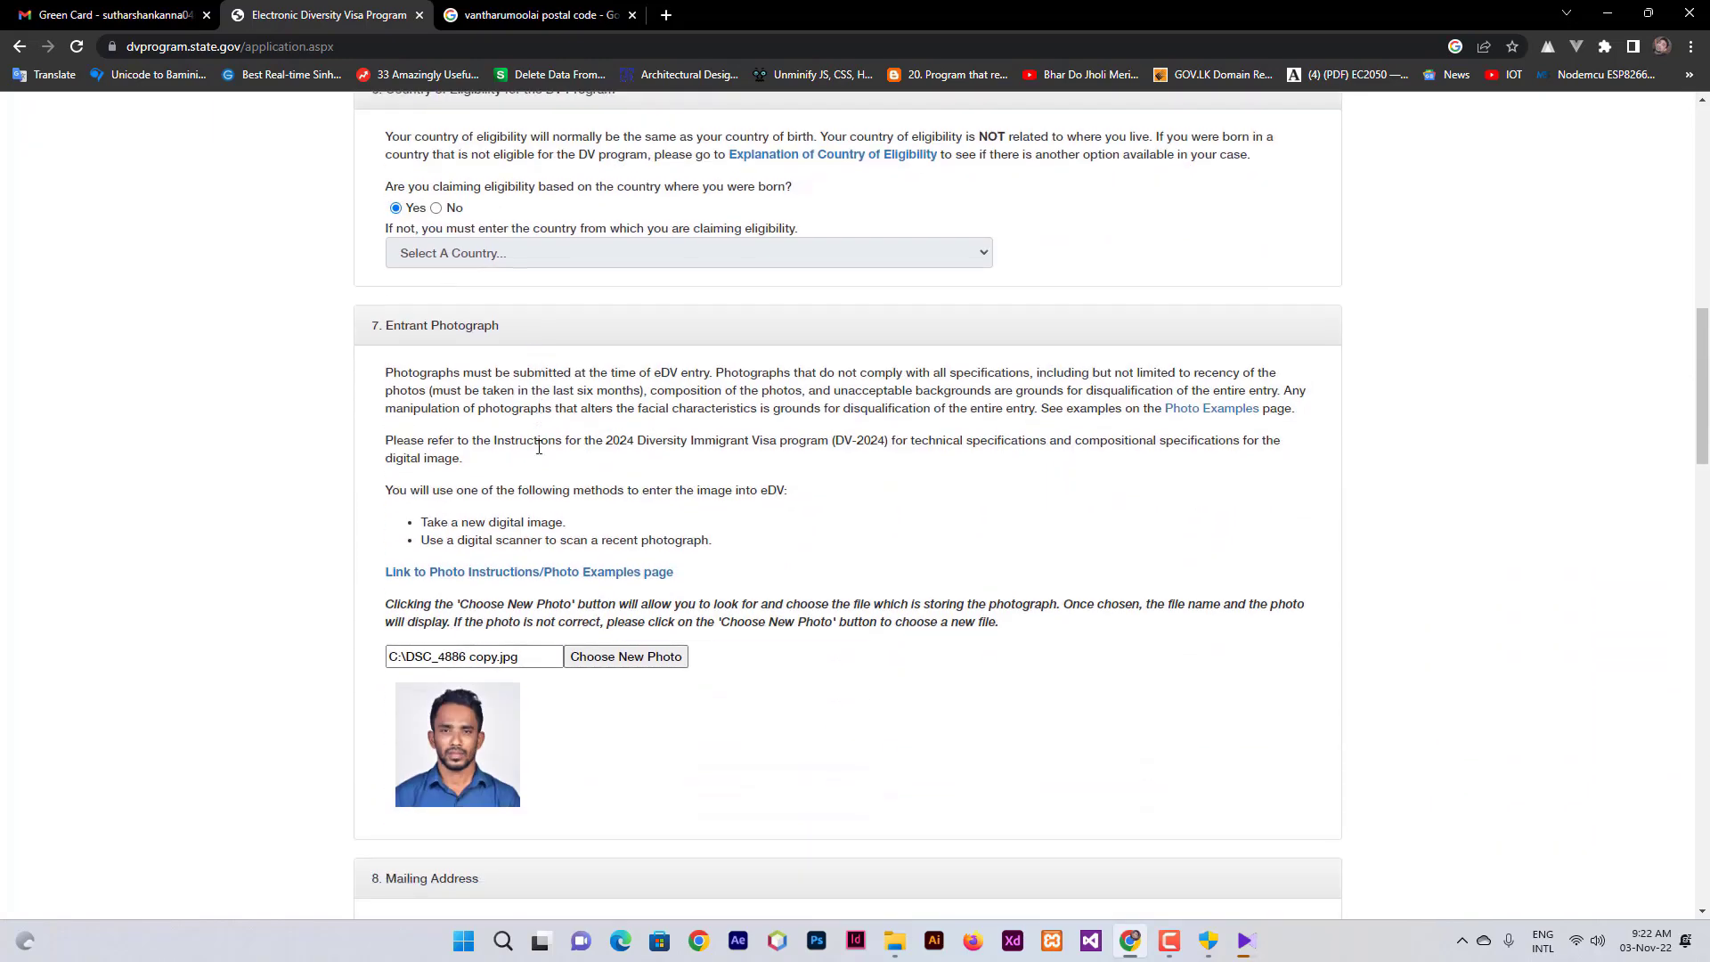
scroll(538, 447, "down", 1)
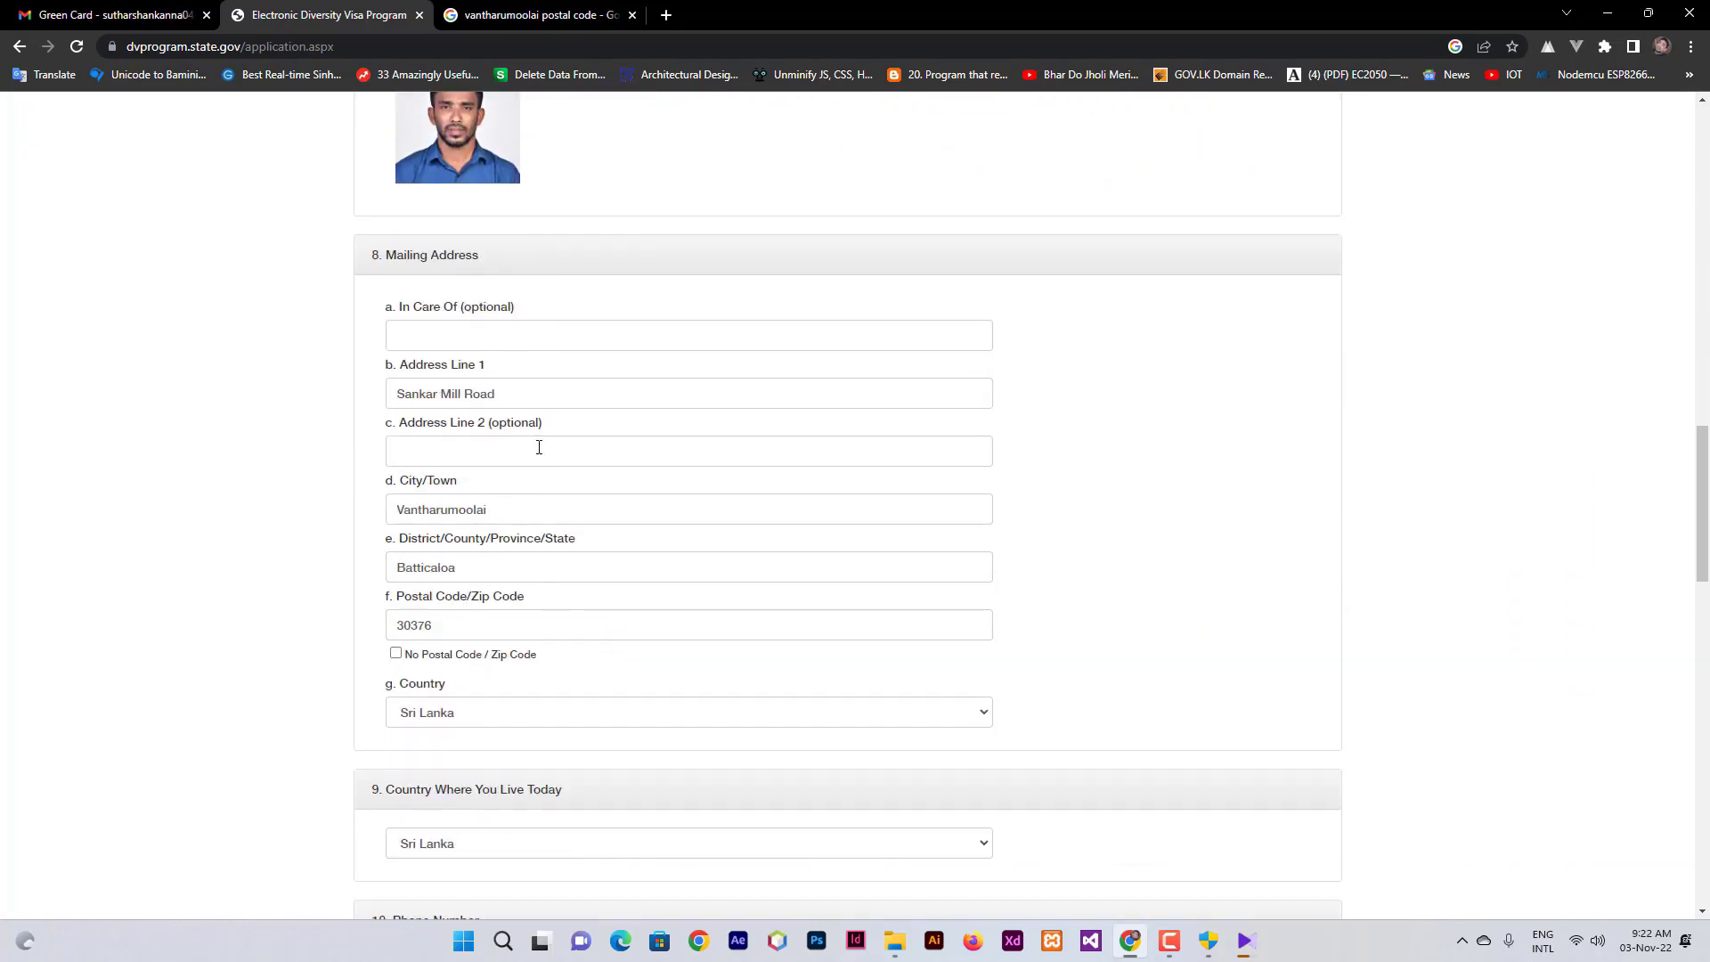
scroll(539, 447, "down", 2)
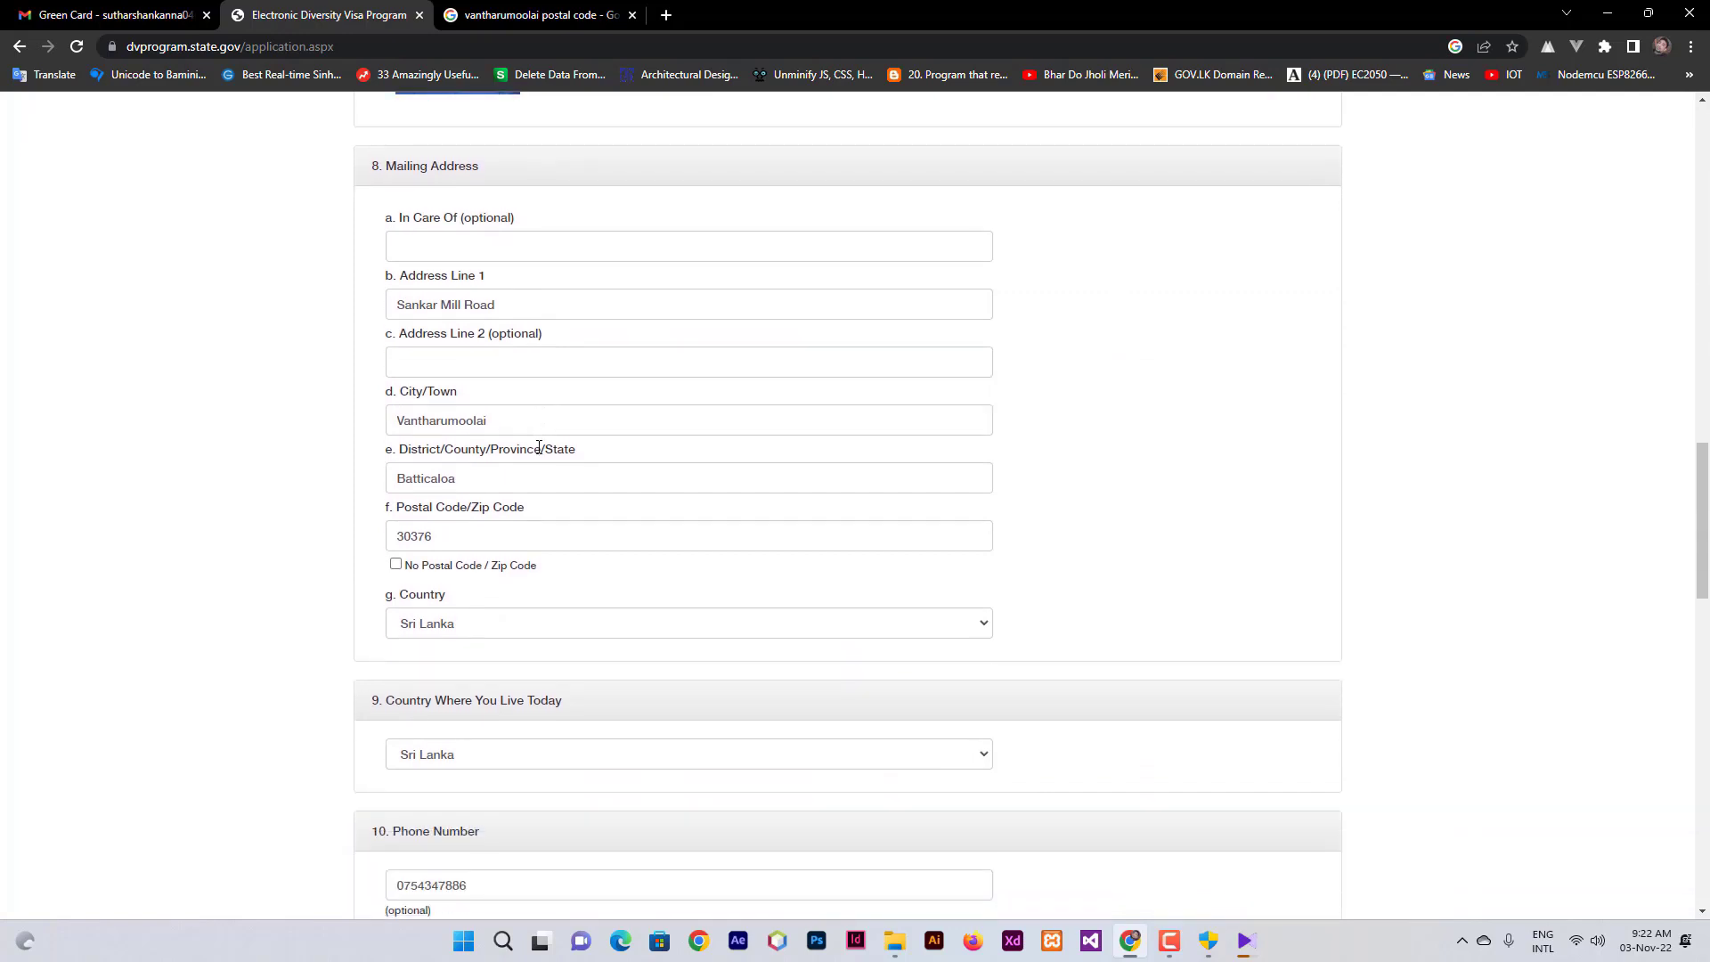
scroll(539, 447, "down", 4)
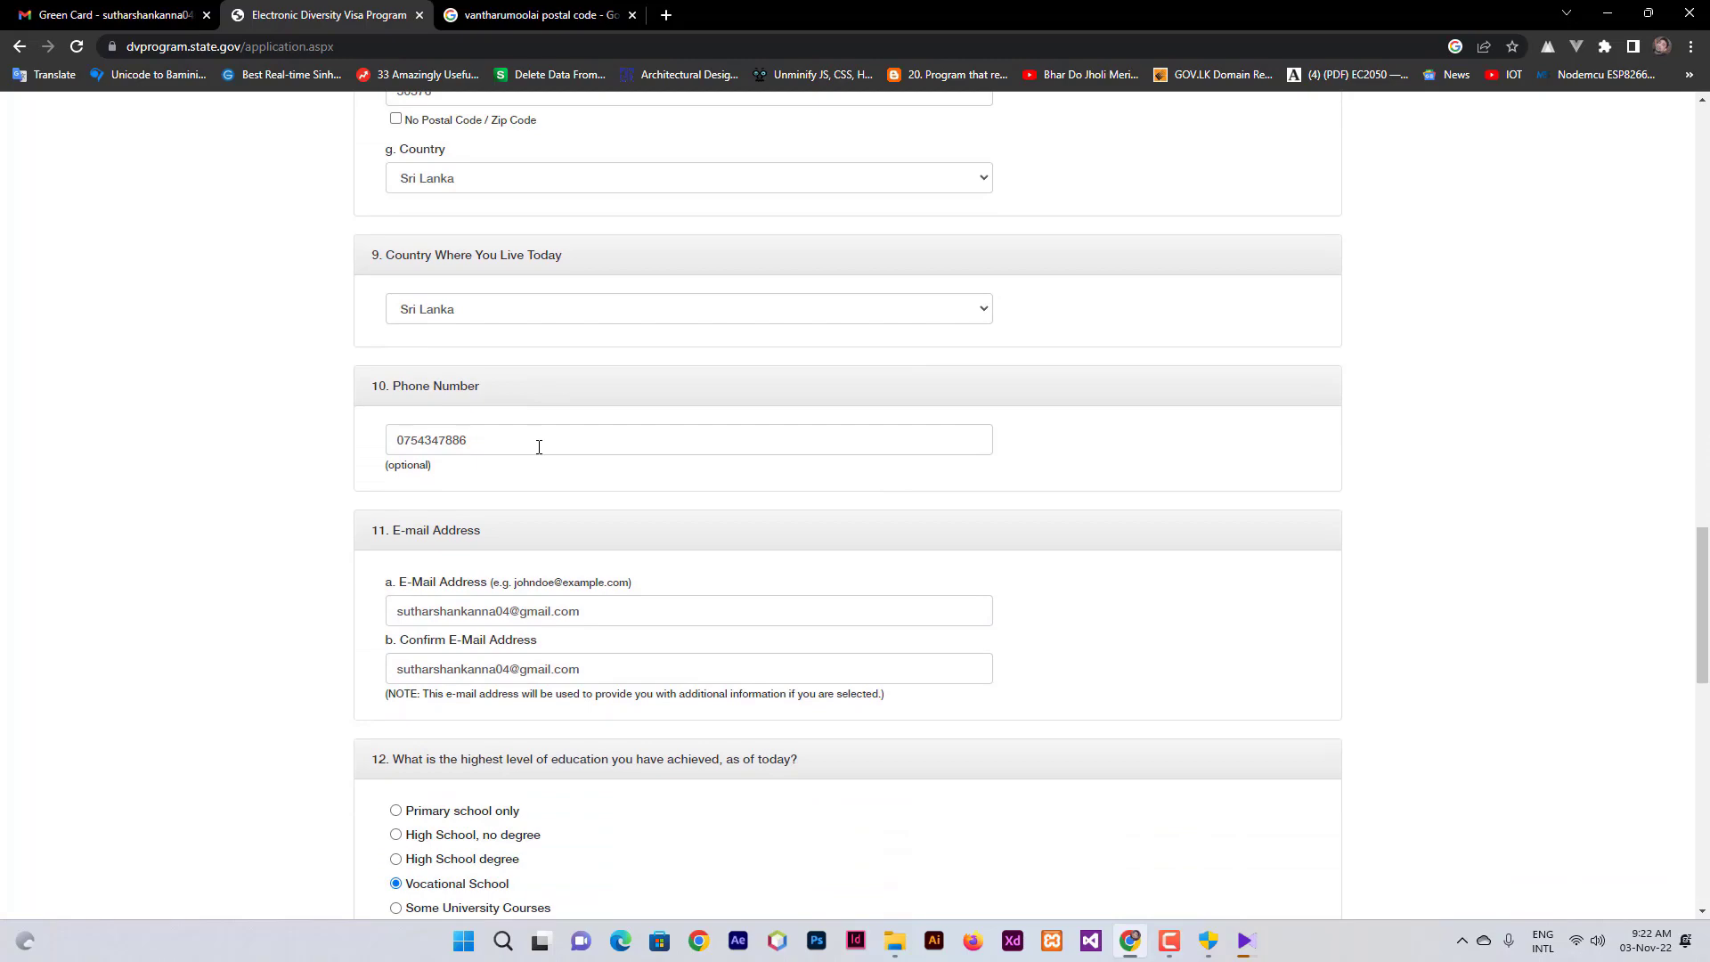
scroll(539, 448, "down", 2)
scroll(539, 447, "down", 8)
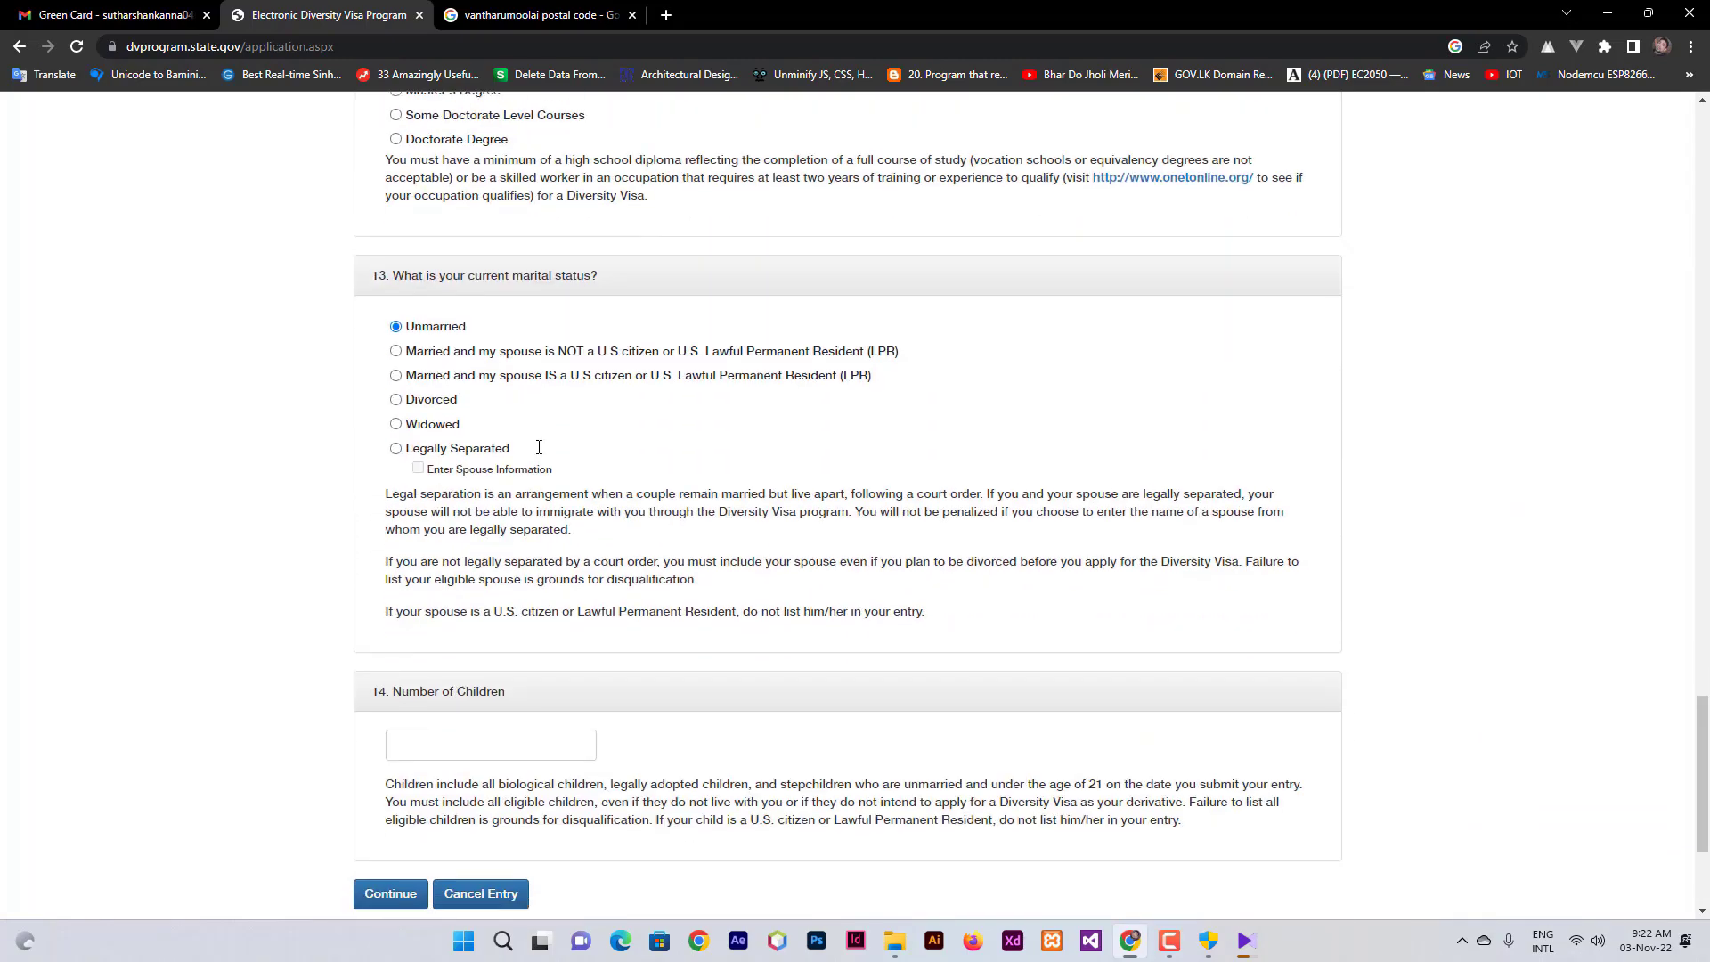
scroll(539, 447, "down", 3)
left_click(372, 620)
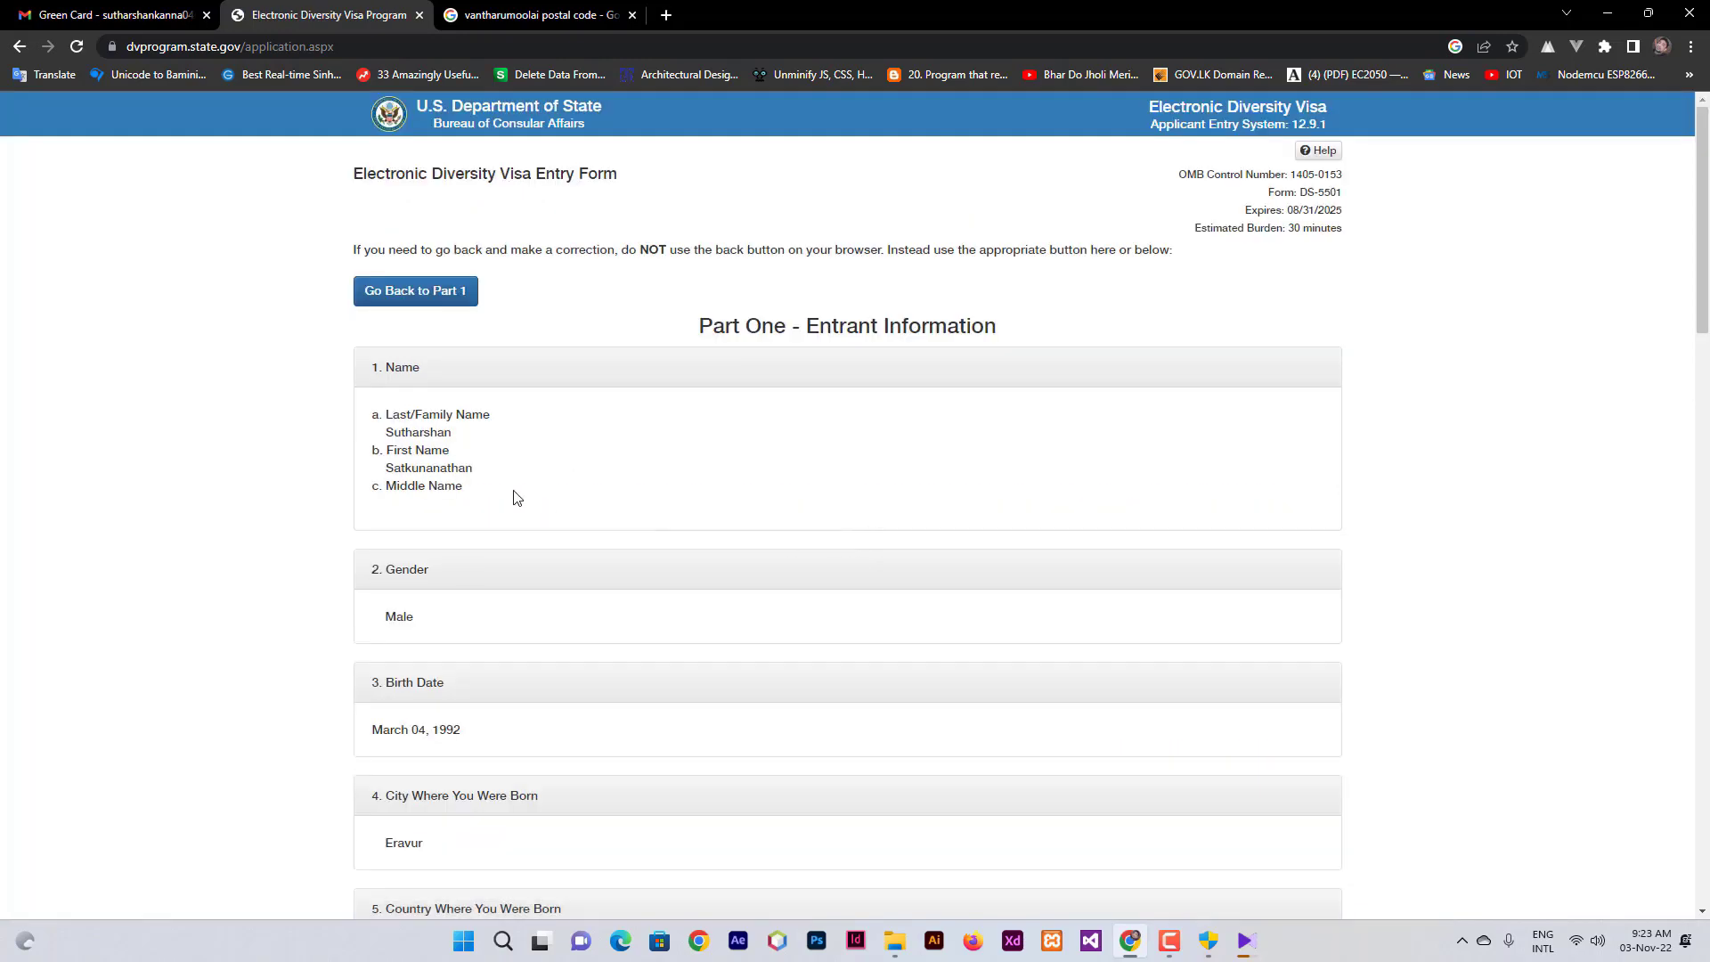
scroll(516, 497, "down", 10)
scroll(517, 497, "down", 10)
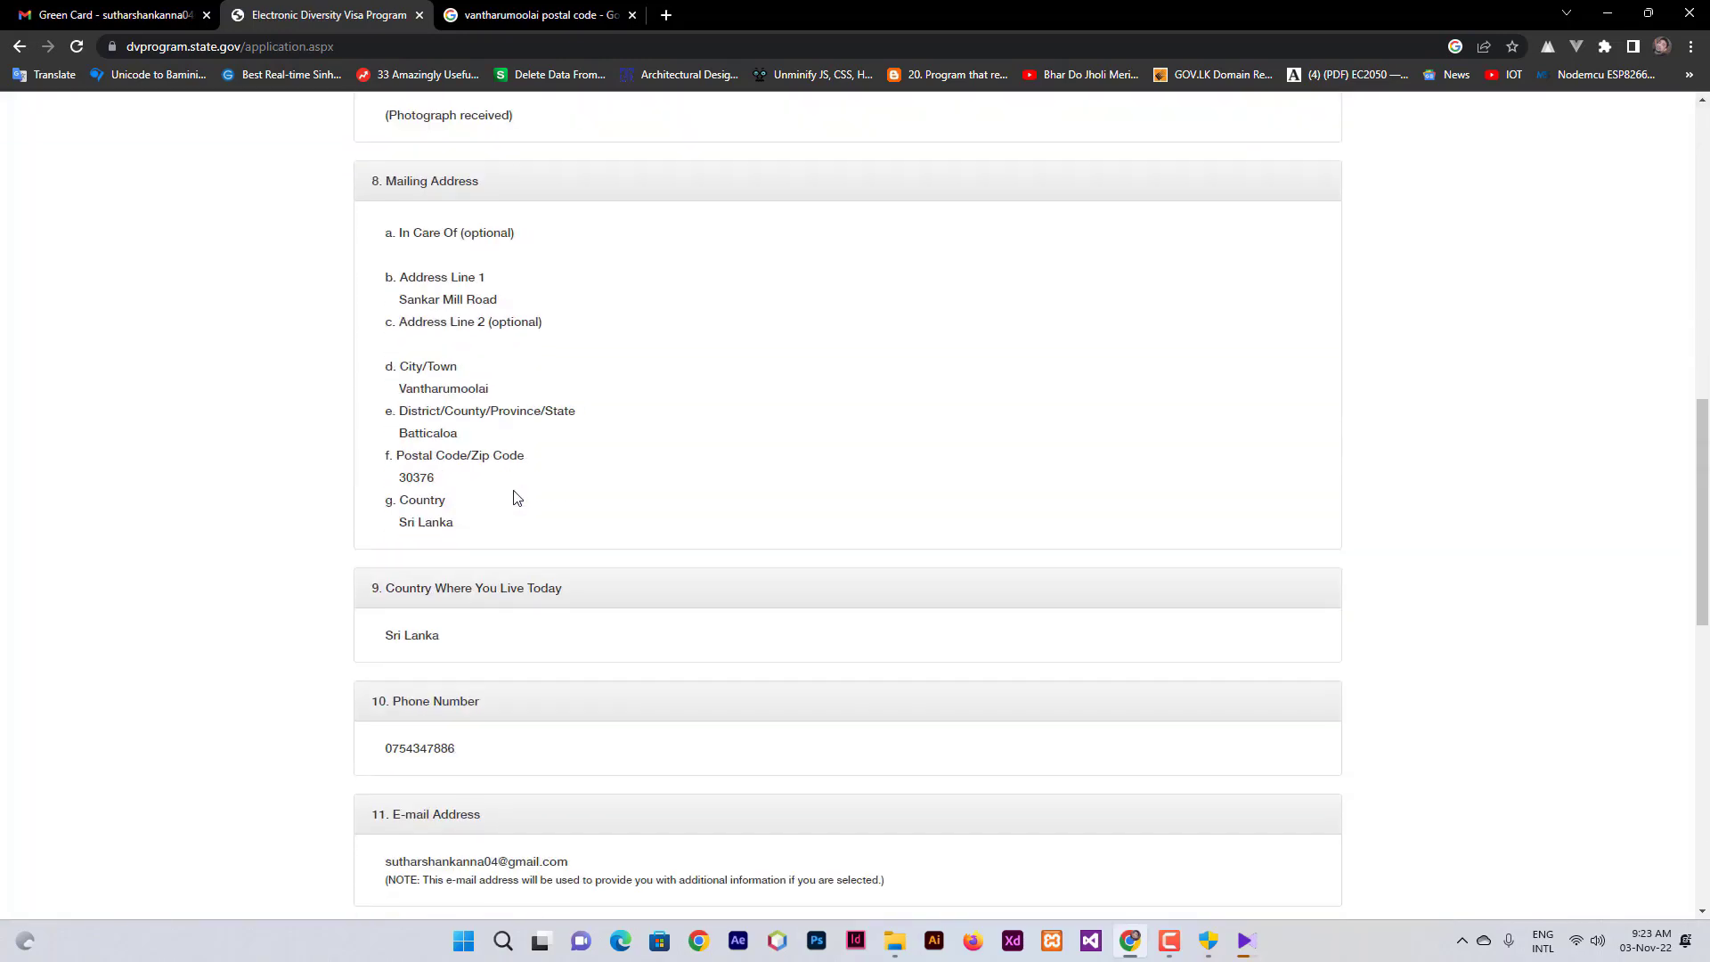
scroll(517, 497, "down", 1)
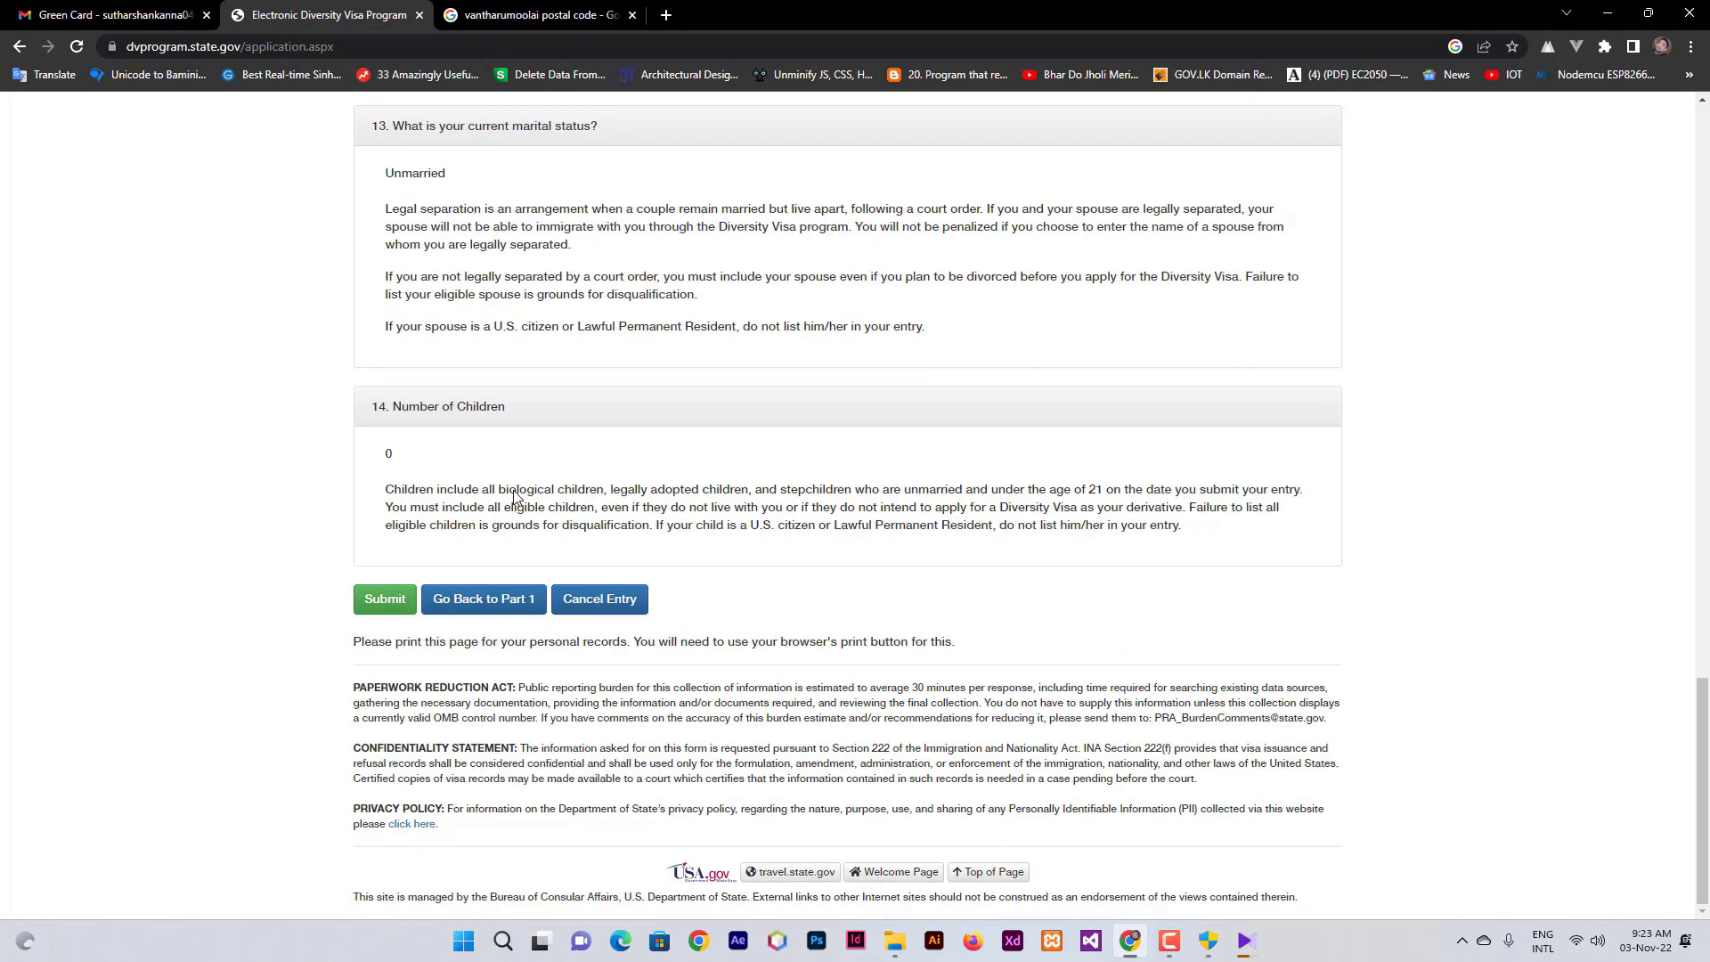
scroll(515, 497, "up", 4)
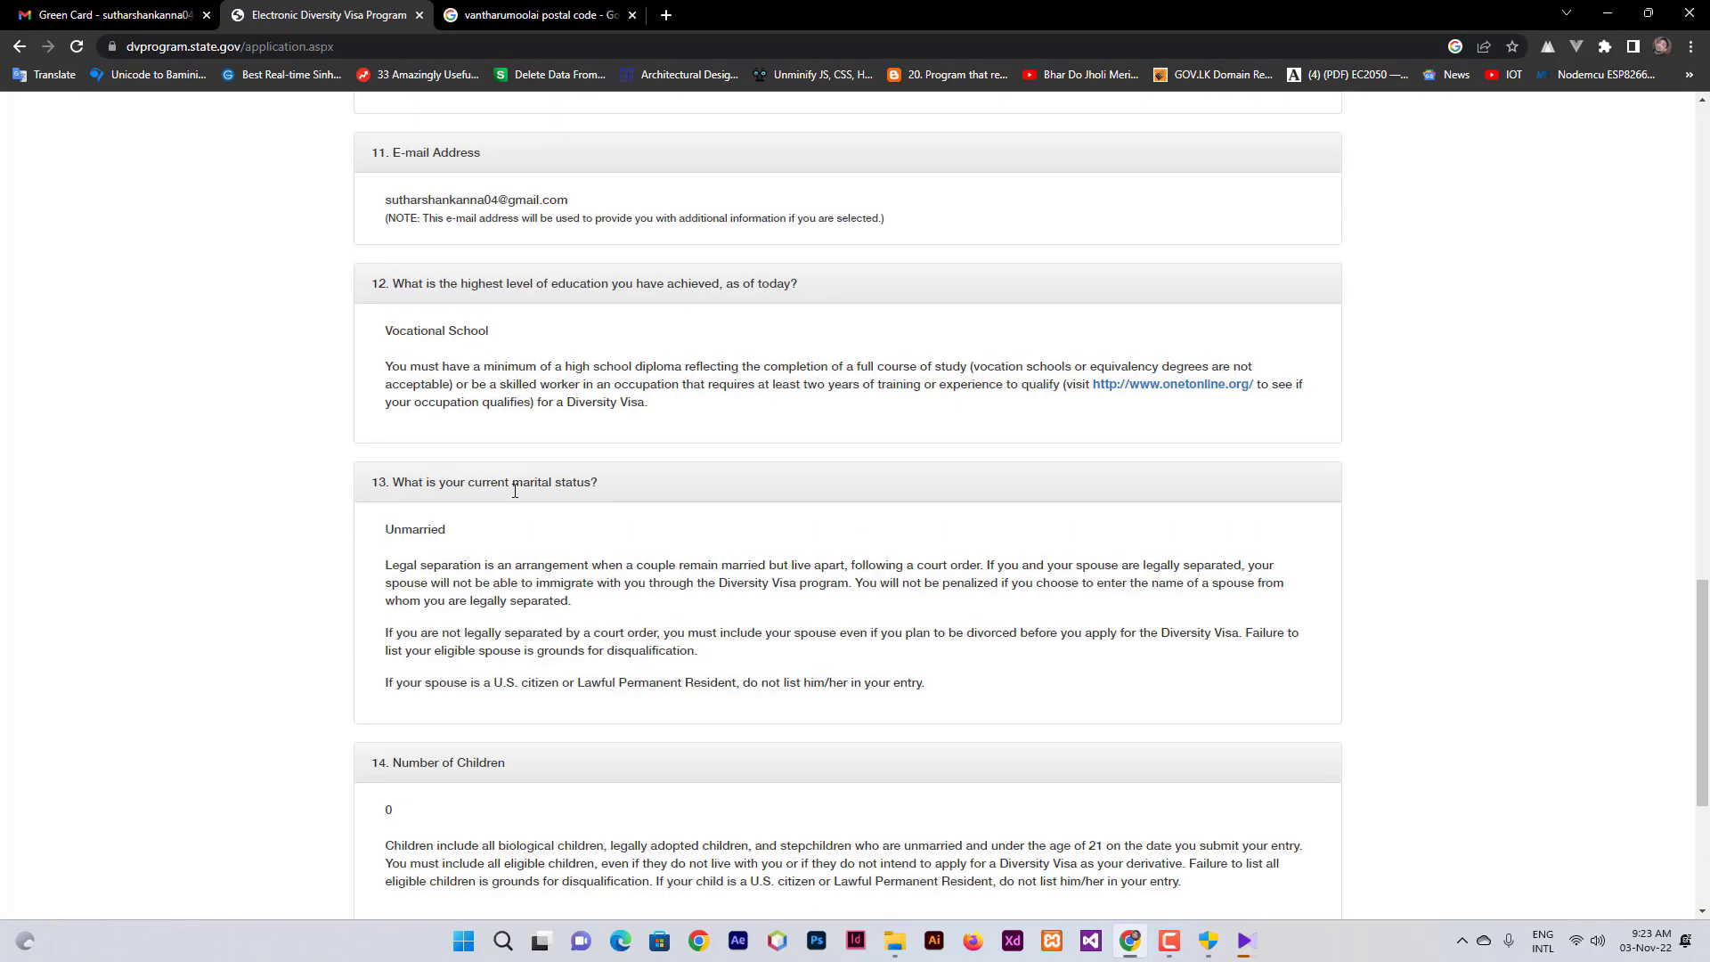
scroll(514, 495, "down", 2)
scroll(515, 497, "up", 20)
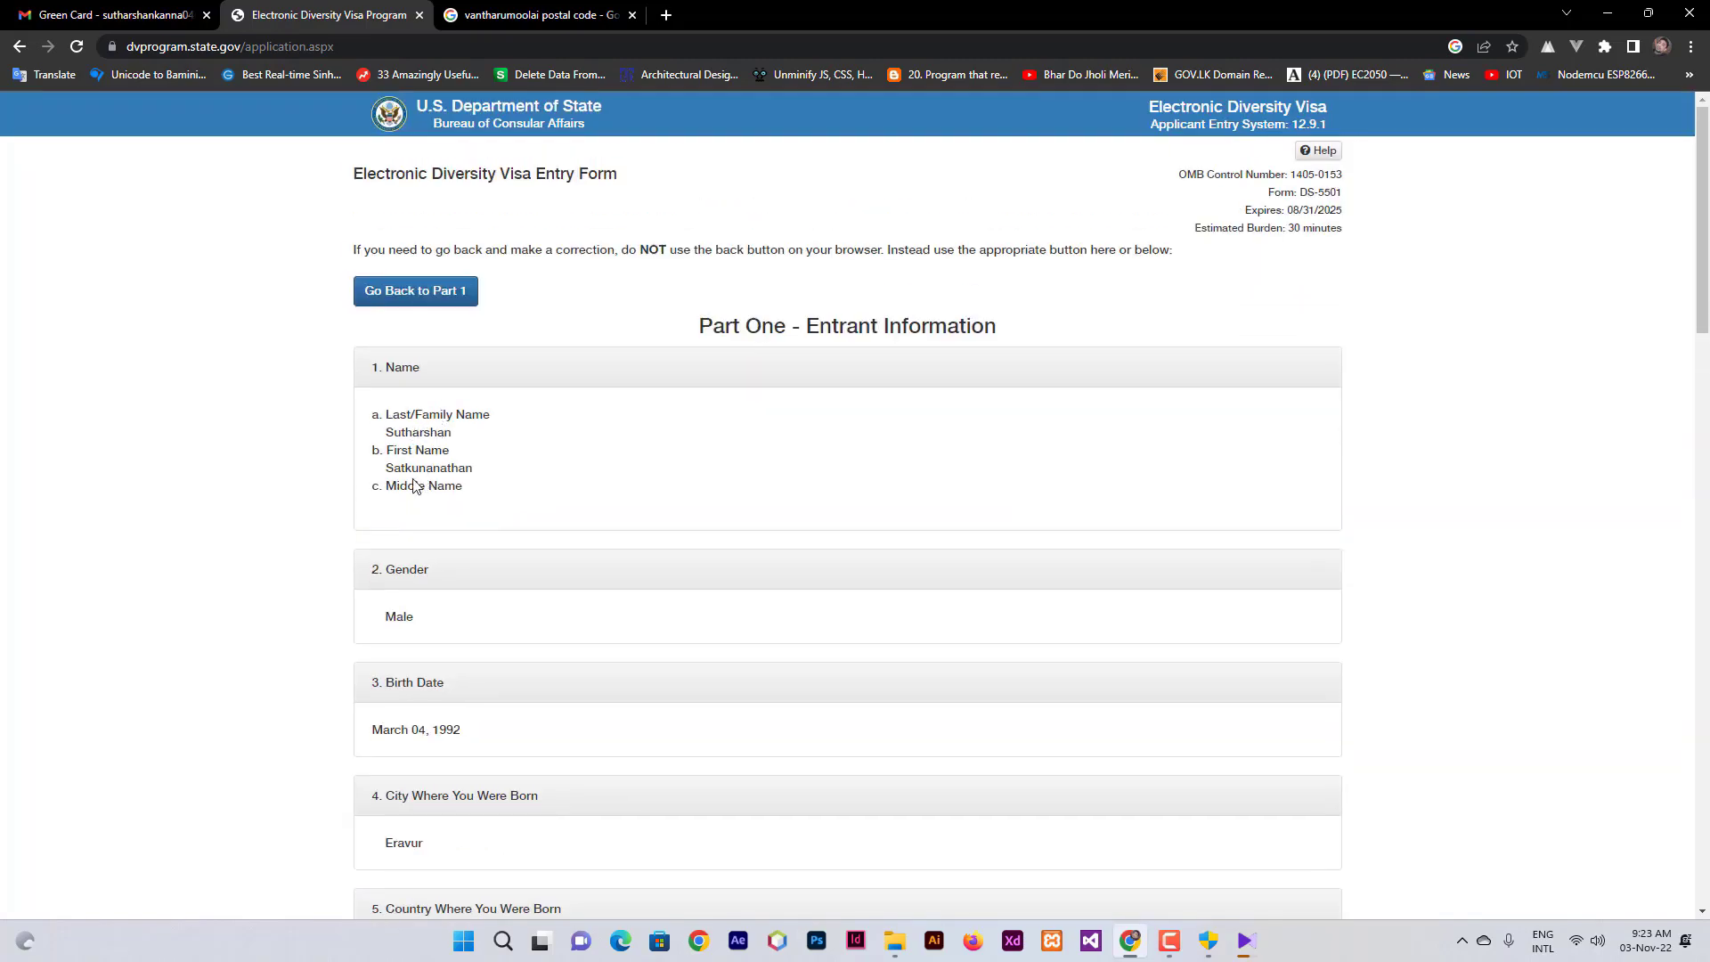
scroll(458, 481, "down", 2)
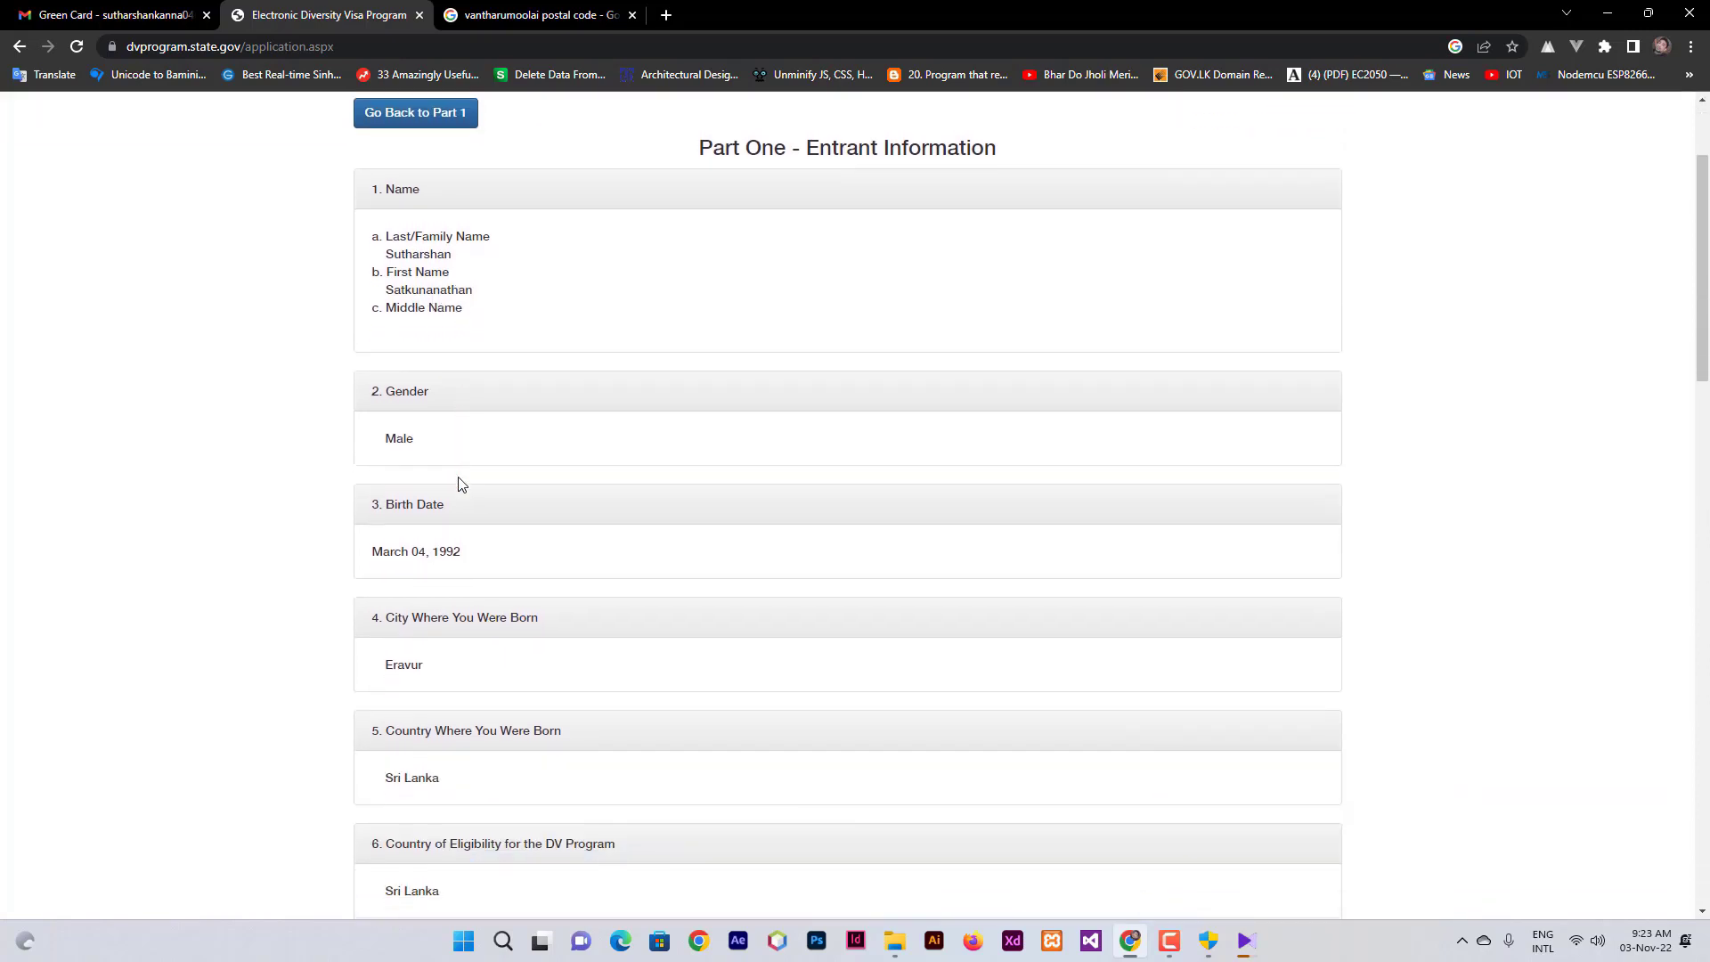
scroll(462, 484, "up", 1)
scroll(461, 484, "down", 2)
scroll(461, 484, "down", 1)
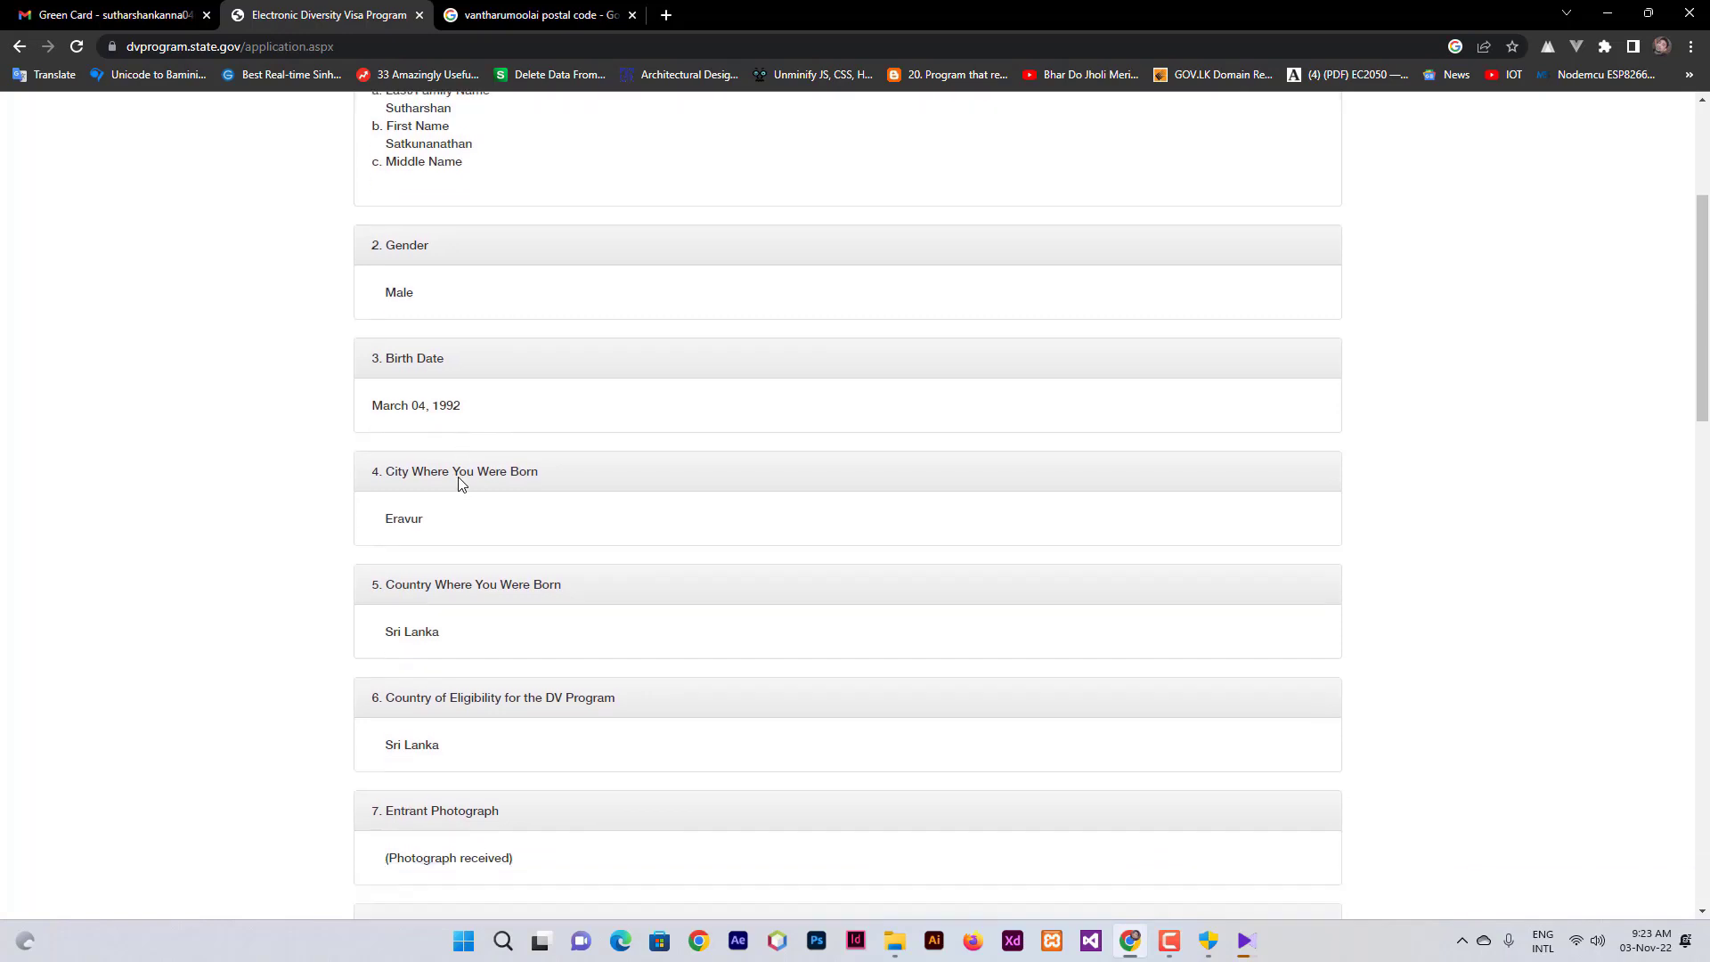
scroll(462, 484, "down", 4)
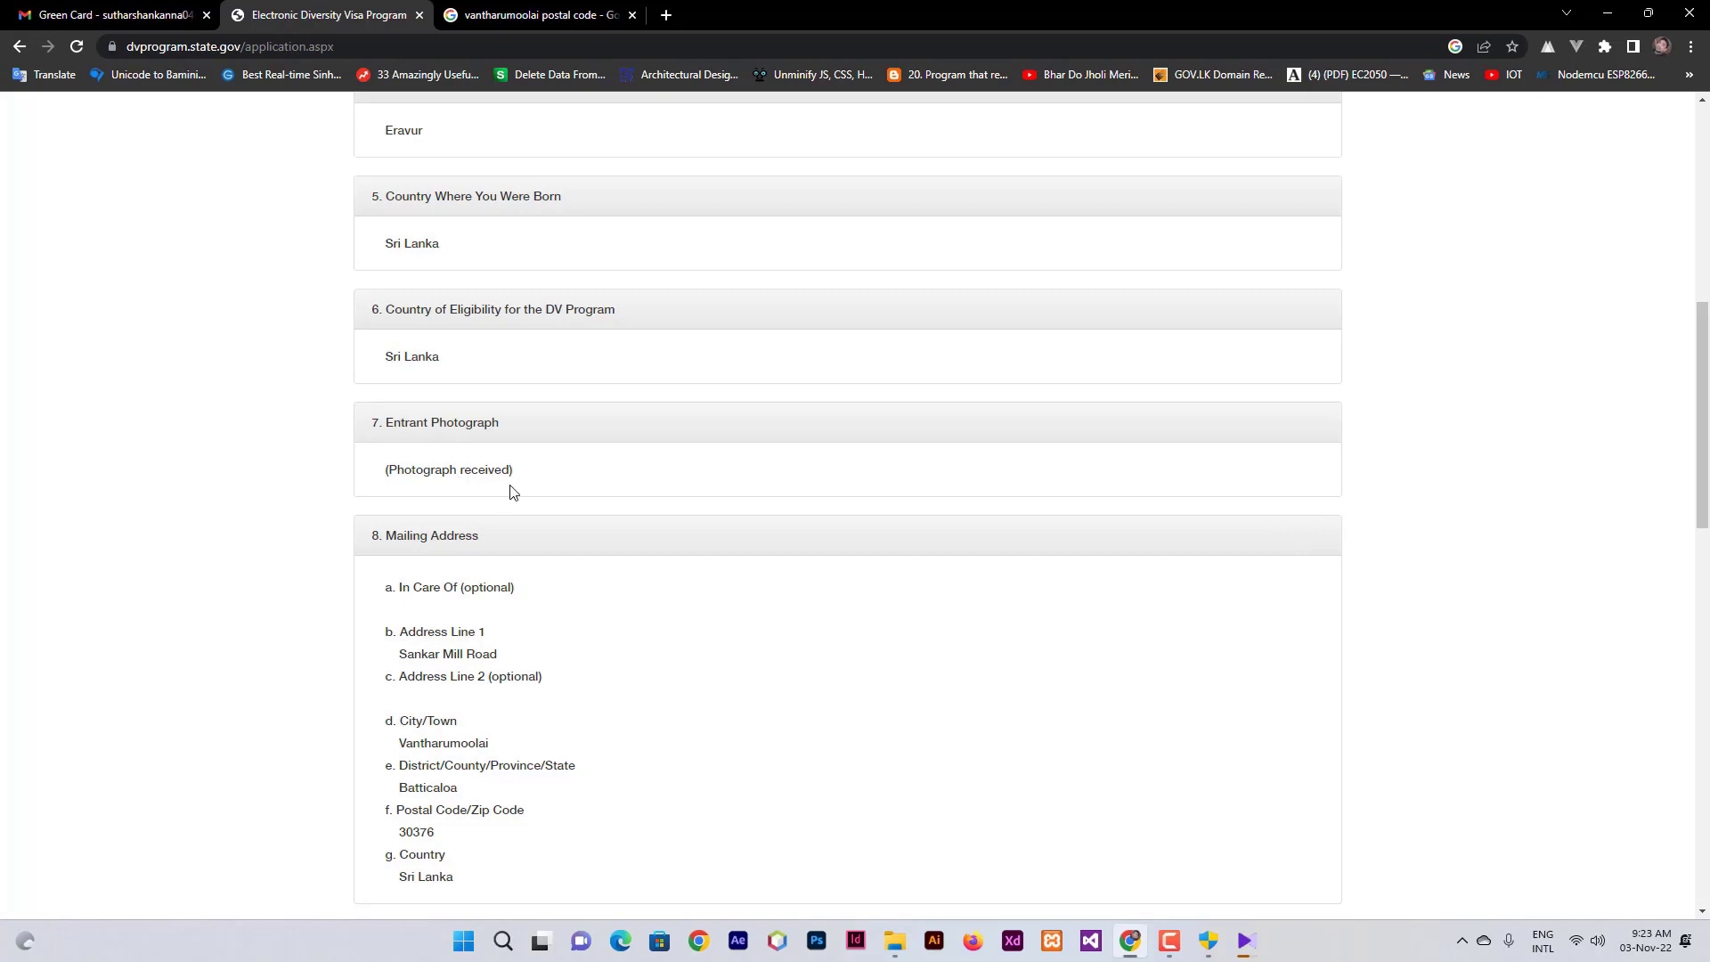
scroll(514, 493, "down", 1)
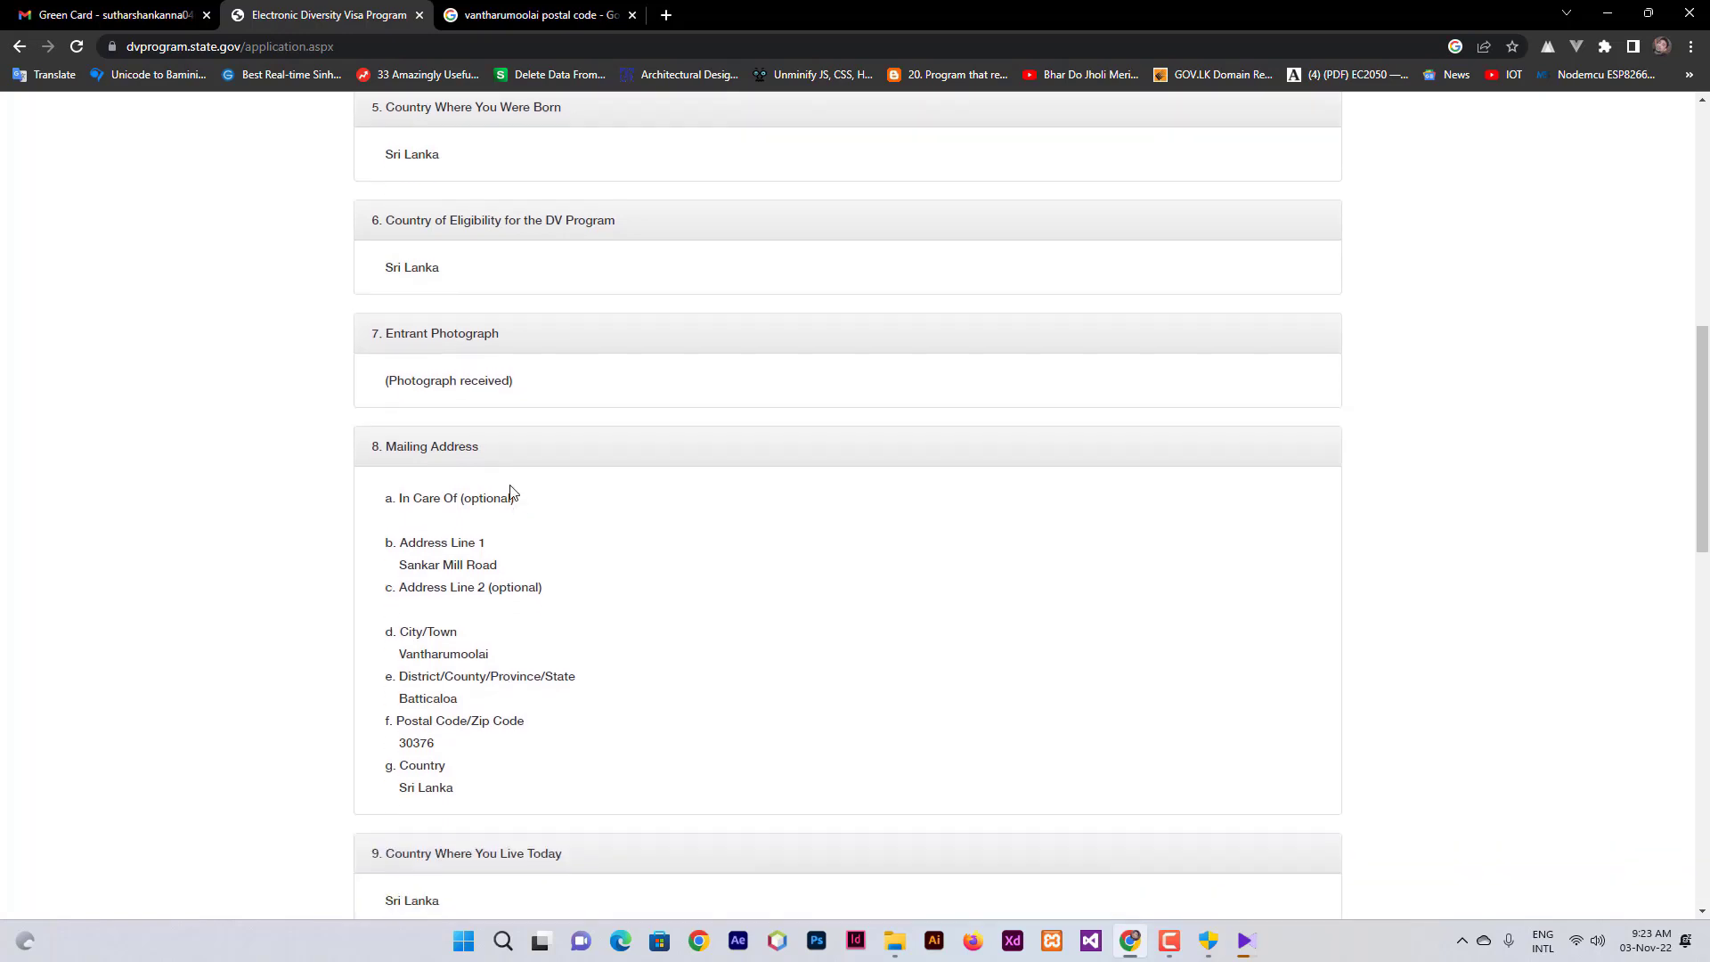
scroll(511, 493, "down", 1)
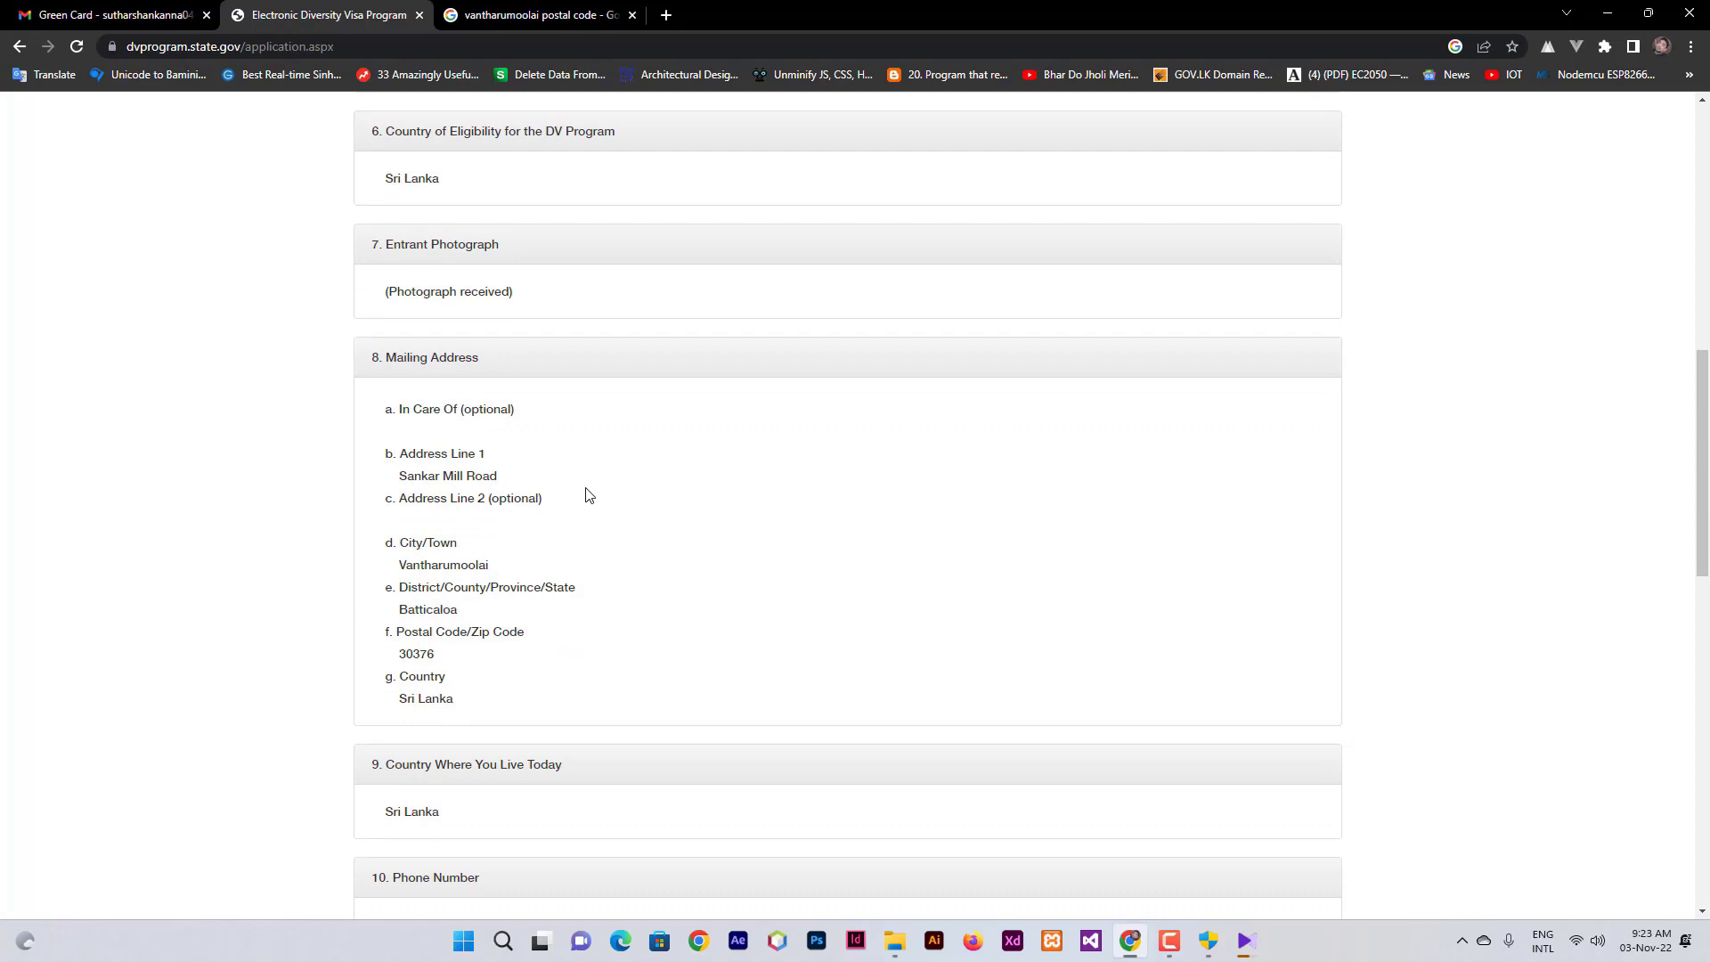
scroll(588, 495, "down", 2)
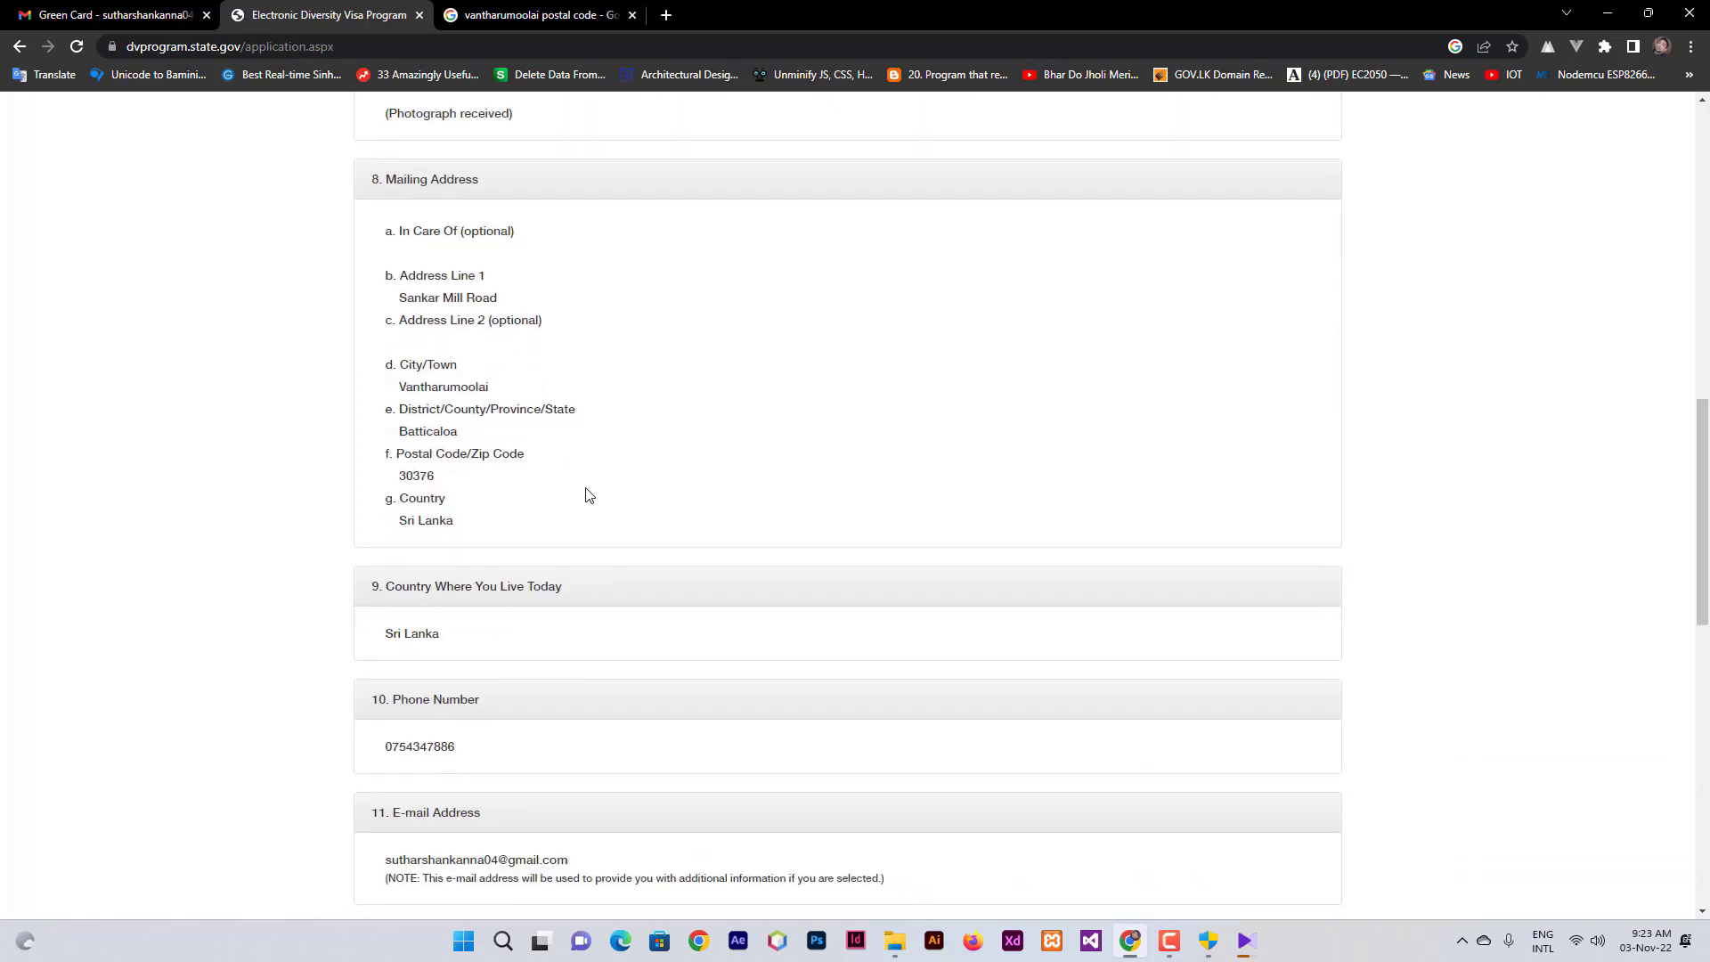
scroll(586, 496, "down", 3)
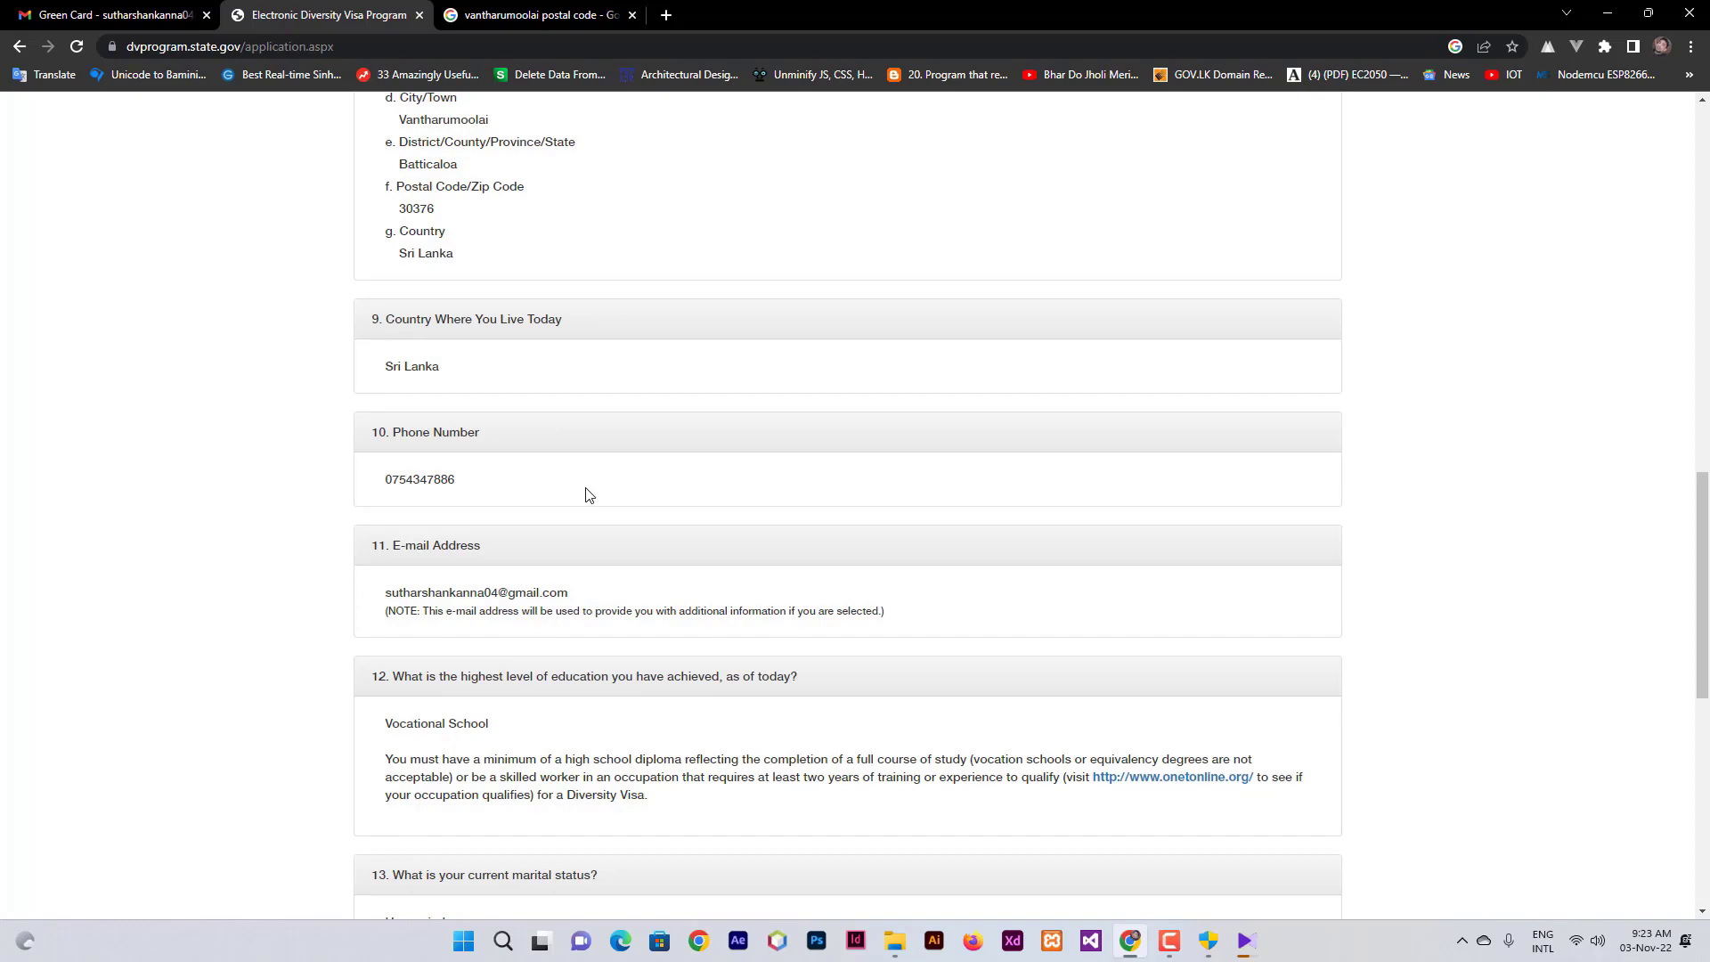
scroll(586, 495, "down", 6)
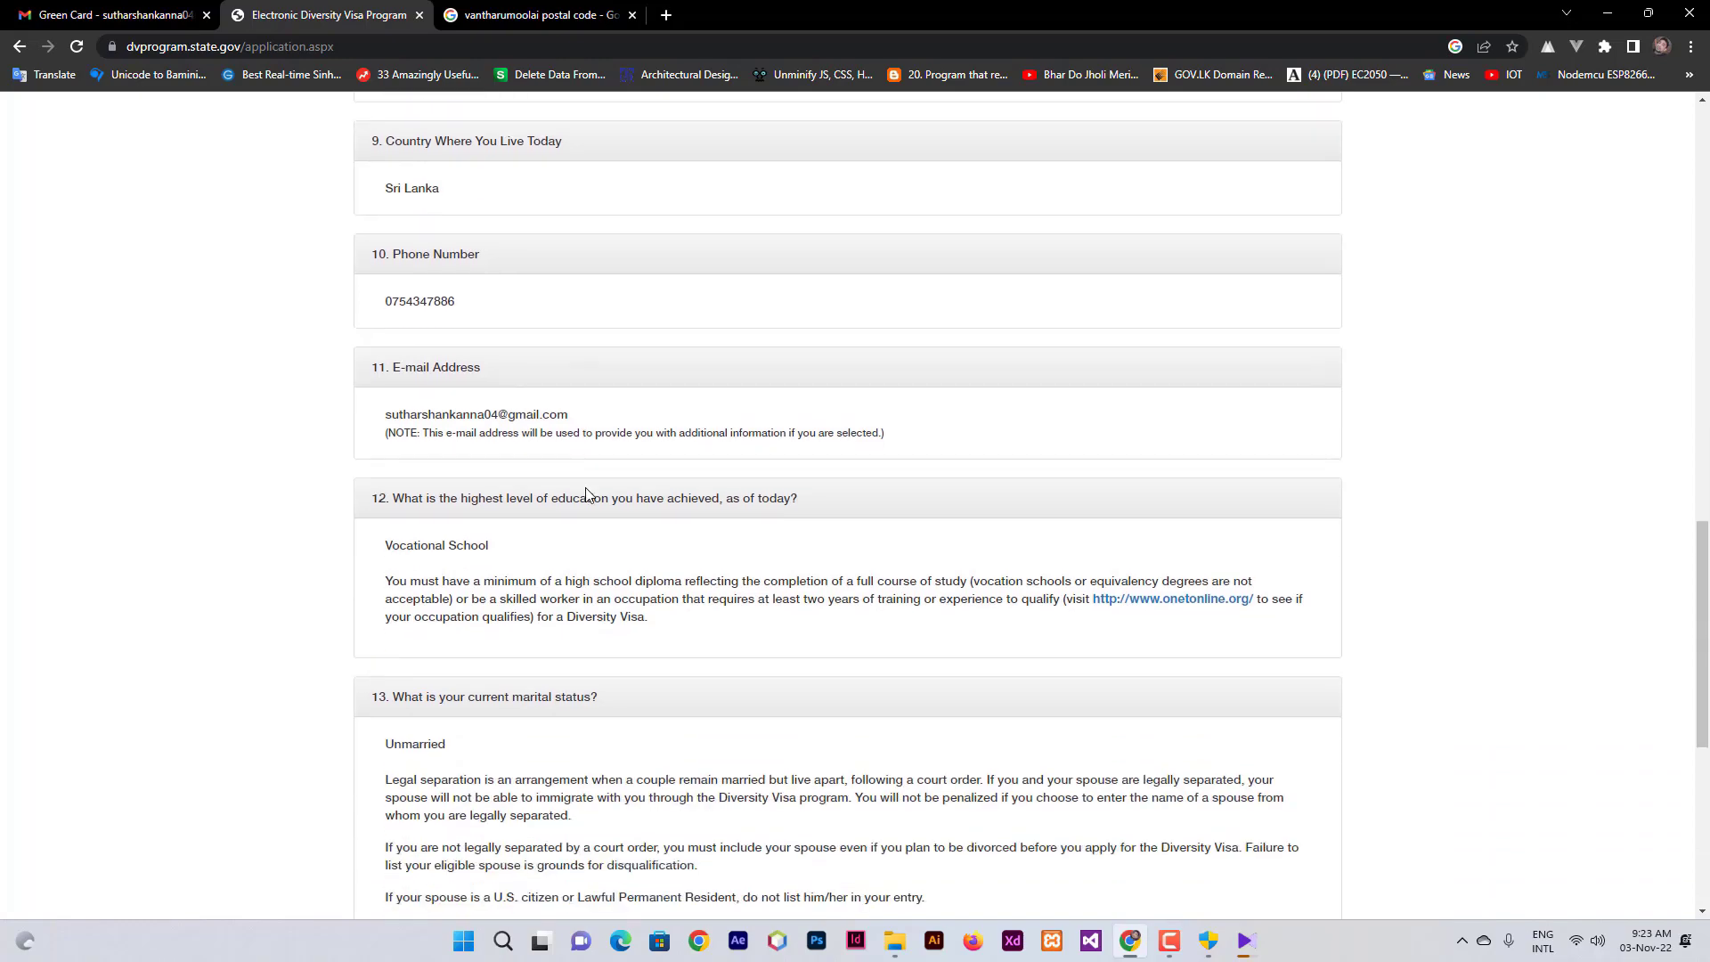
scroll(586, 495, "down", 2)
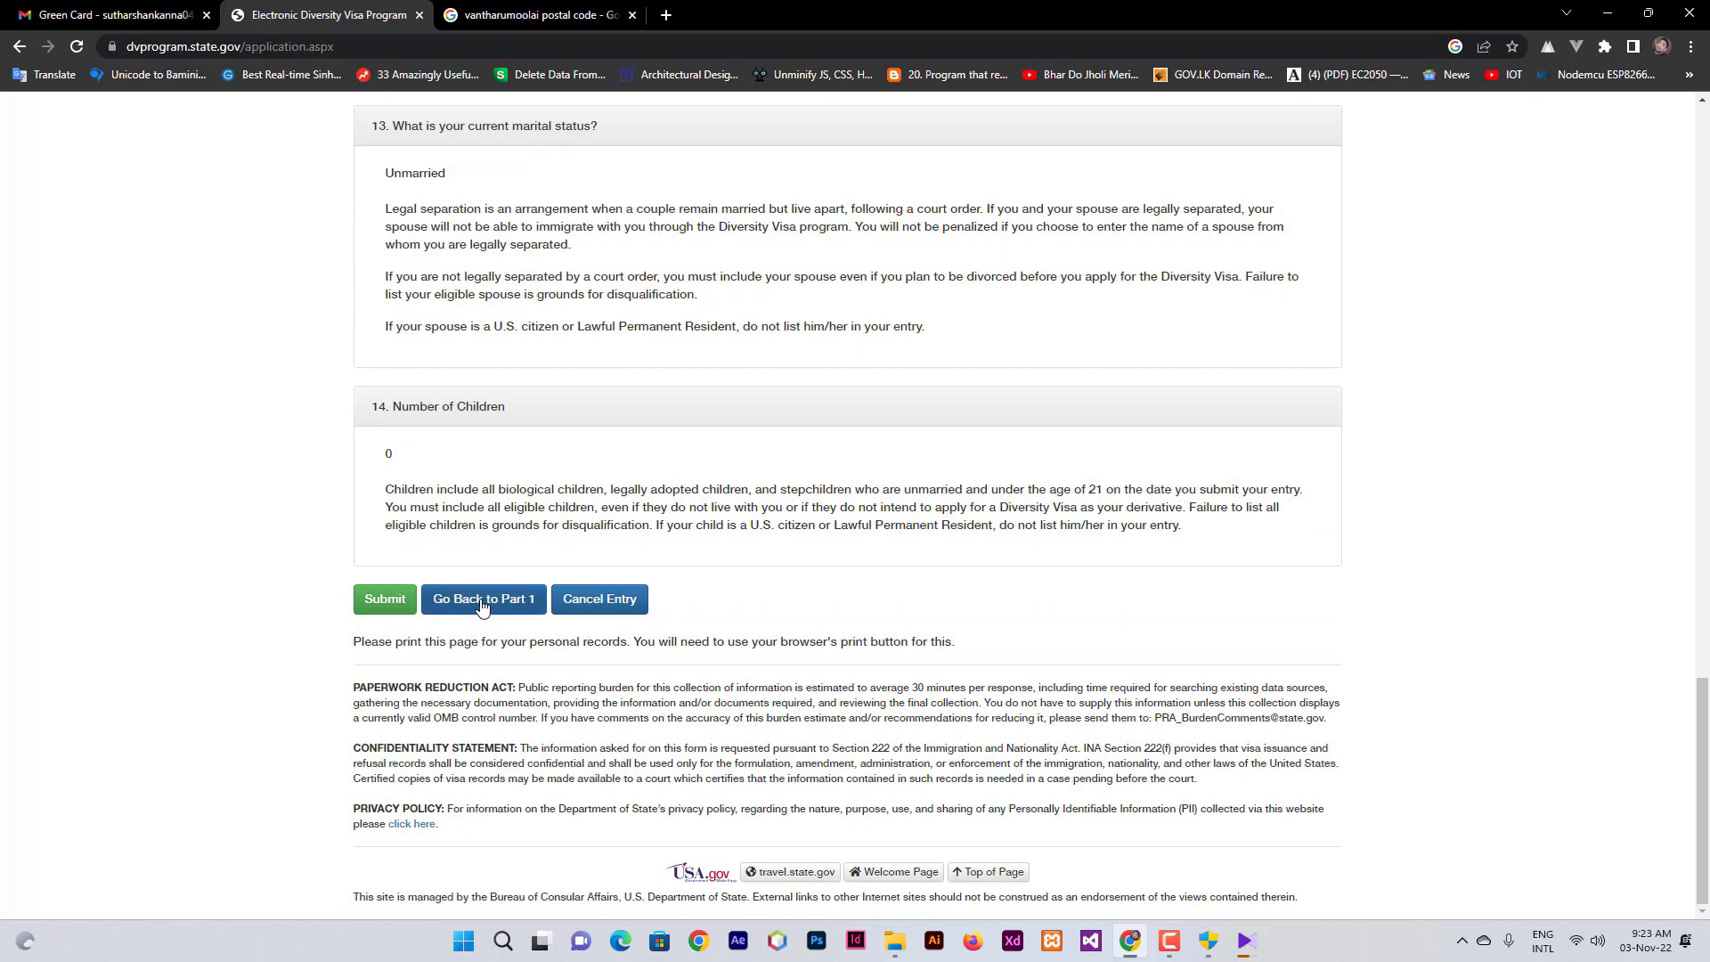
- Go back to the editable Part 1 form and scroll to the Entrant Photograph section
left_click(482, 599)
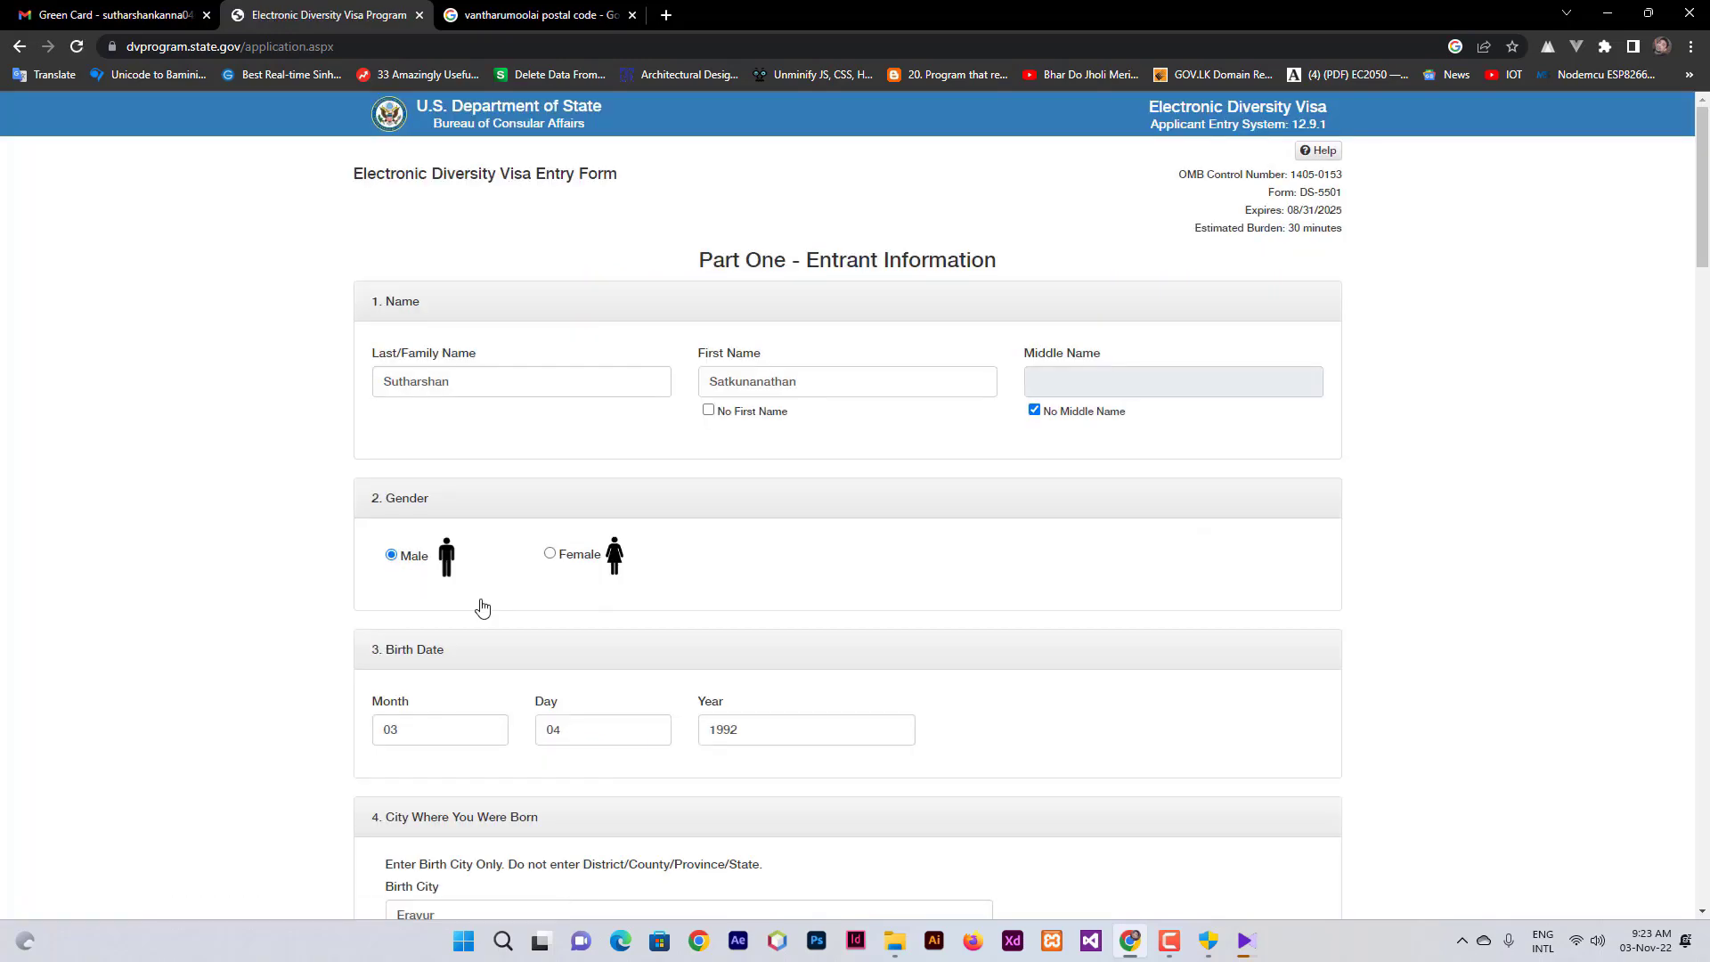
scroll(482, 607, "down", 8)
scroll(482, 606, "down", 20)
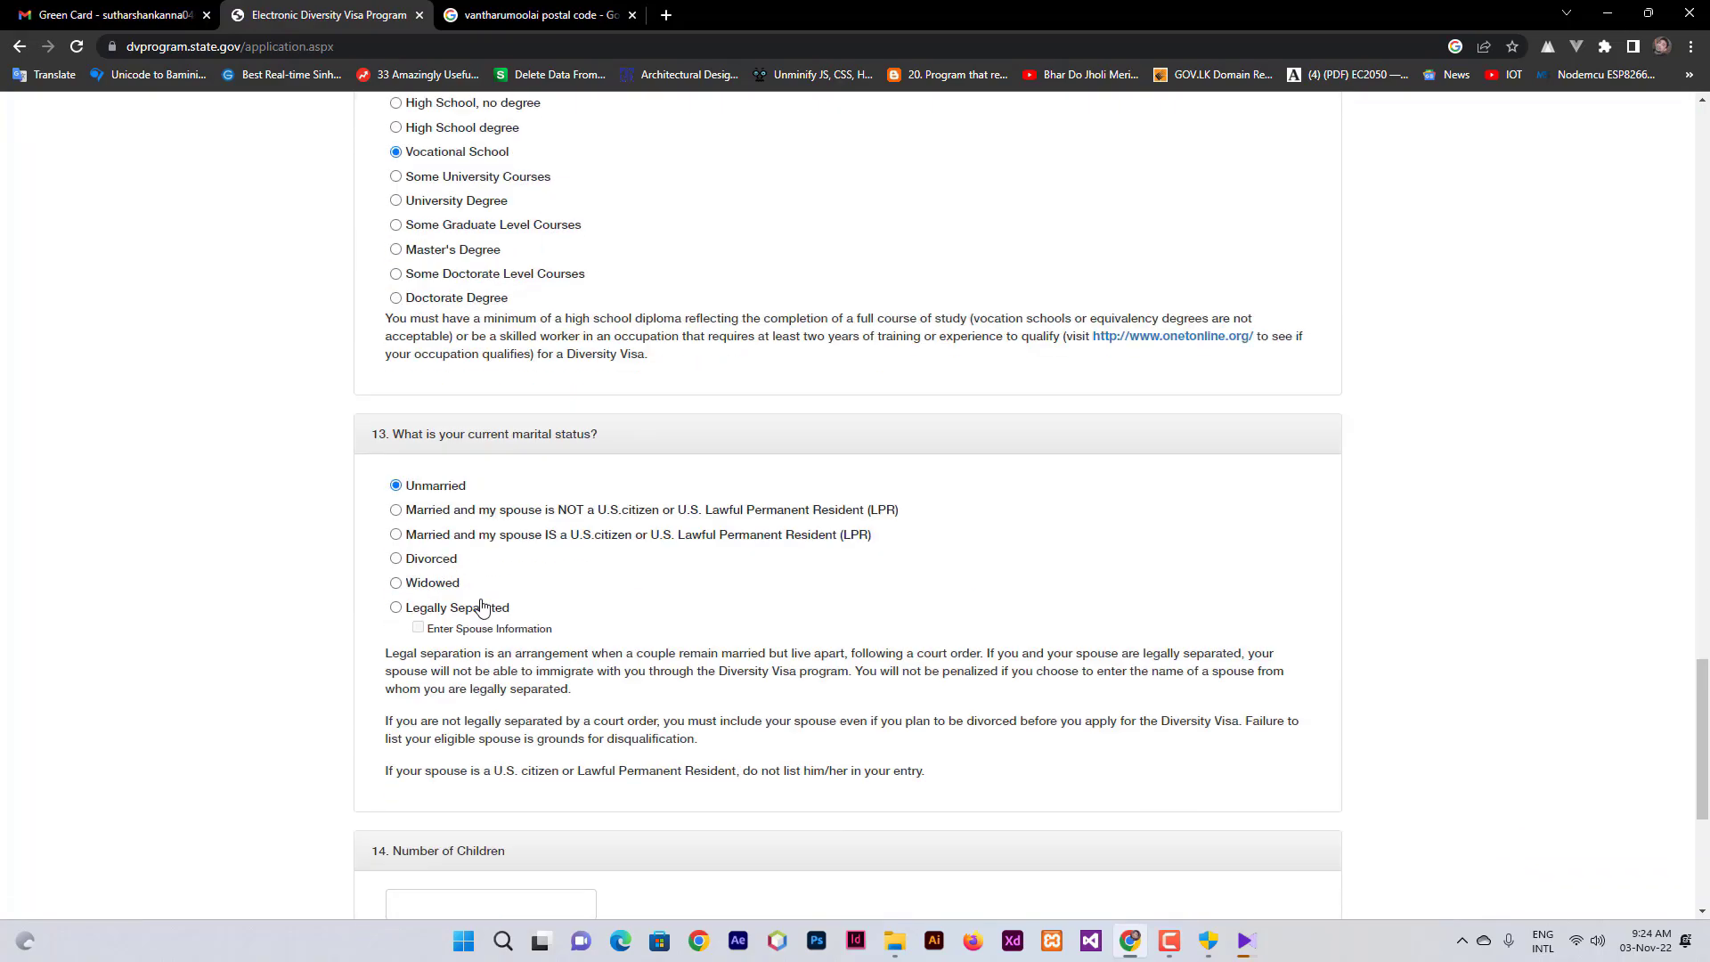
scroll(396, 614, "up", 3)
scroll(397, 615, "up", 7)
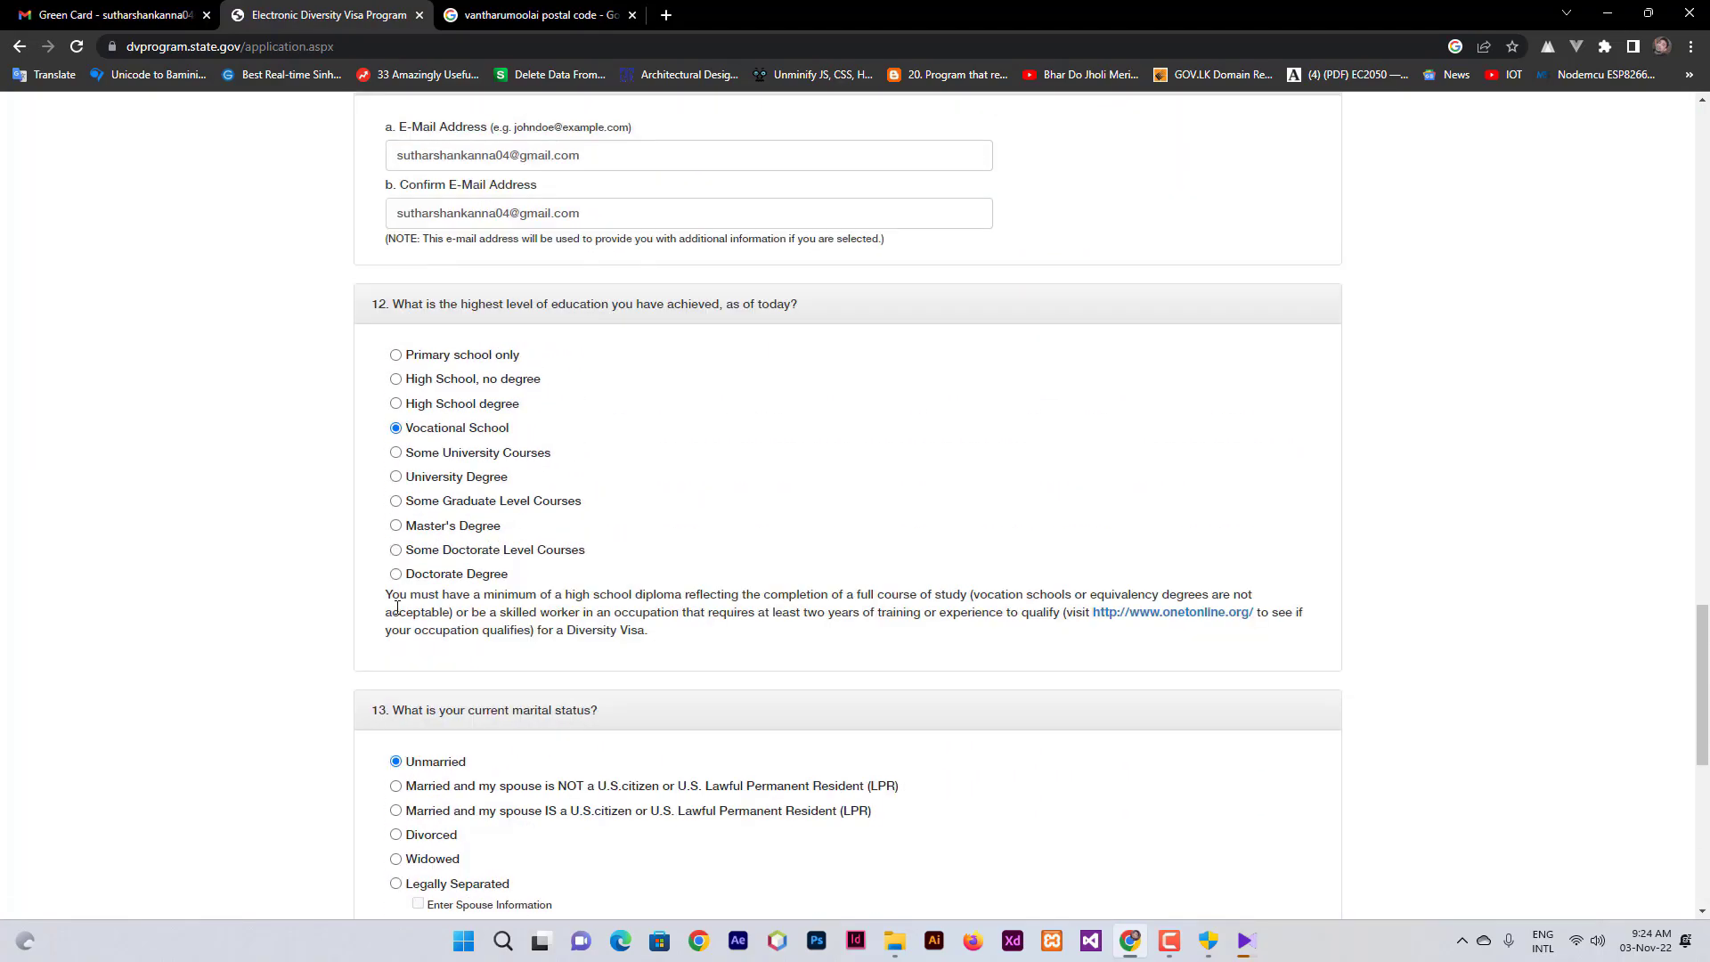
scroll(397, 609, "up", 9)
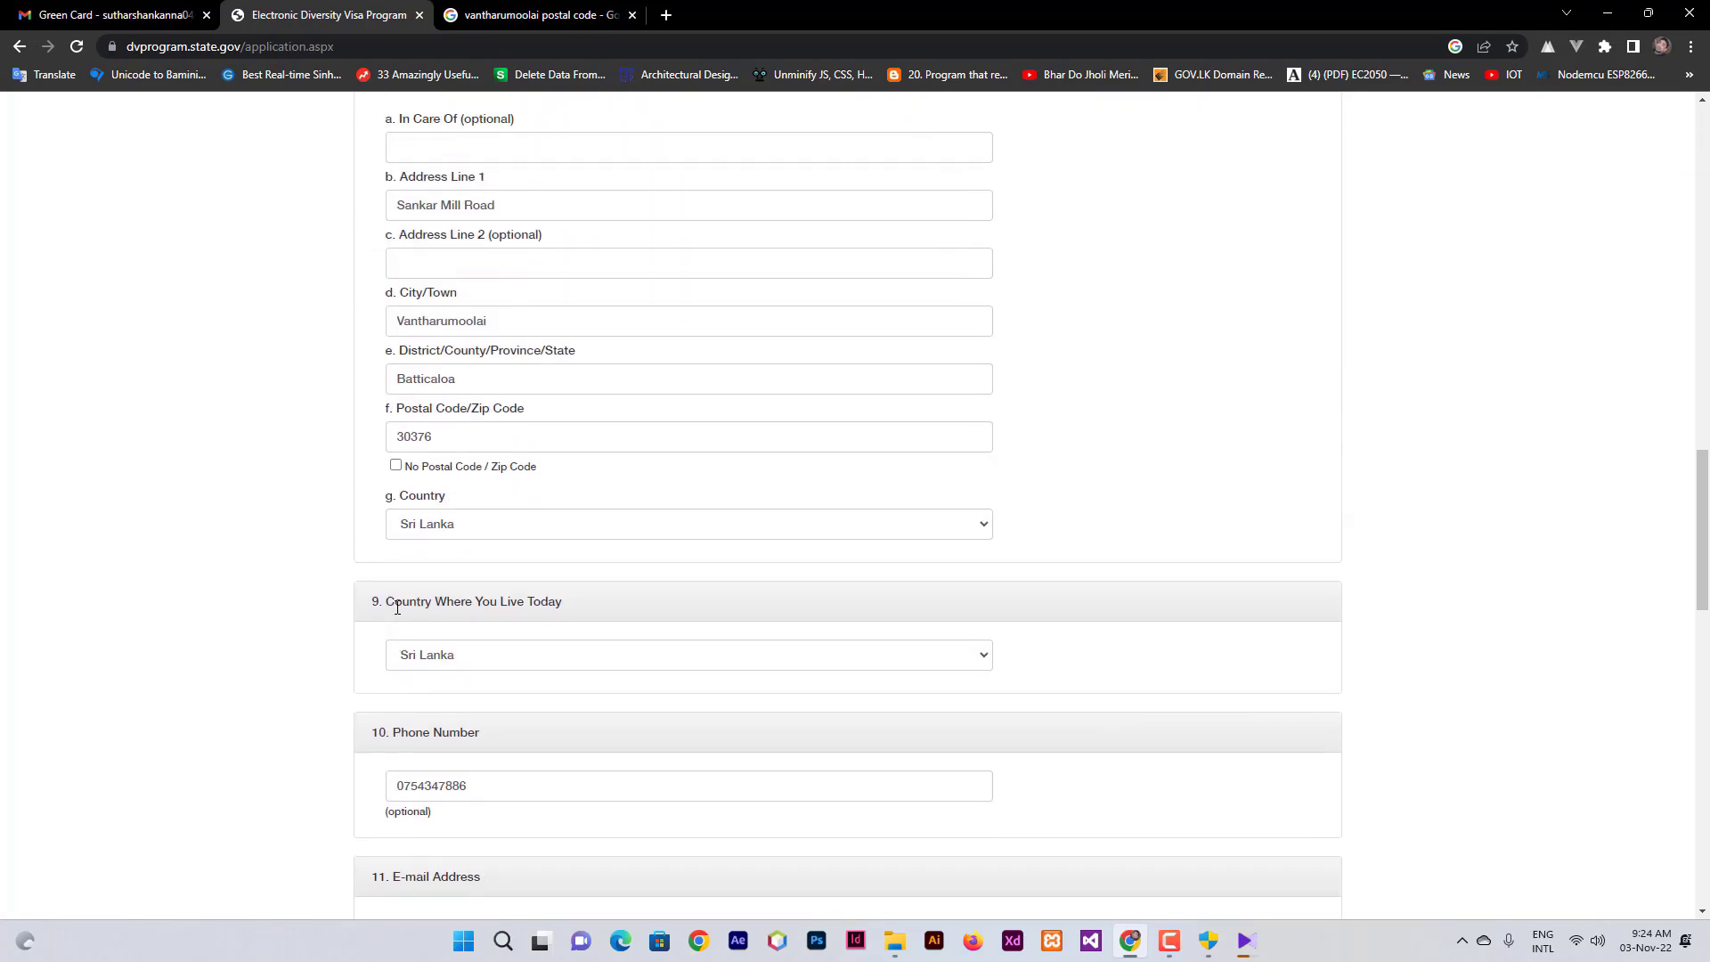
scroll(397, 608, "up", 5)
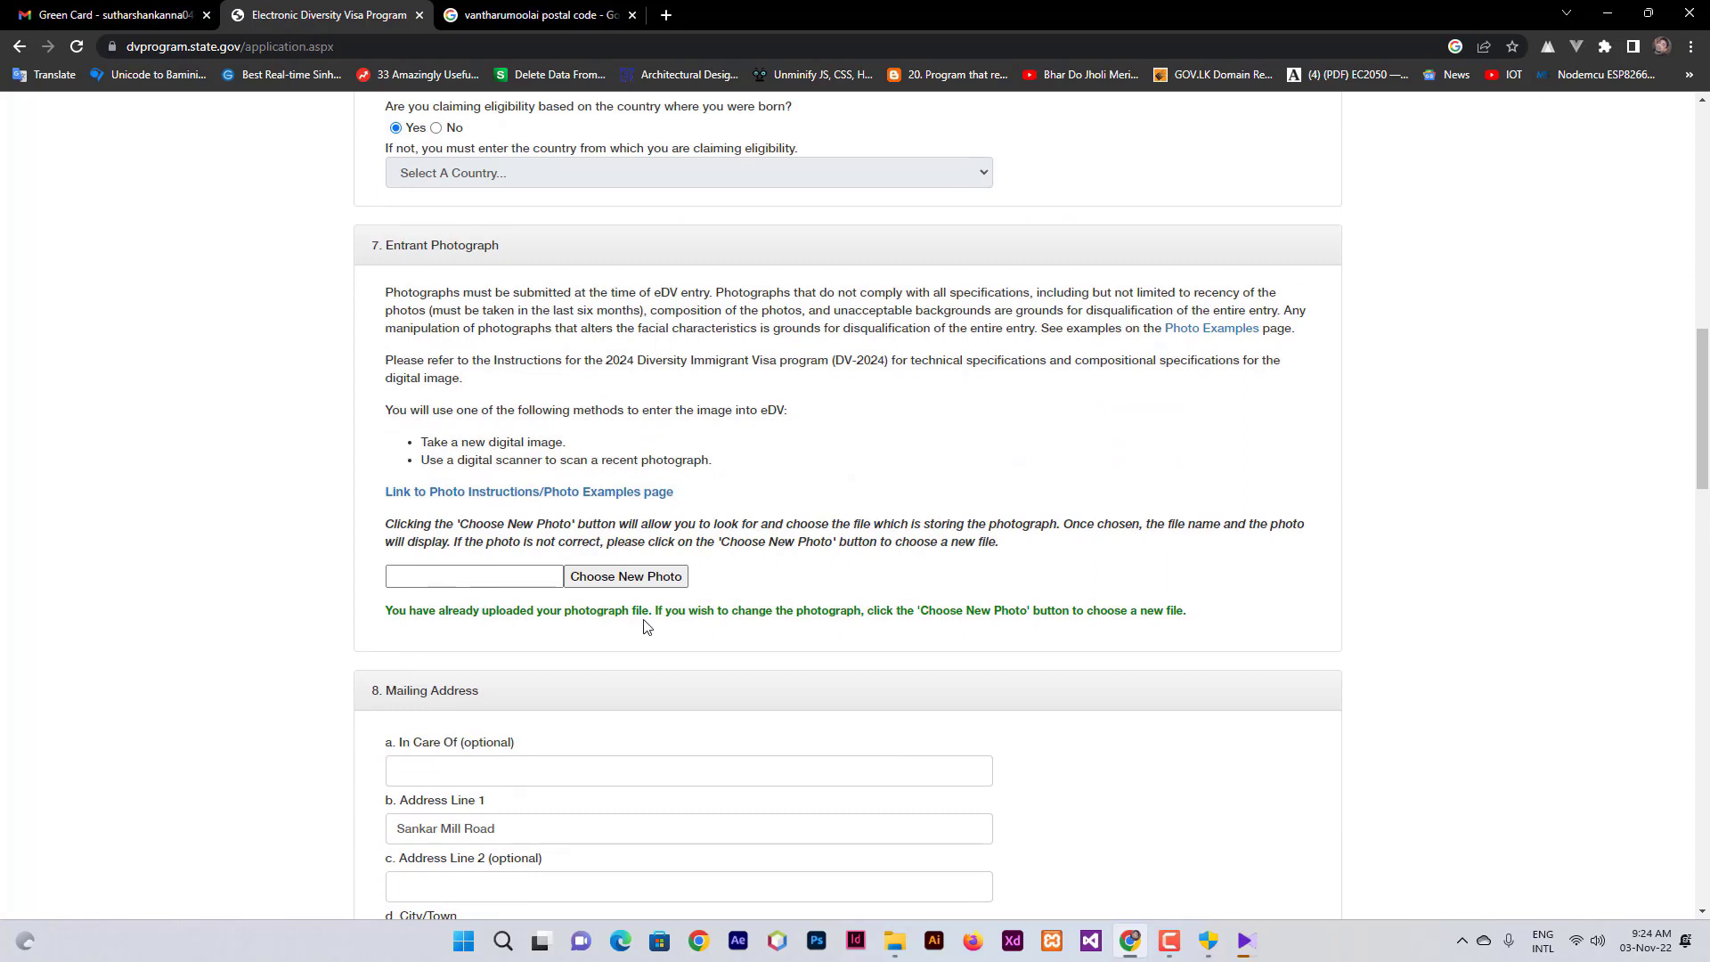
- Attach DSC_4886 copy.jpg from Downloads as the new entrant photograph
left_click(645, 584)
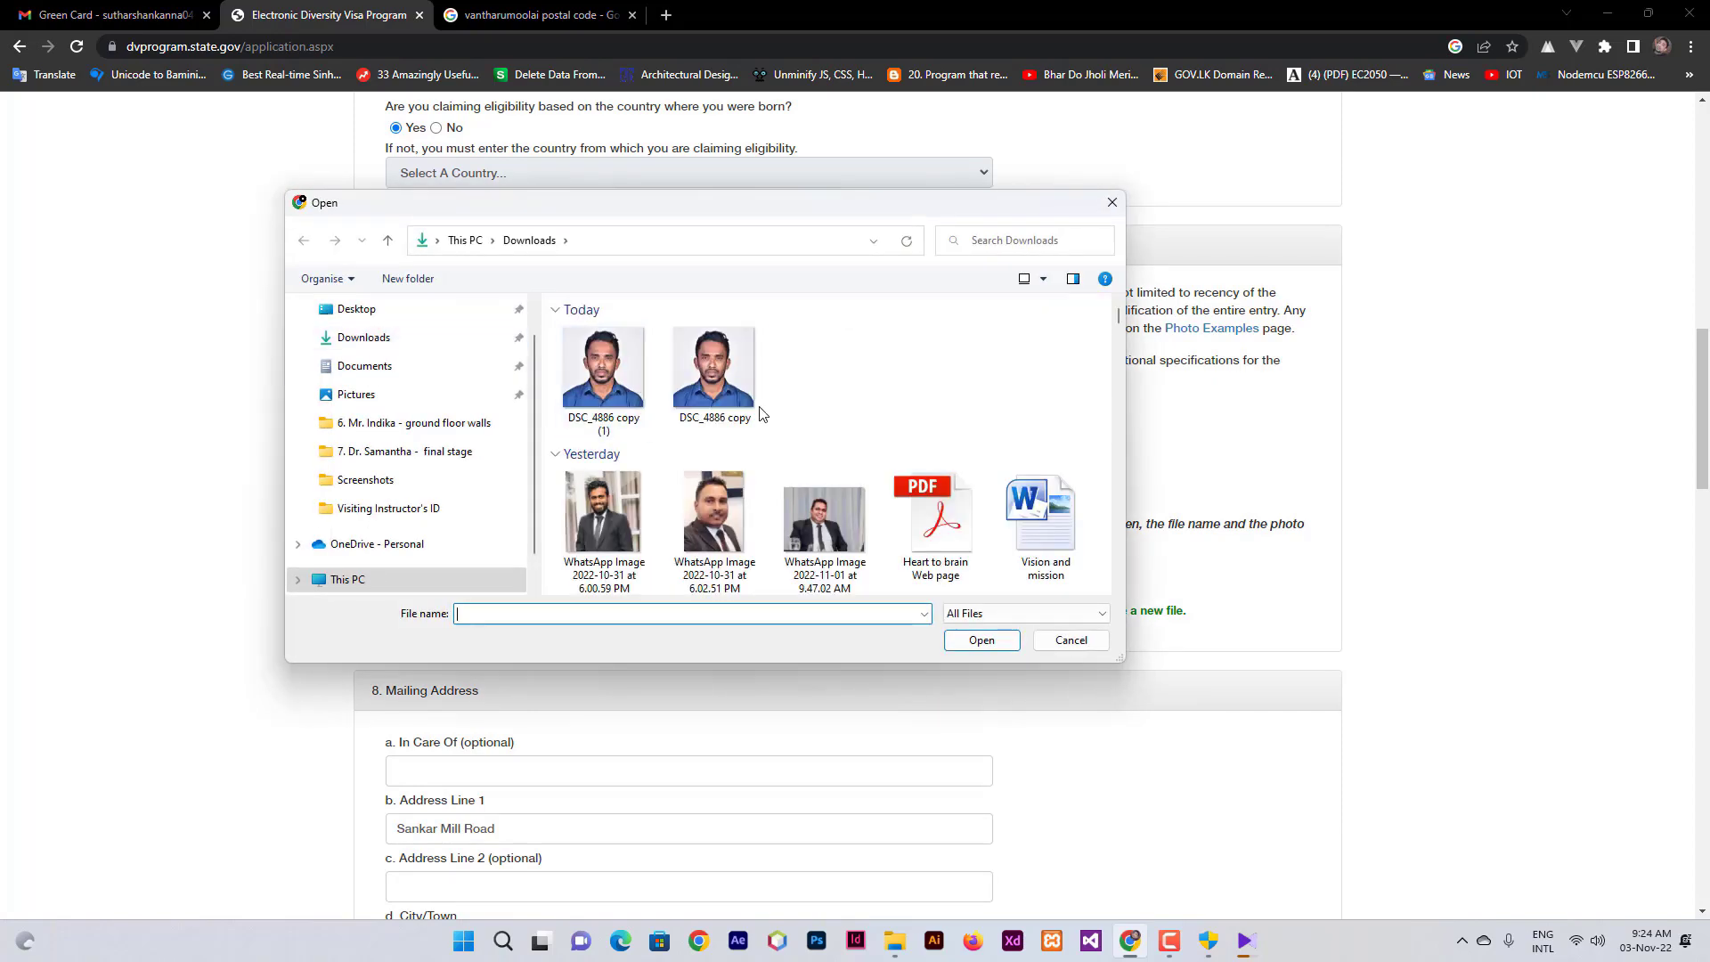
left_click(752, 414)
left_click(1000, 645)
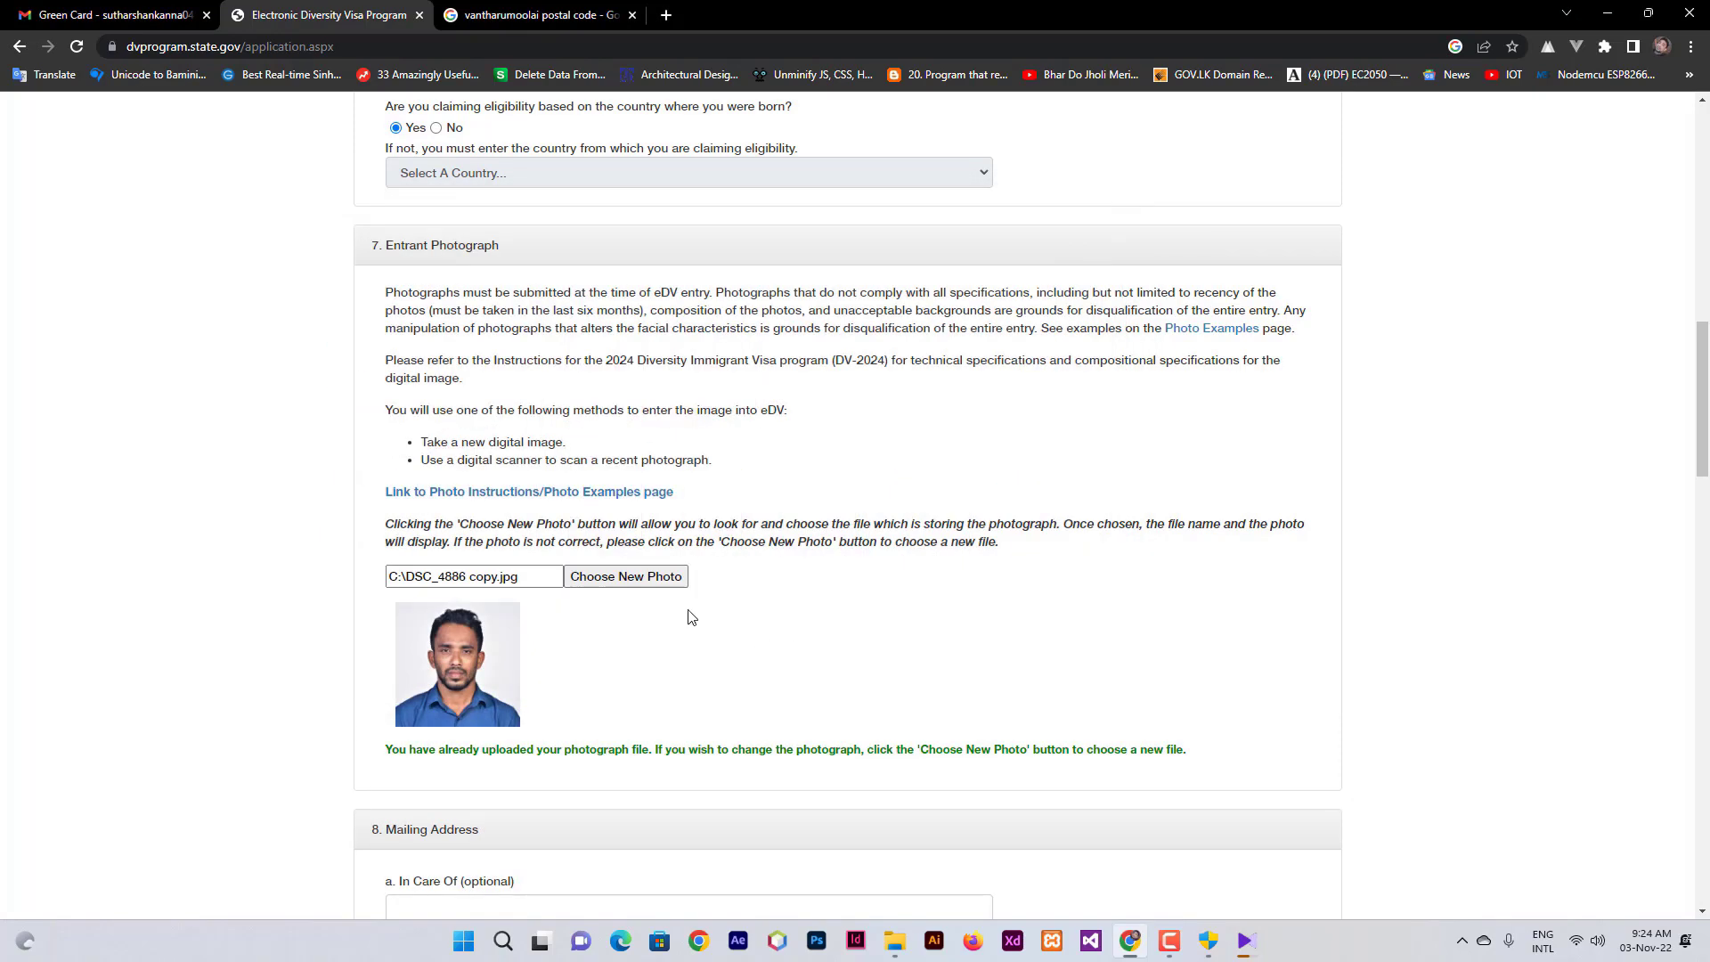
scroll(672, 620, "up", 15)
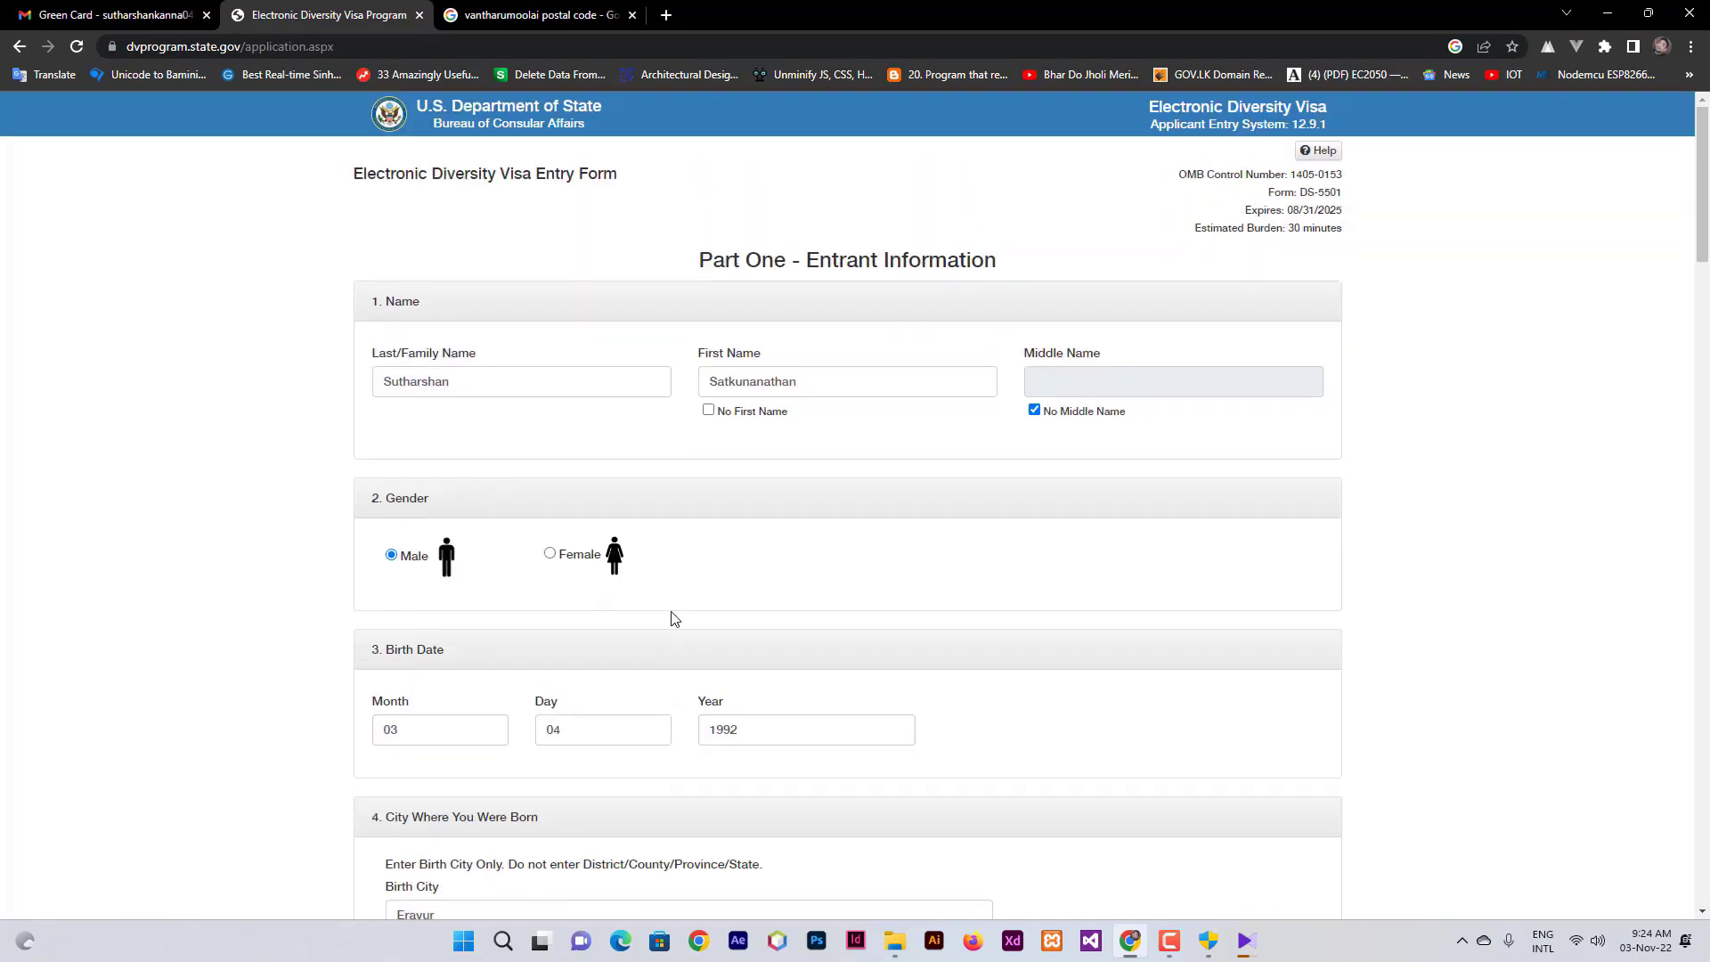
scroll(674, 618, "down", 20)
scroll(675, 619, "down", 6)
- Continue from the edited Part One form and scroll through the review page answers
left_click(389, 617)
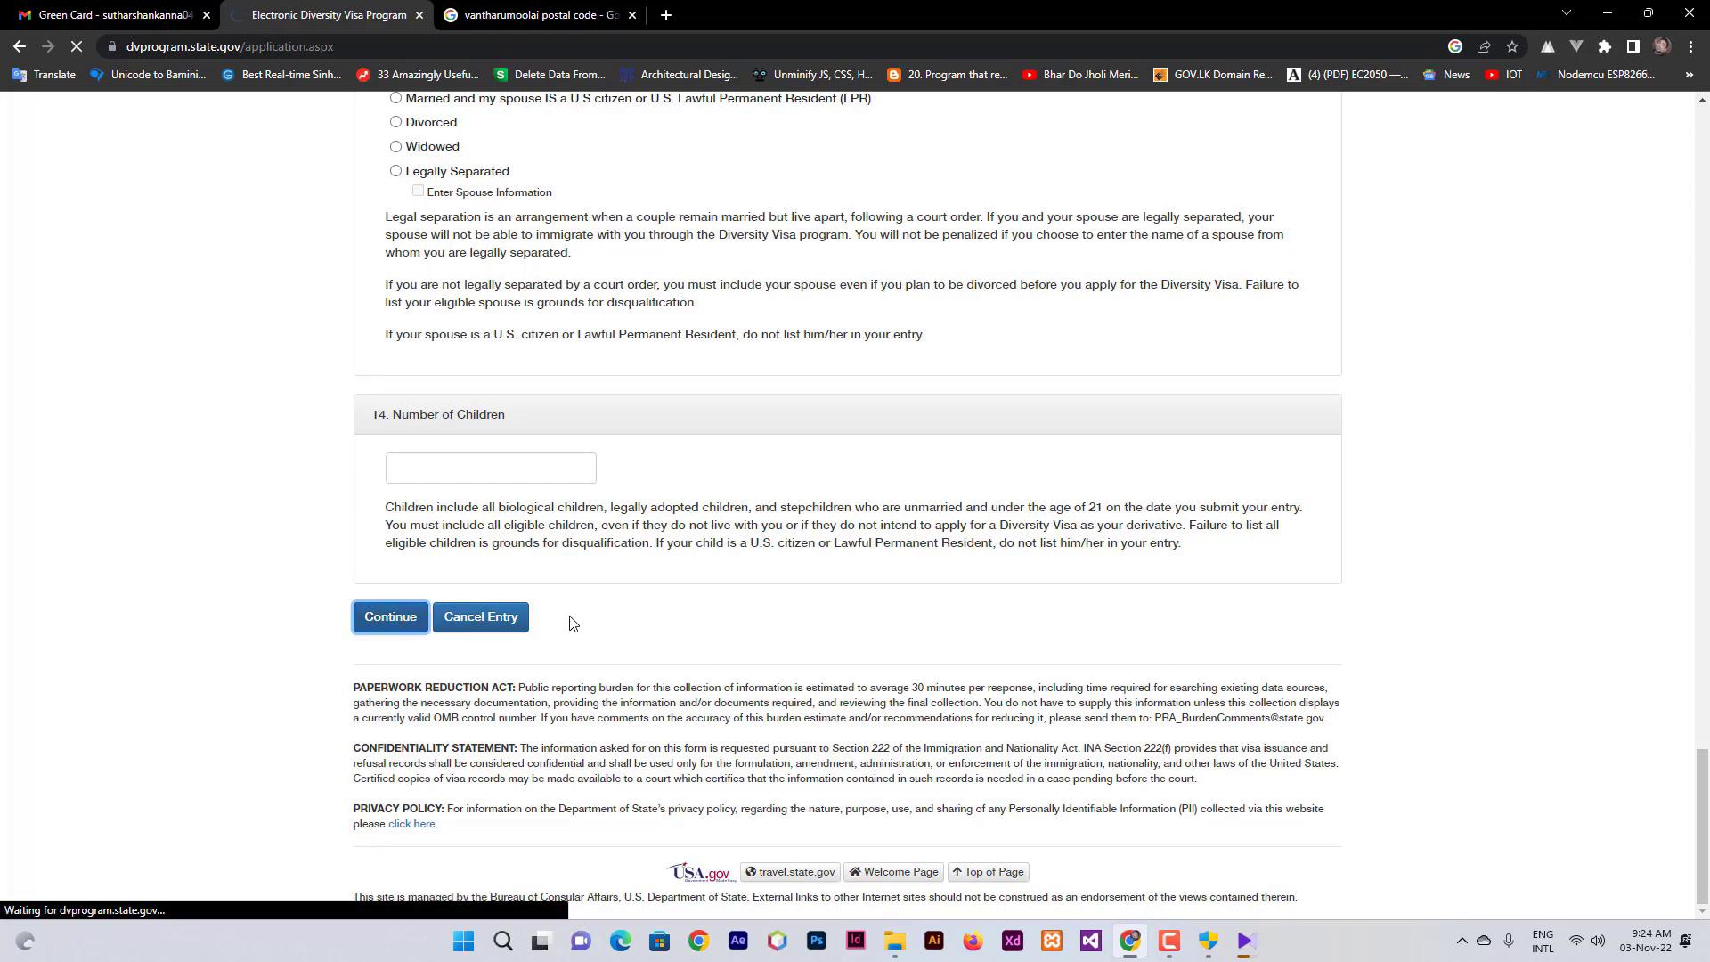
scroll(576, 591, "down", 3)
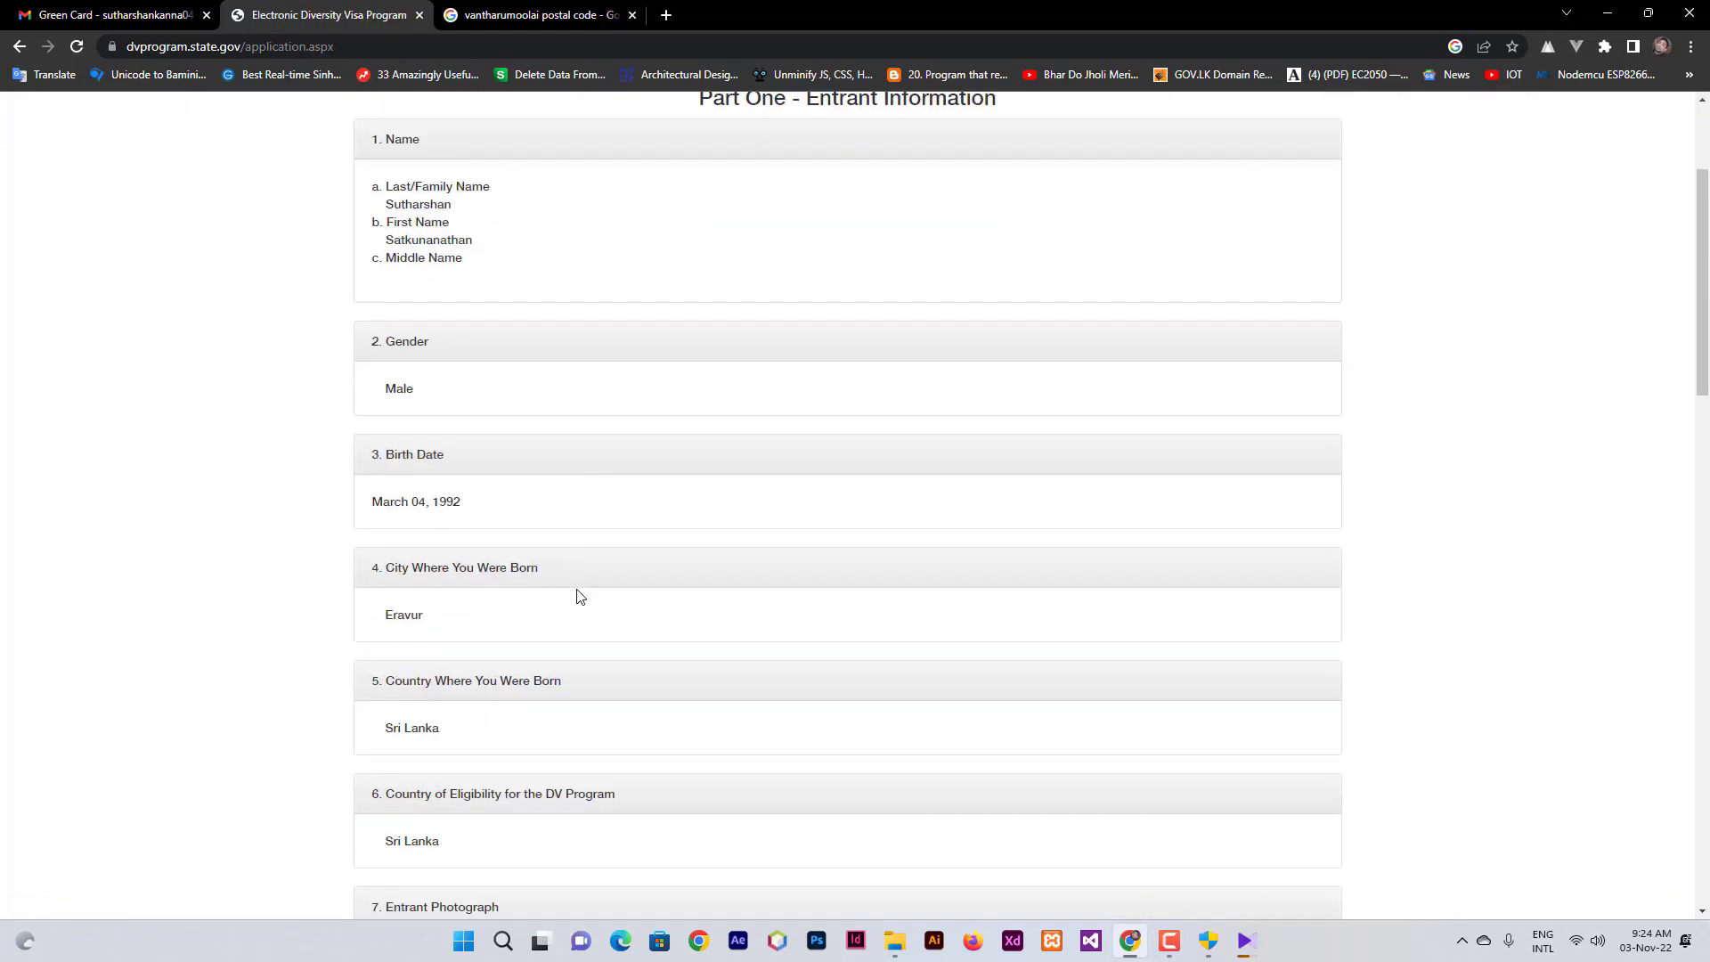
scroll(578, 595, "down", 5)
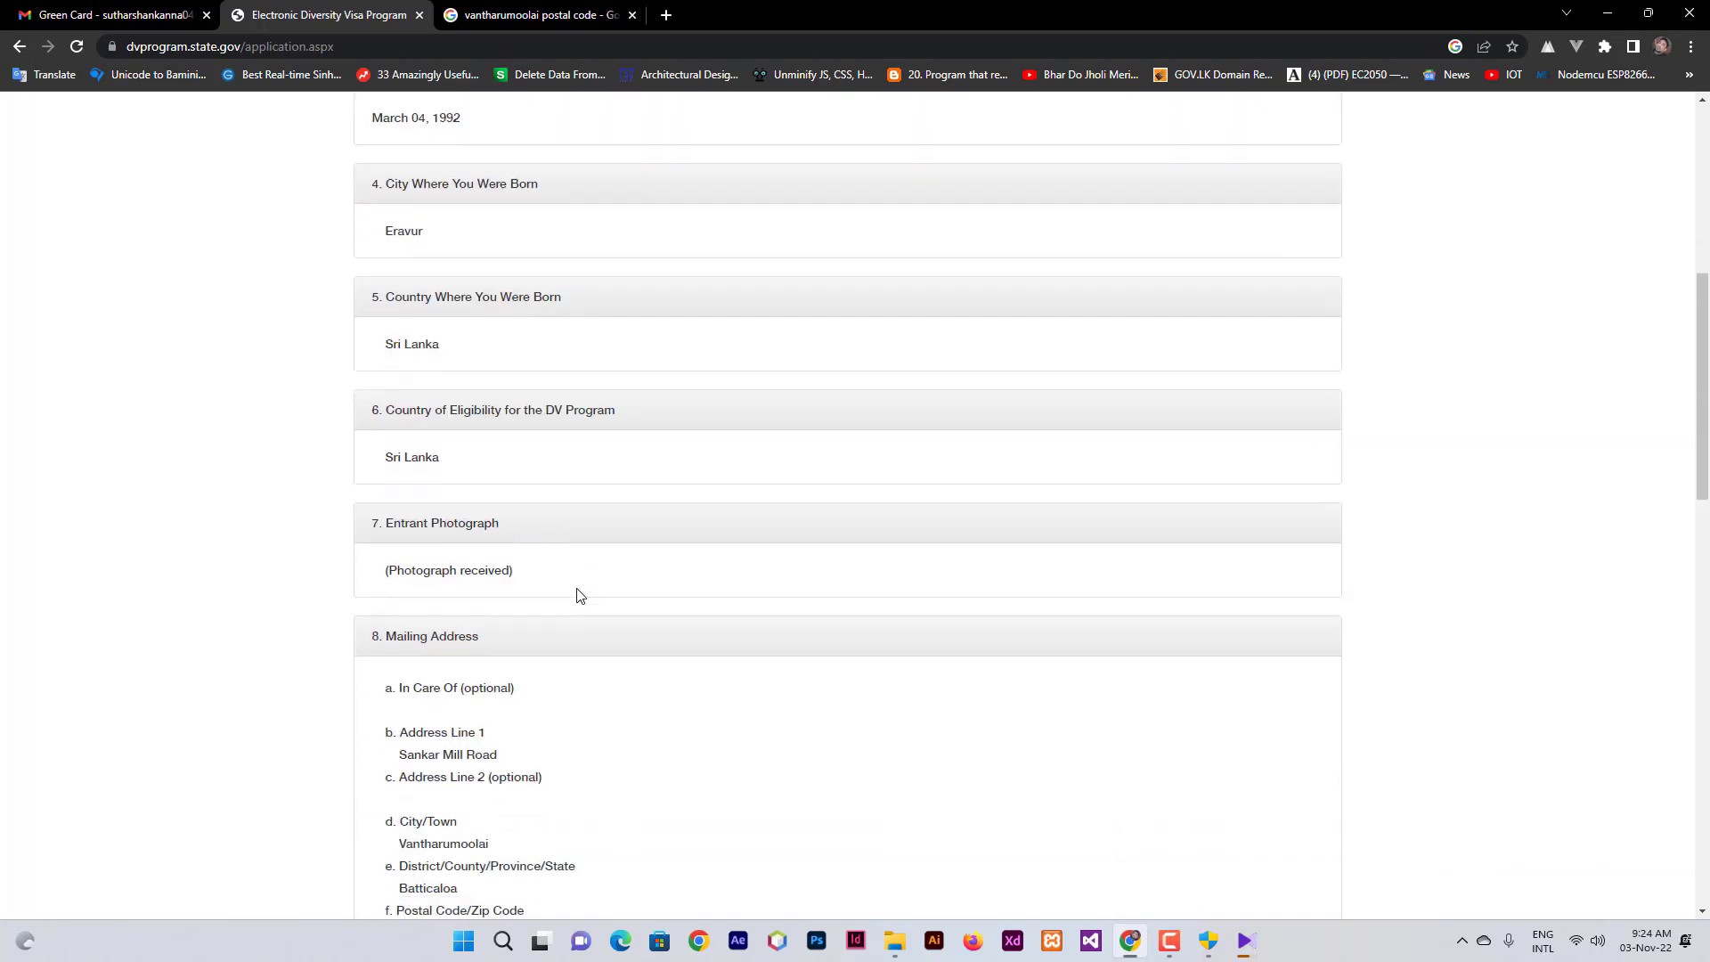
scroll(578, 595, "down", 10)
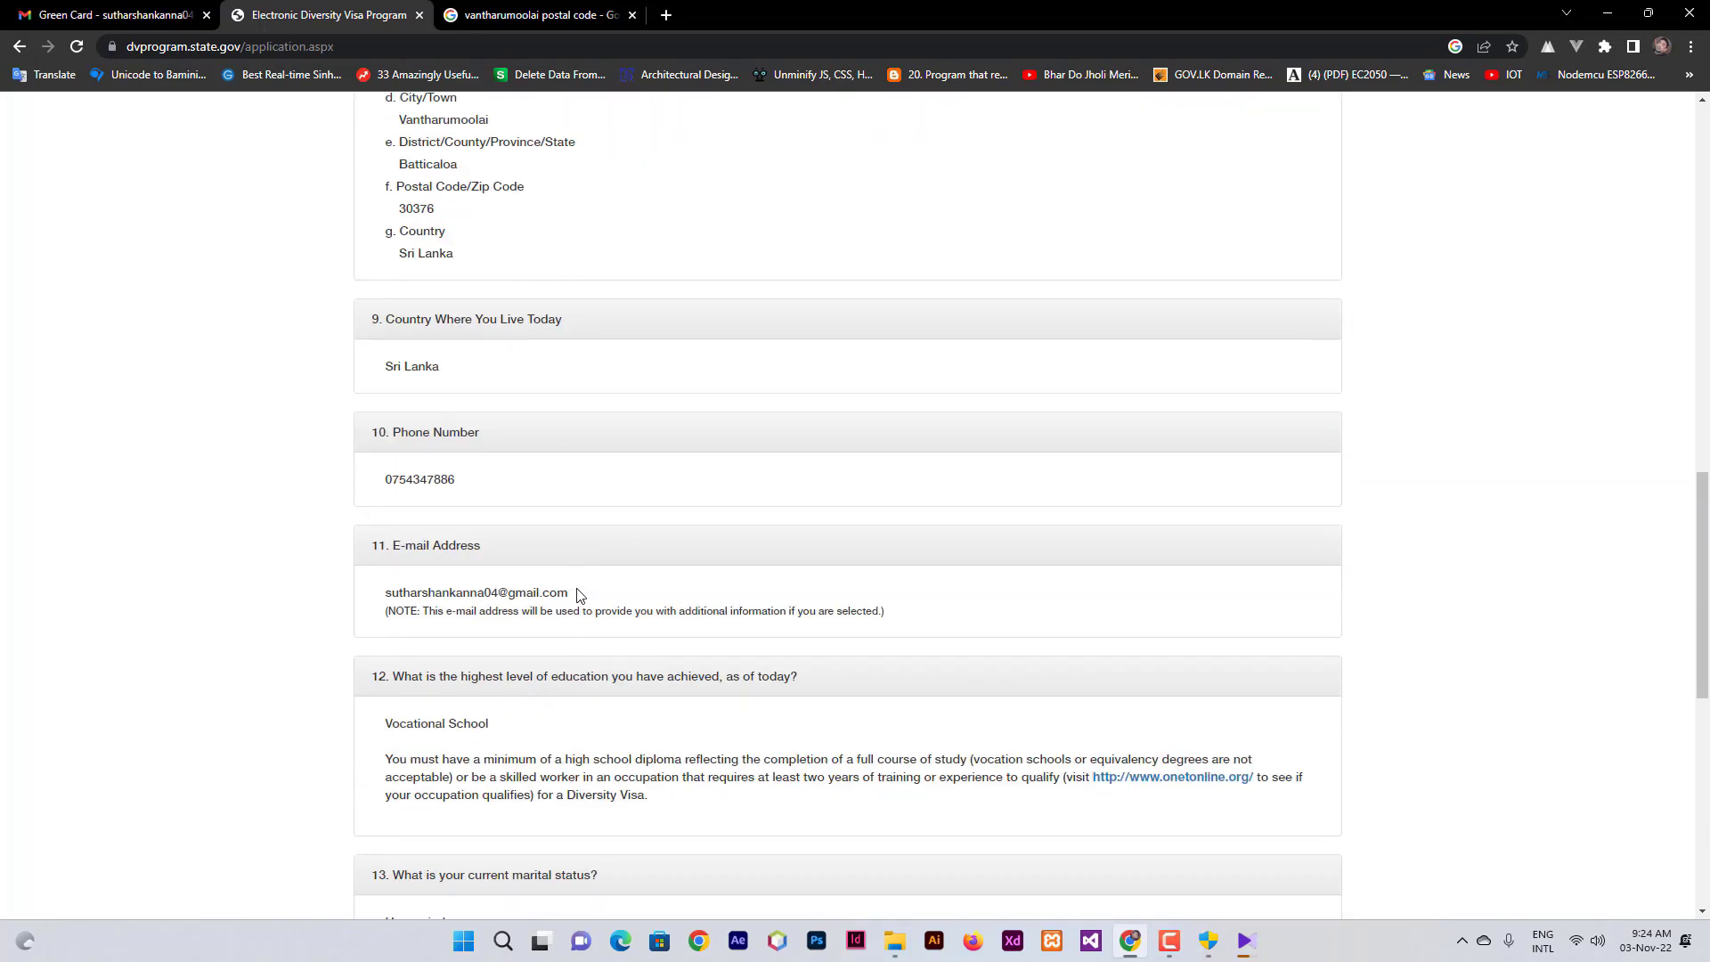
scroll(577, 595, "down", 5)
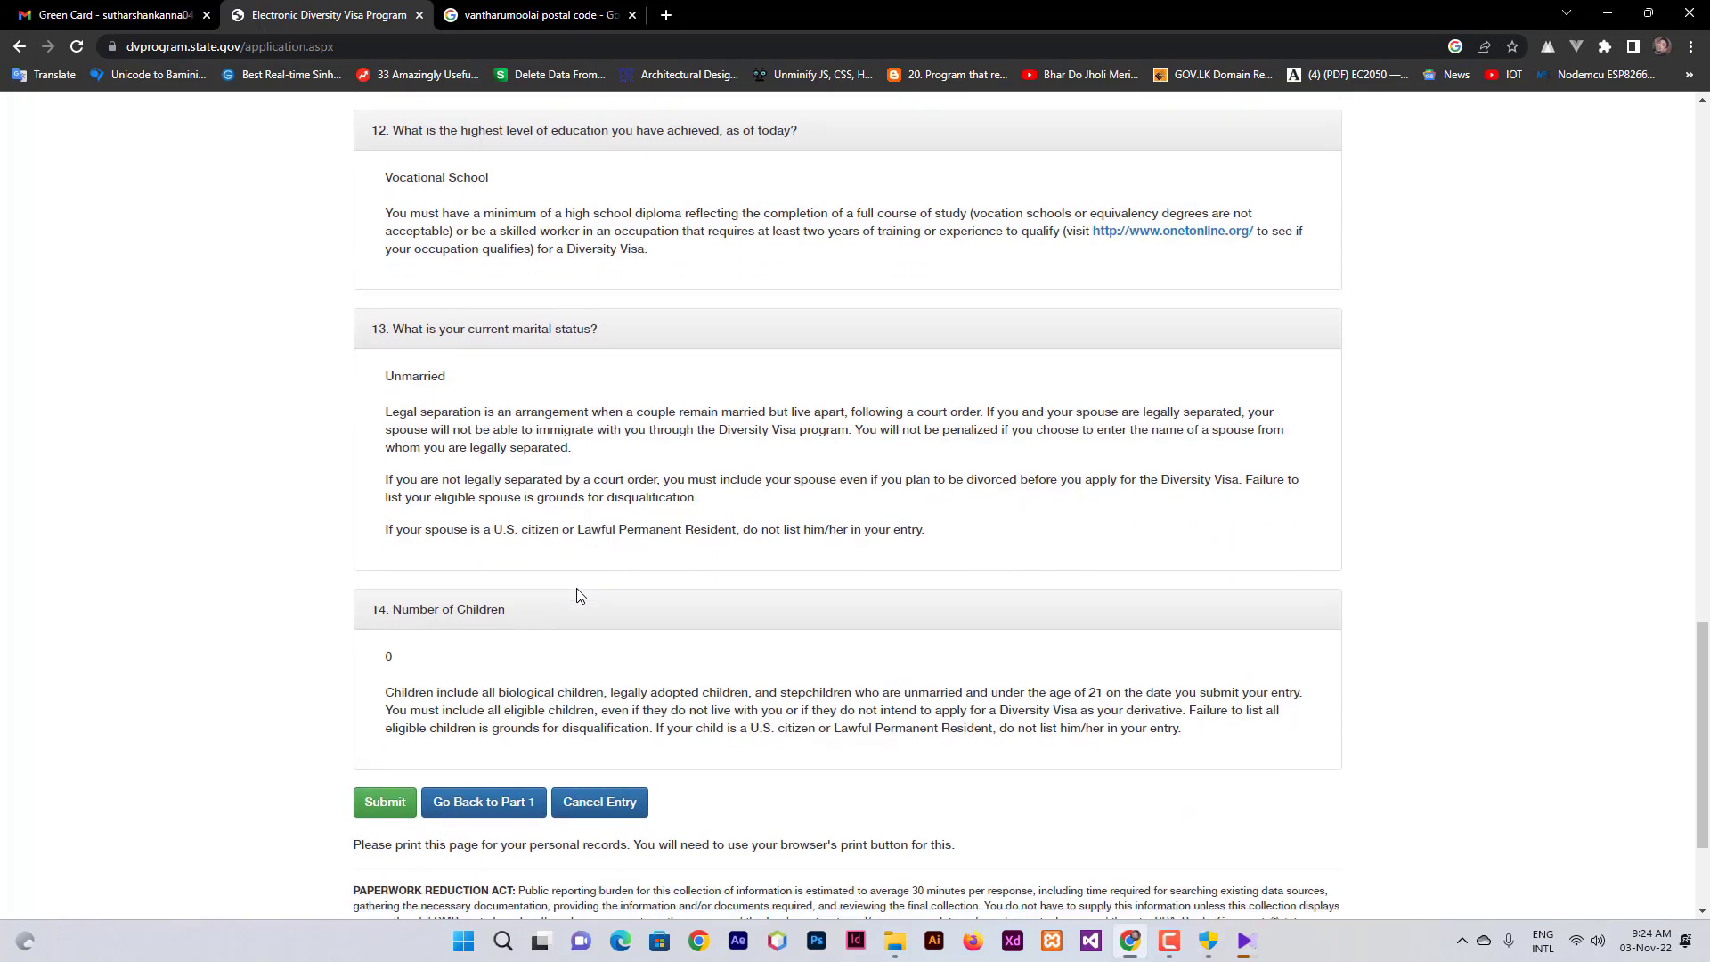
scroll(498, 561, "up", 4)
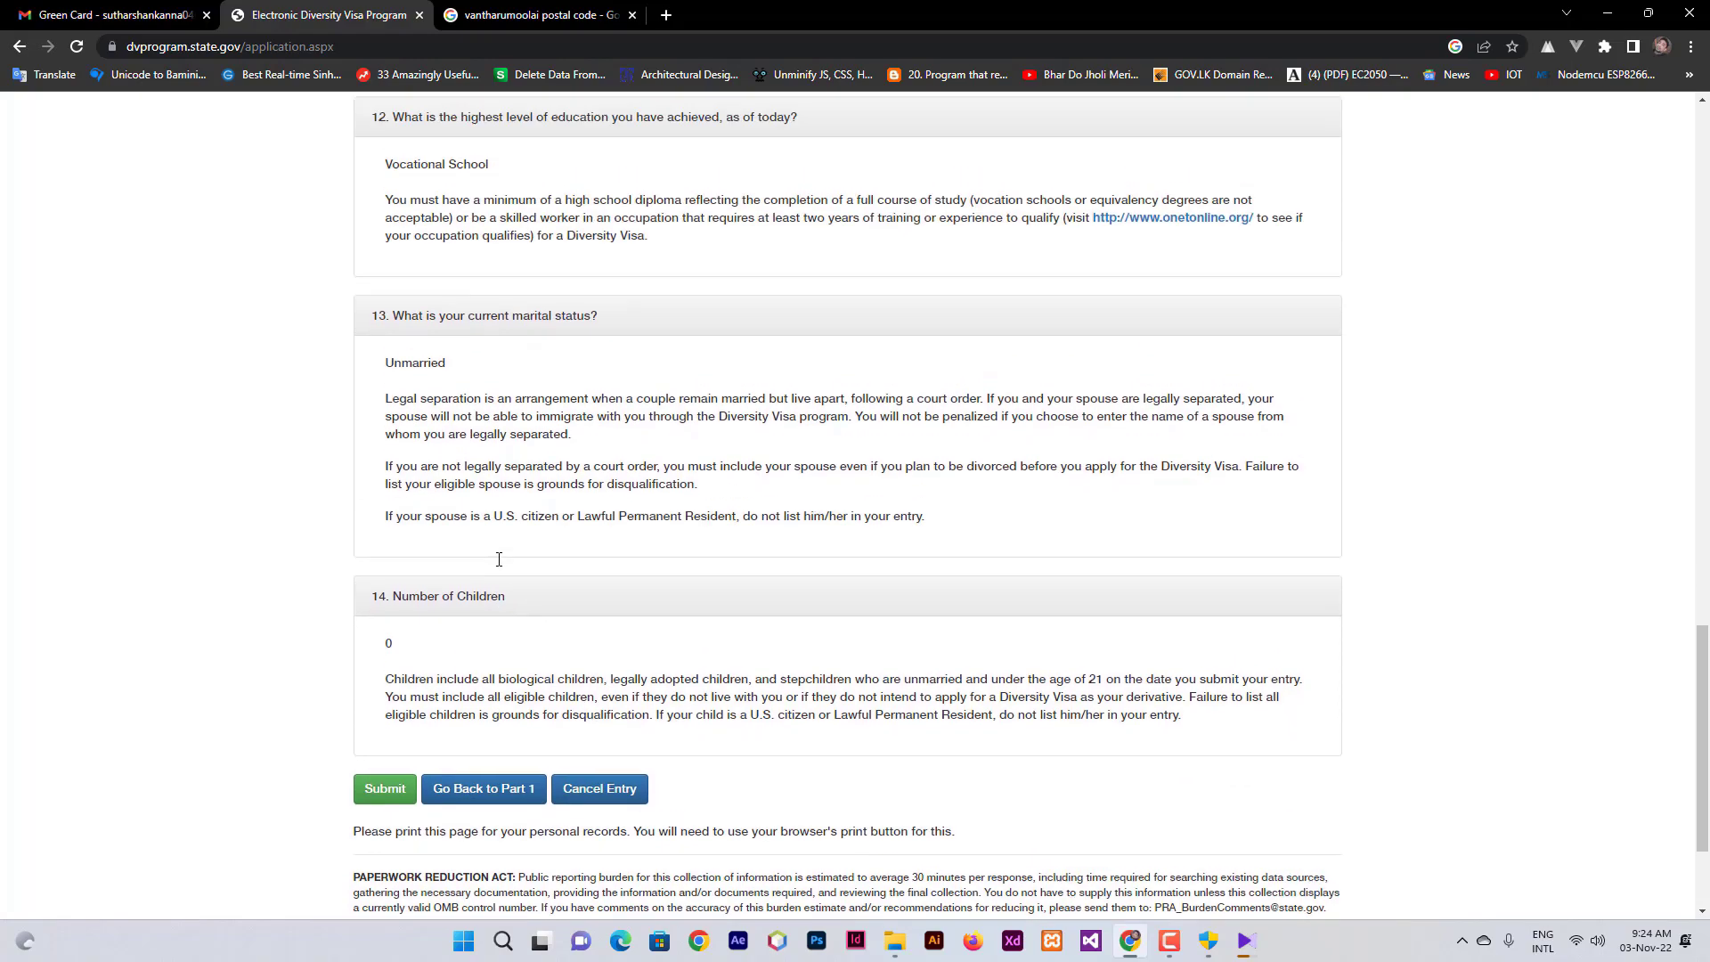
scroll(498, 564, "up", 4)
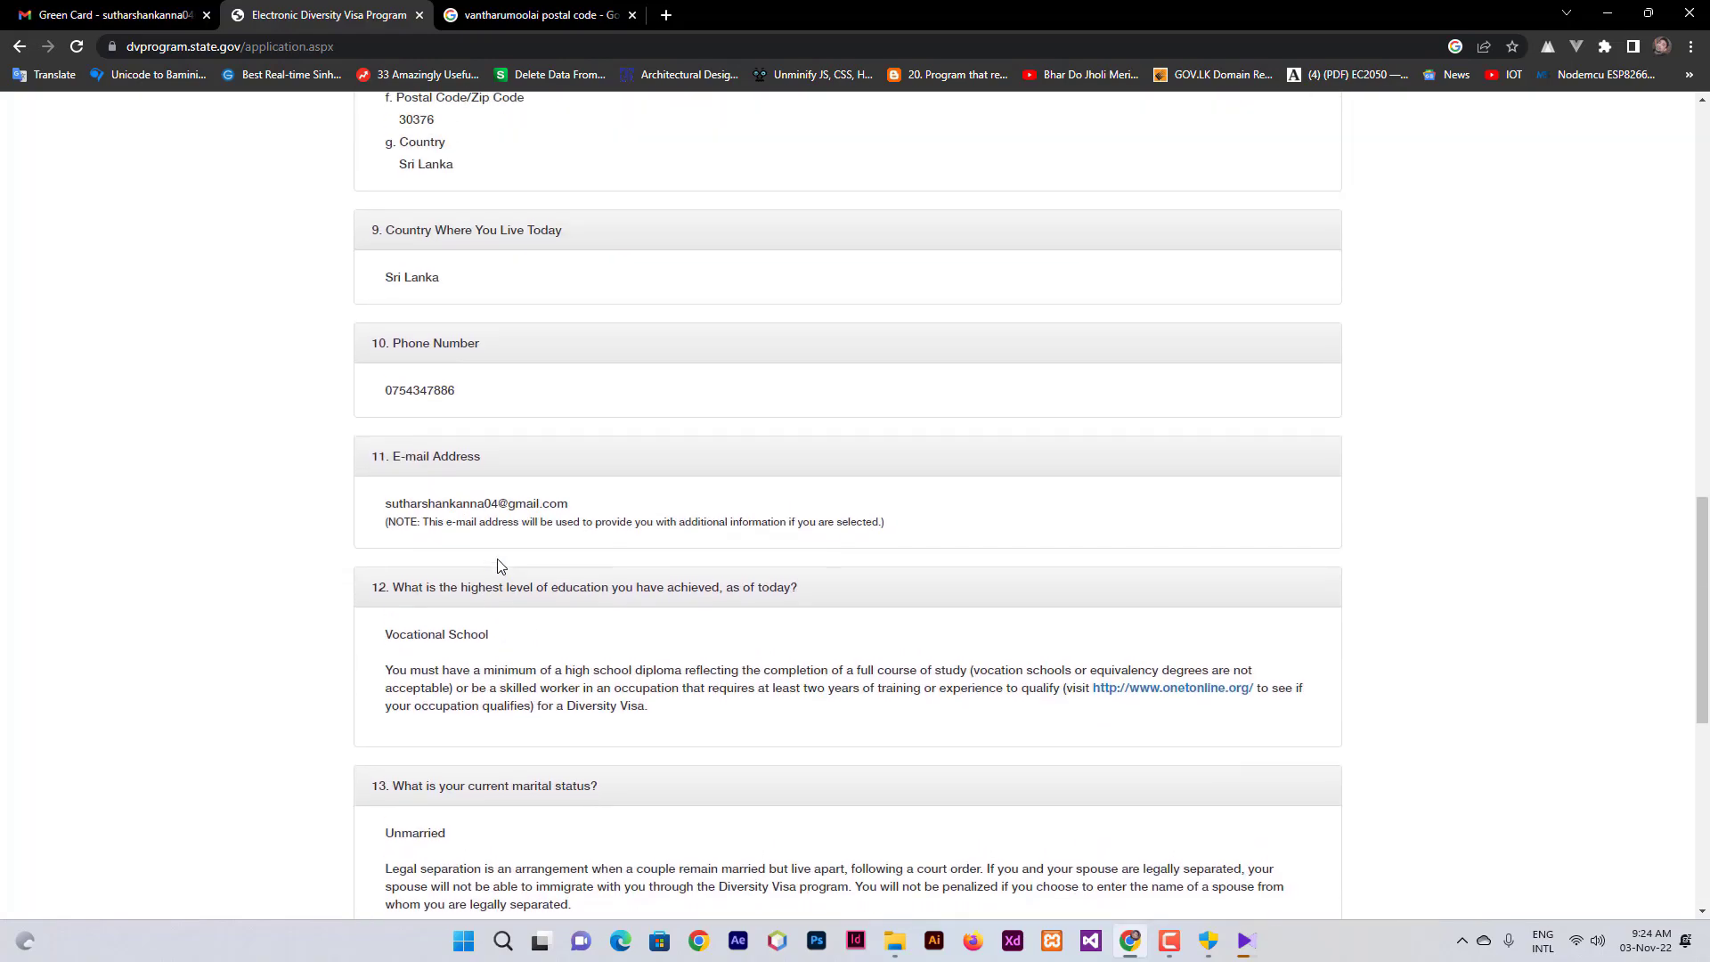
scroll(526, 559, "down", 8)
- Submit the DV-2024 entry, print the confirmation, and highlight the May 6, 2023–September 30, 2024 status-check dates
left_click(385, 598)
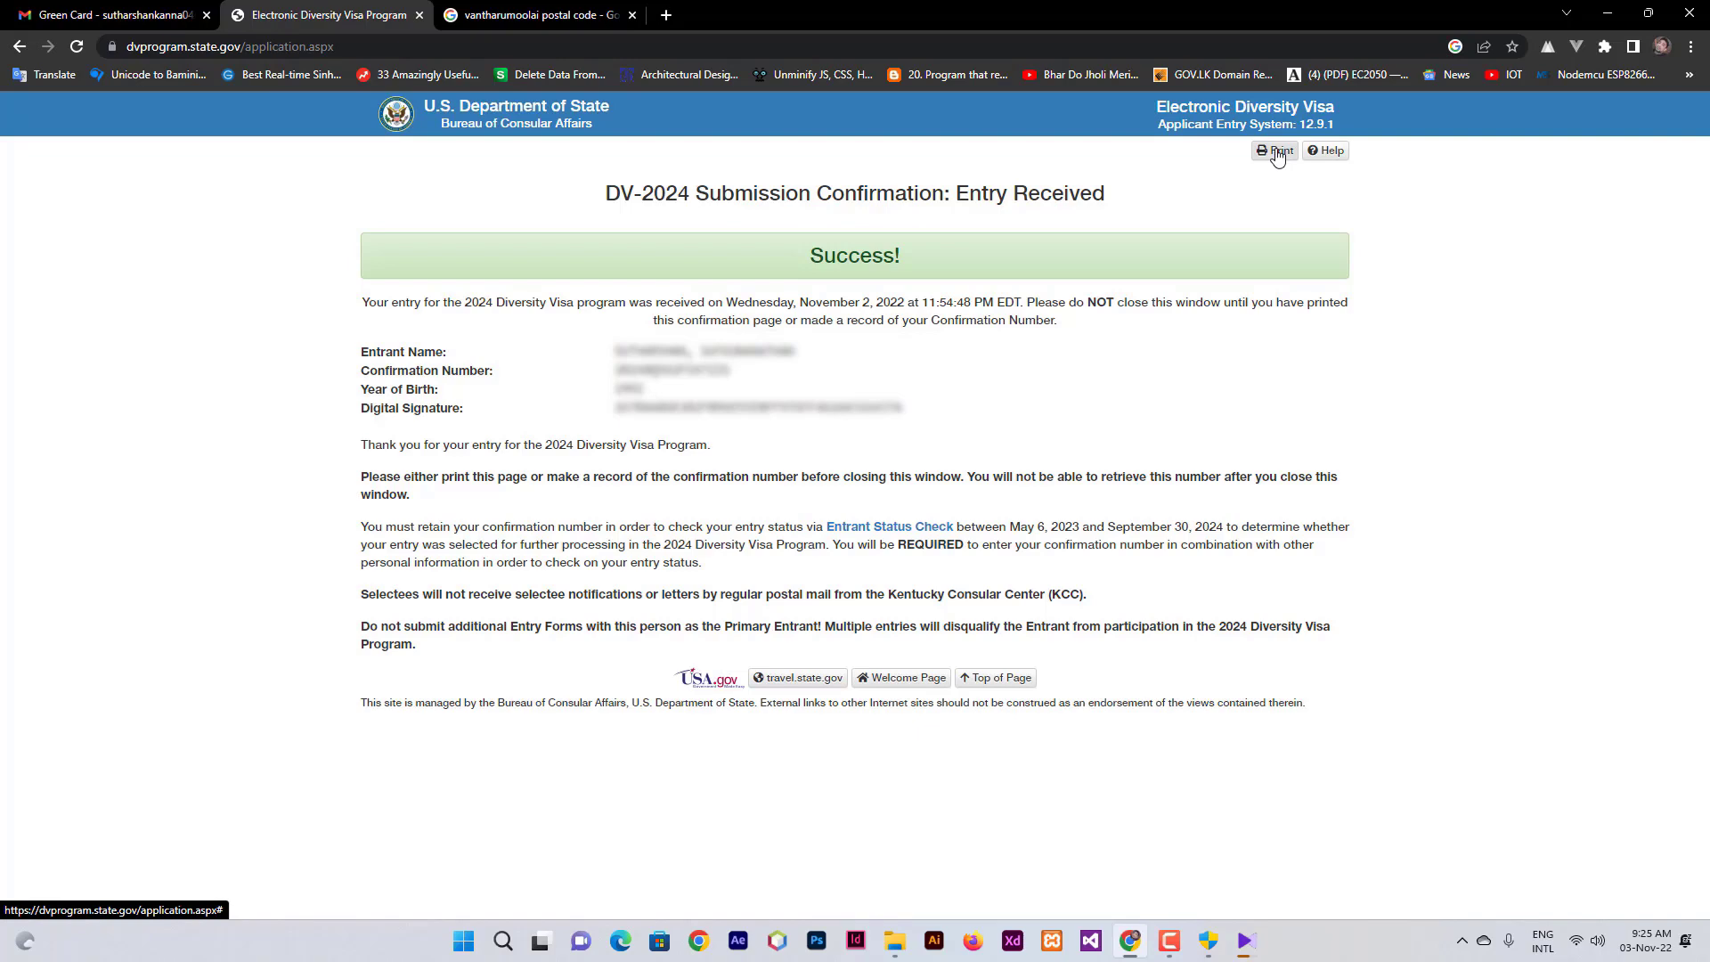
left_click(1277, 153)
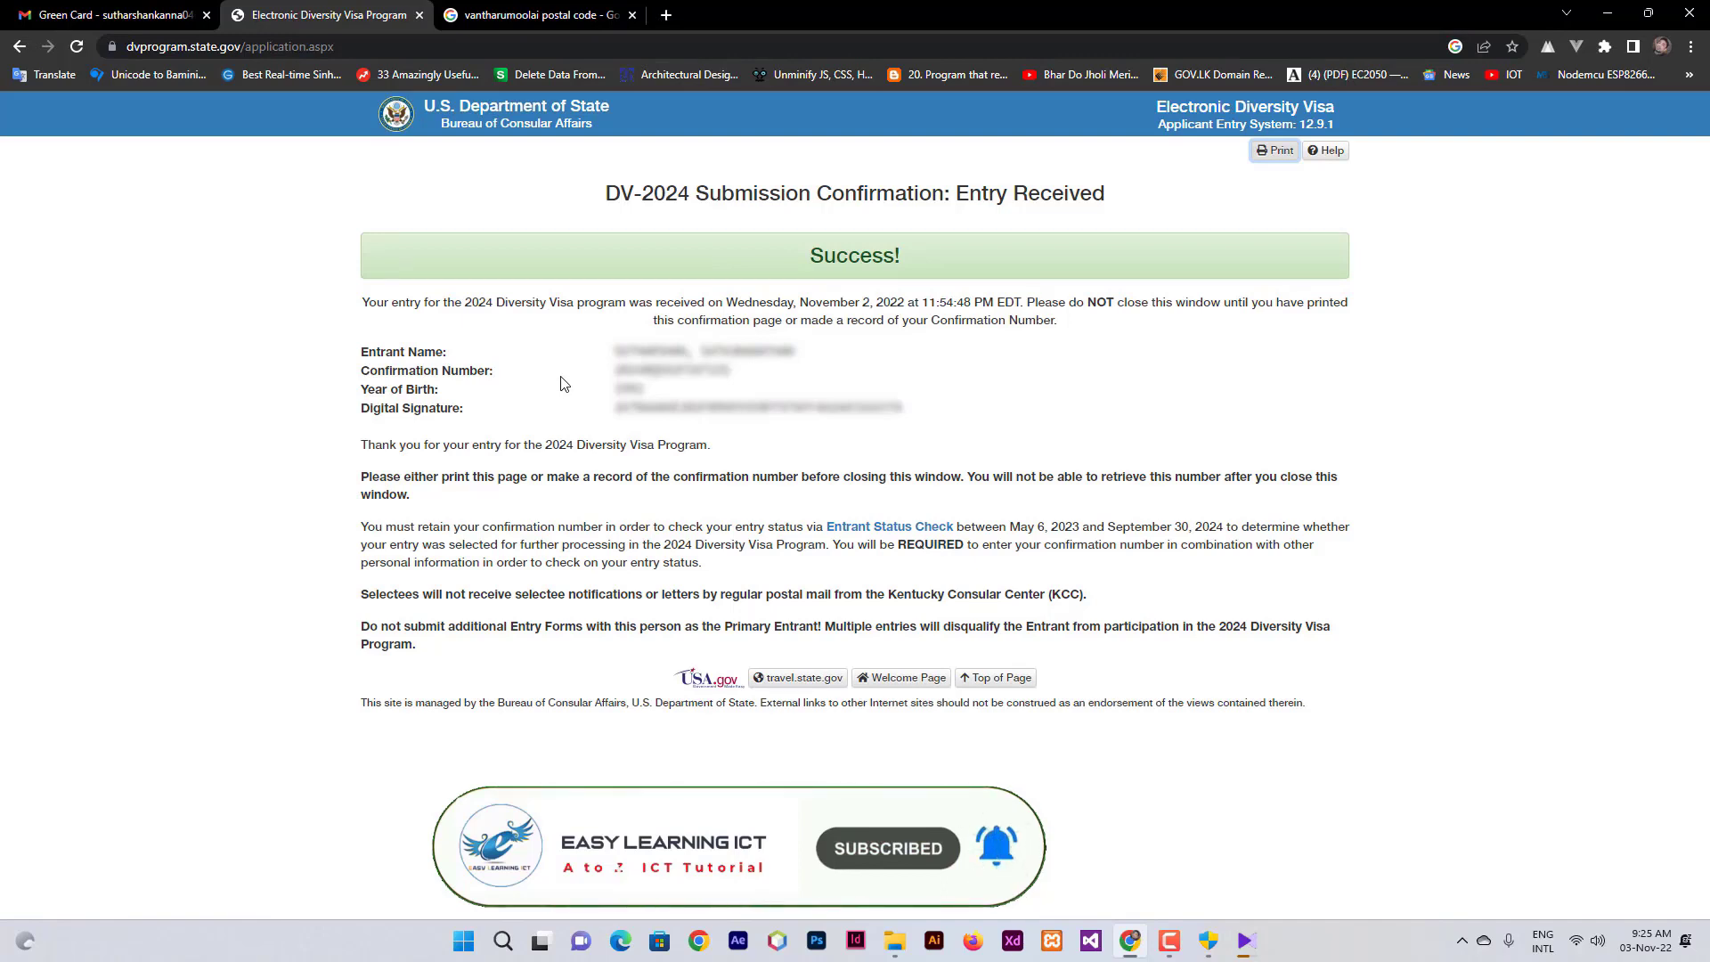
left_click_drag(826, 527, 1227, 521)
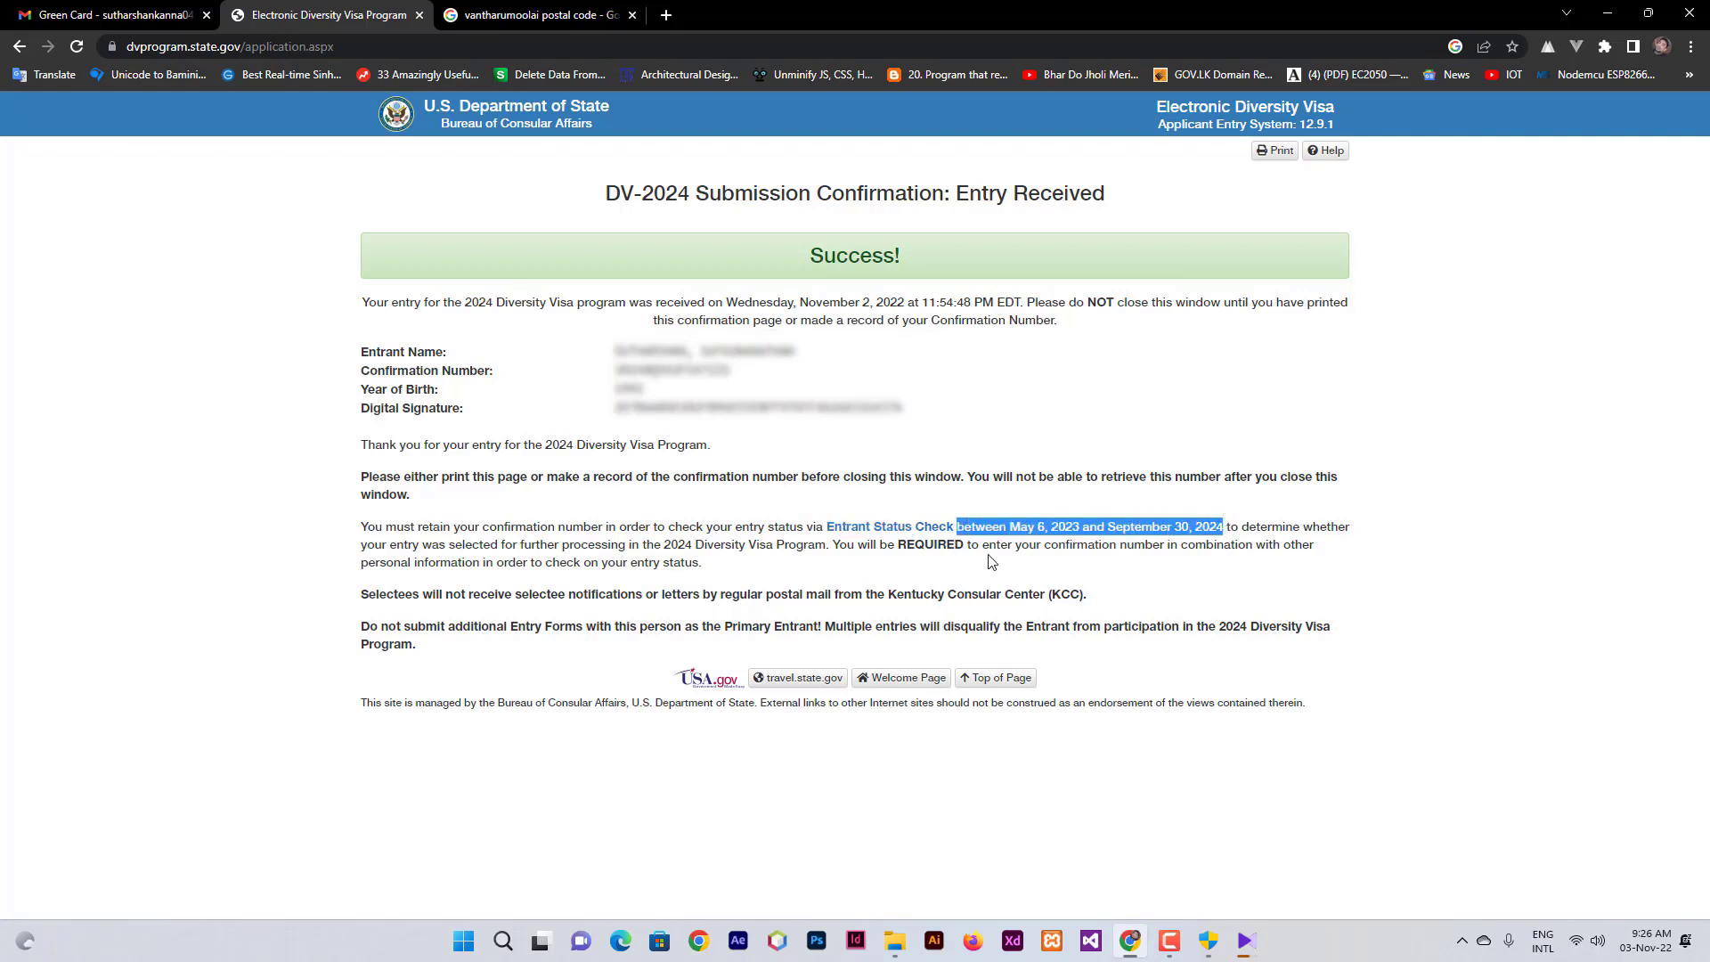
left_click(878, 568)
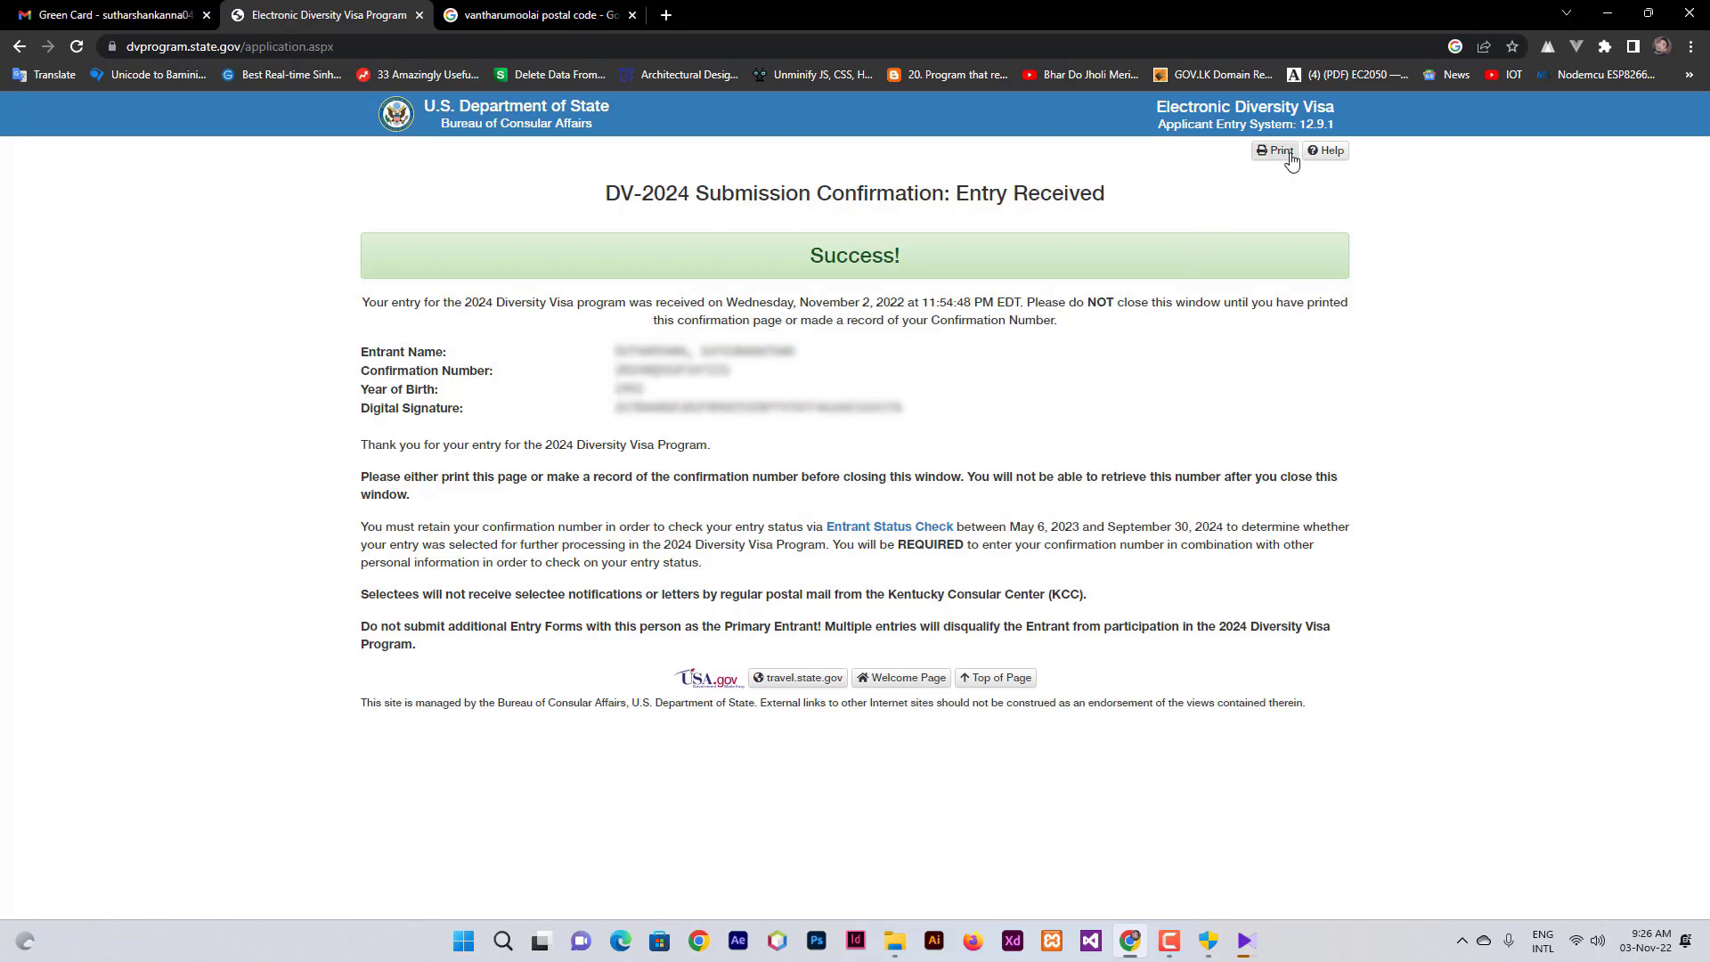